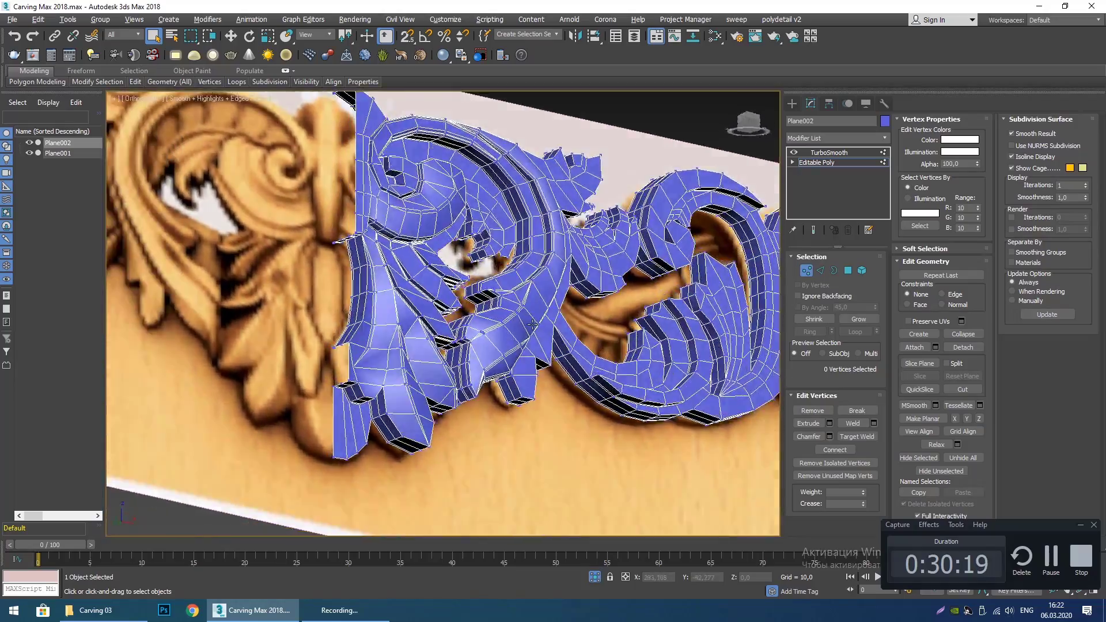
scroll(533, 293, up, 4)
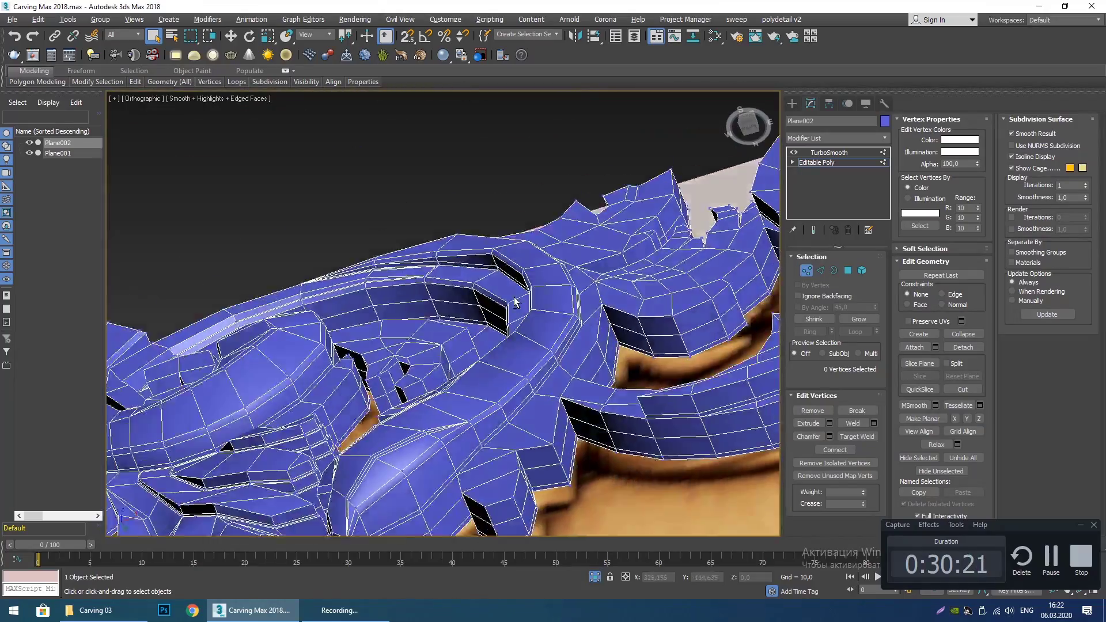
middle_drag(489, 380, 489, 288)
scroll(462, 327, up, 2)
middle_drag(462, 327, 460, 307)
scroll(460, 307, down, 5)
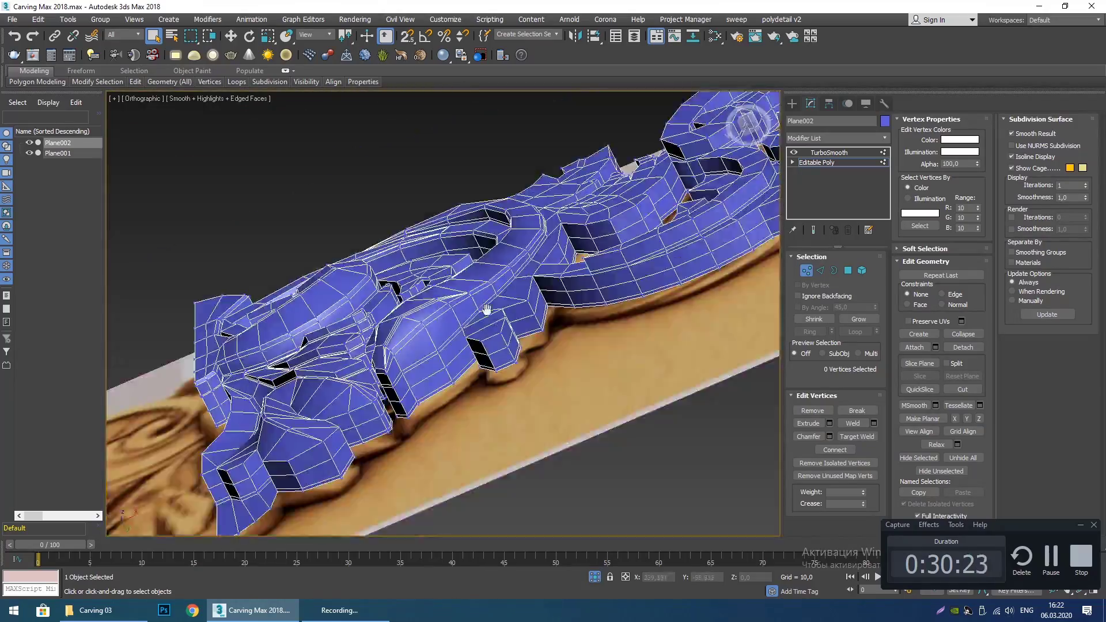
scroll(620, 366, up, 3)
click(1051, 561)
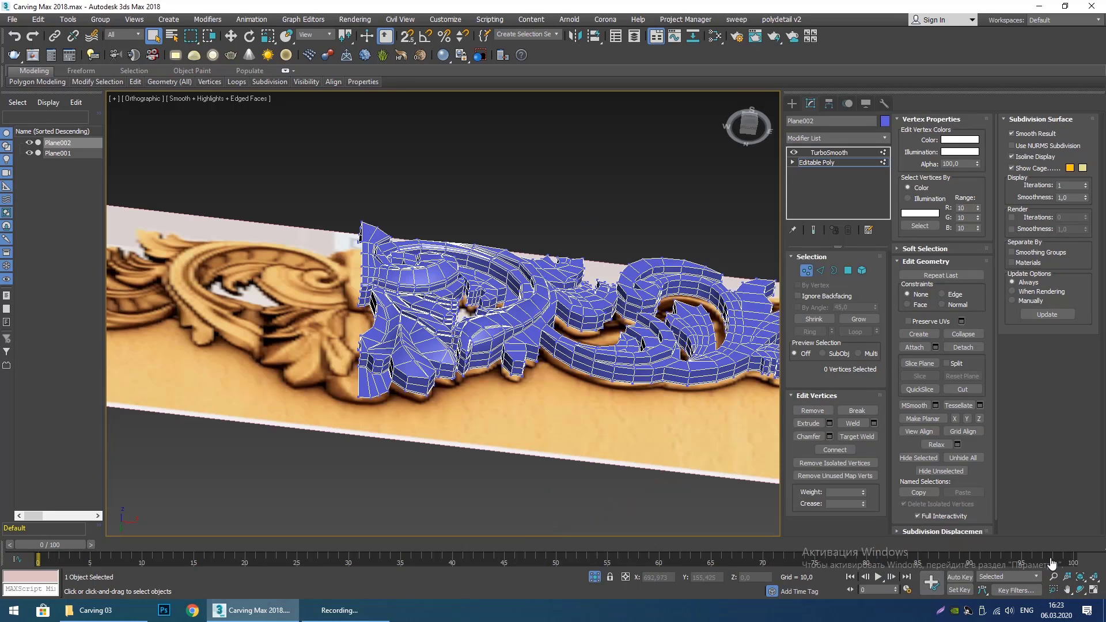
click(352, 615)
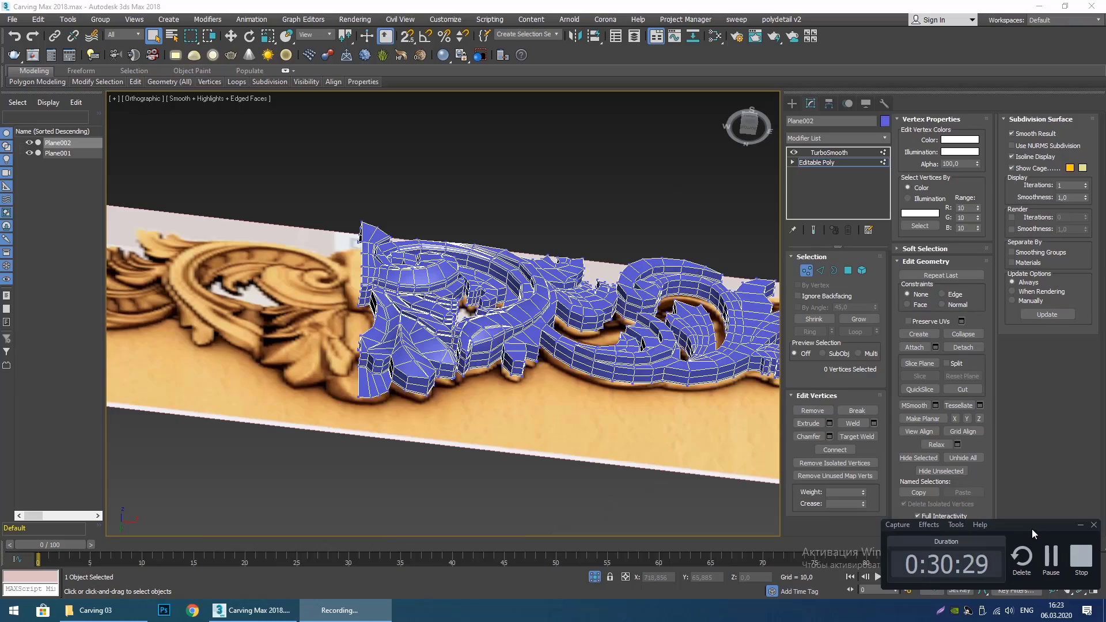
Select three vertices on the ridge of the large central leaf and adjust their position with the Move tool.
scroll(454, 365, down, 4)
alt+middle_drag(455, 365, 464, 405)
scroll(478, 391, up, 4)
scroll(470, 319, up, 4)
scroll(464, 405, up, 2)
scroll(424, 391, up, 3)
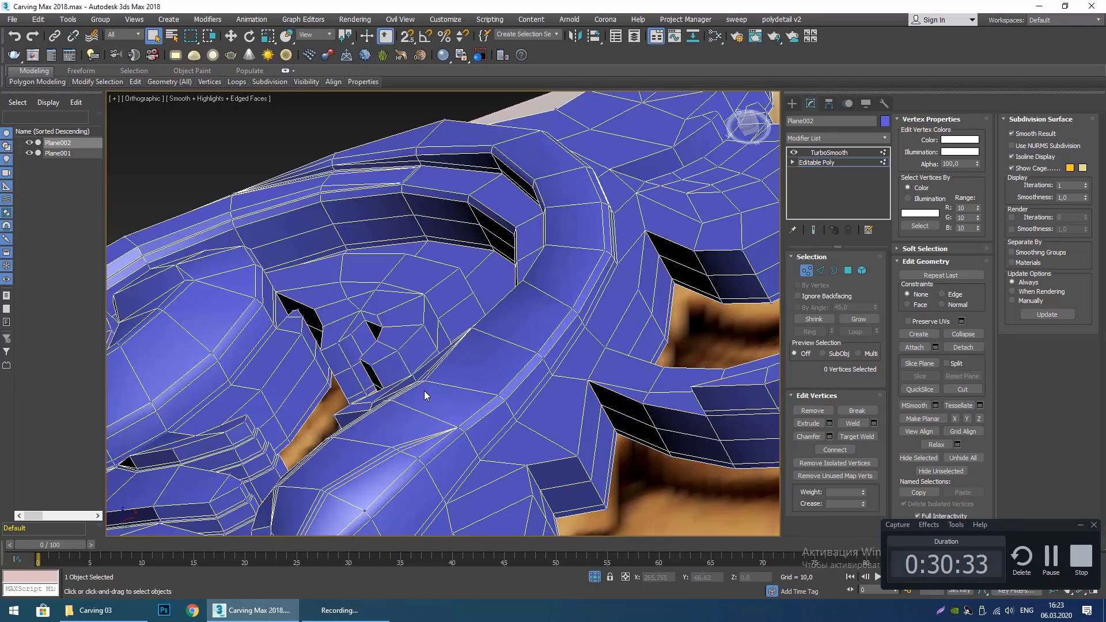
middle_drag(432, 455, 441, 322)
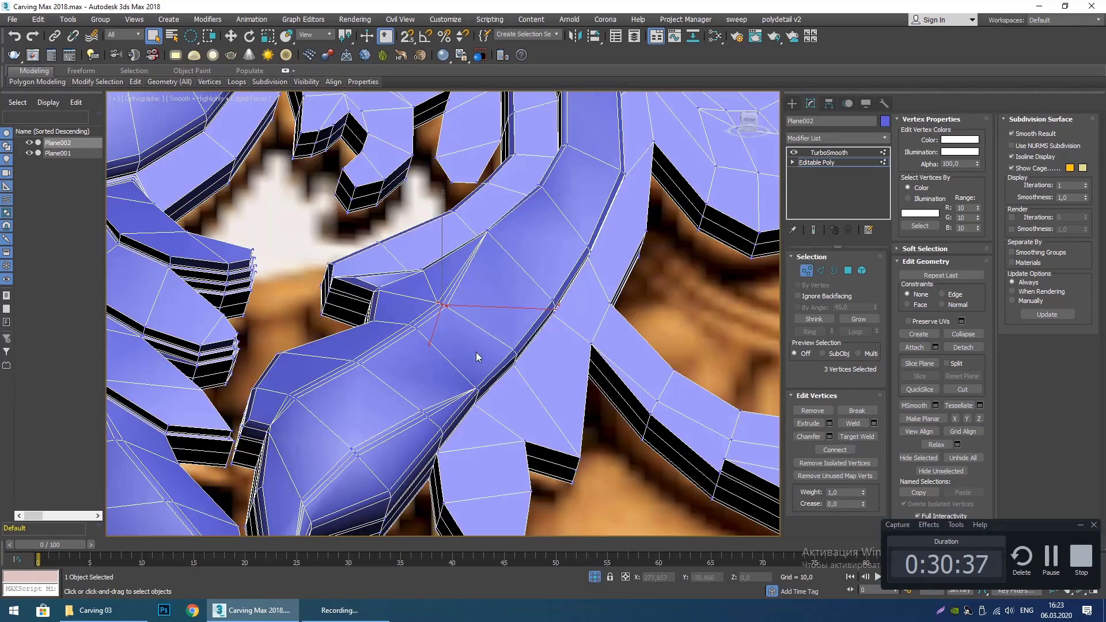
alt+middle_drag(475, 351, 435, 340)
key(w)
middle_drag(452, 465, 521, 431)
scroll(450, 374, down, 4)
mouse_move(521, 431)
alt+middle_down()
mouse_move(551, 434)
mouse_move(518, 420)
alt+middle_up()
Preview the TurboSmooth result of the central leaf with the edged-faces display turned off.
click(793, 106)
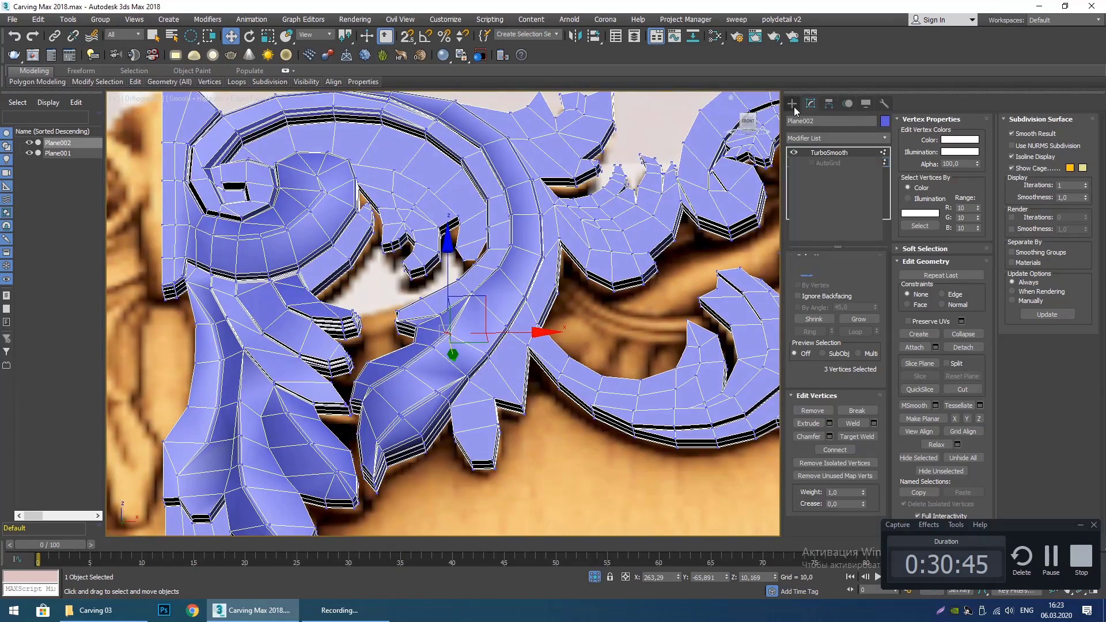
key(q)
scroll(451, 375, down, 4)
key(F4)
alt+middle_drag(459, 399, 535, 434)
scroll(467, 336, up, 3)
scroll(498, 405, up, 4)
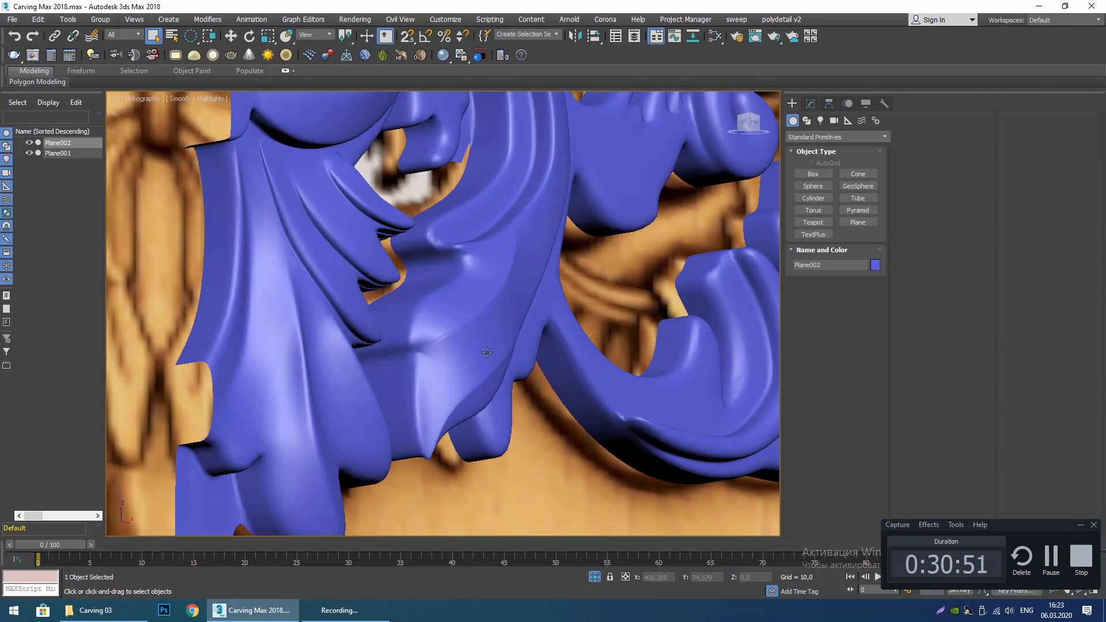
middle_drag(509, 342, 533, 364)
Return to the Editable Poly base and select the vertex near the lower end of the central leaf's ridge.
click(809, 103)
click(821, 161)
scroll(452, 371, up, 4)
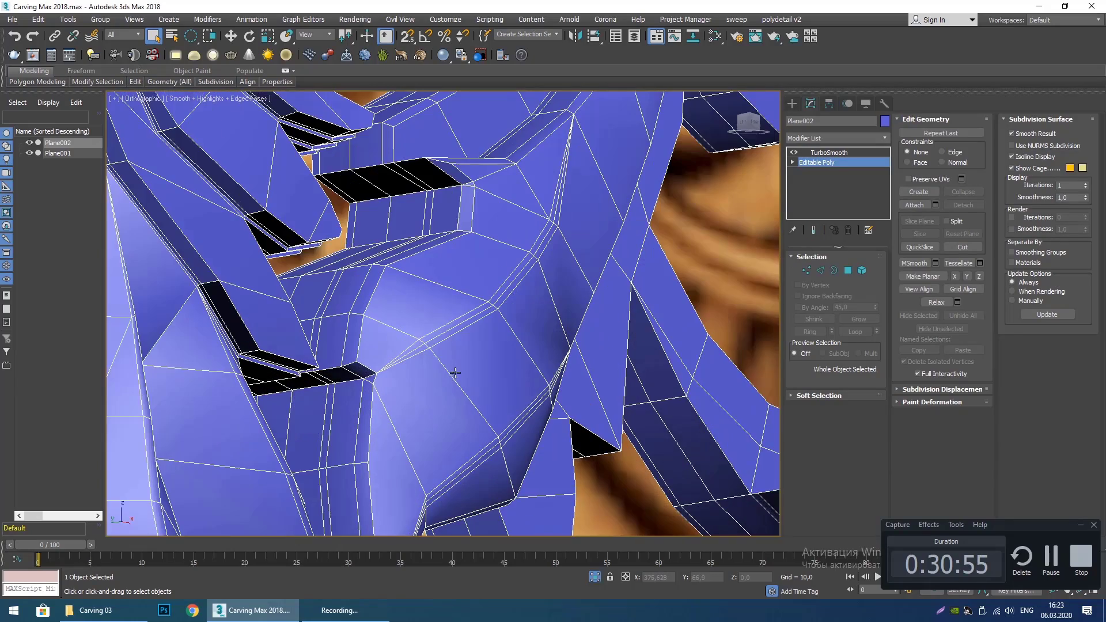
scroll(451, 198, up, 3)
scroll(452, 198, up, 2)
middle_drag(452, 198, 489, 299)
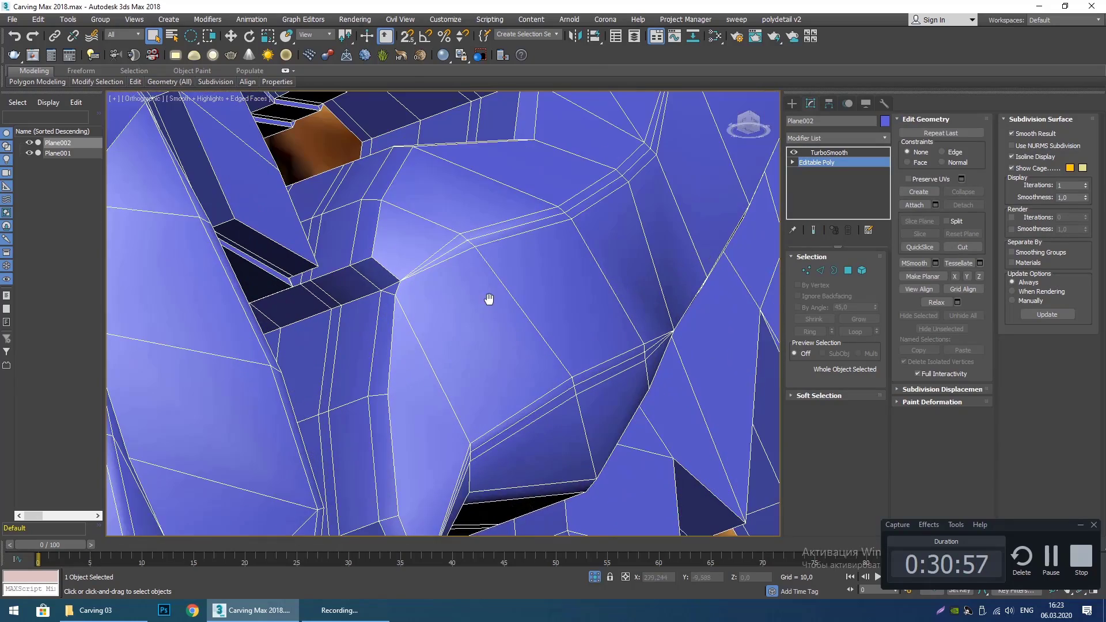
middle_drag(478, 257, 493, 356)
key(1)
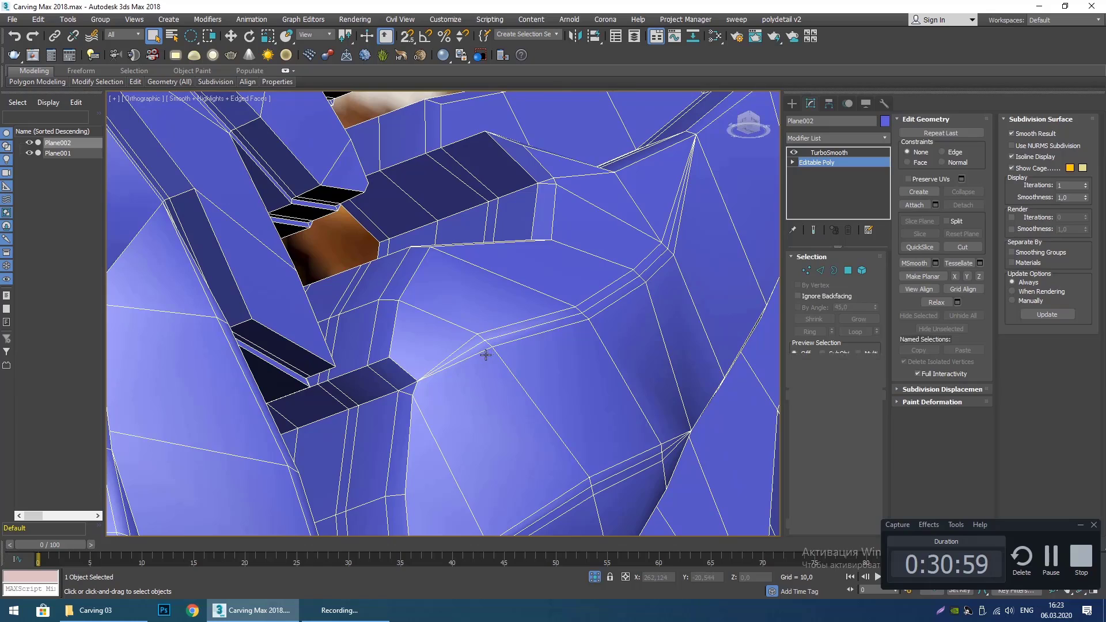
click(478, 351)
key(w)
key(z)
Select three consecutive edges along the central leaf's ridge and shift them along Y and downward along Z.
middle_drag(555, 380, 368, 278)
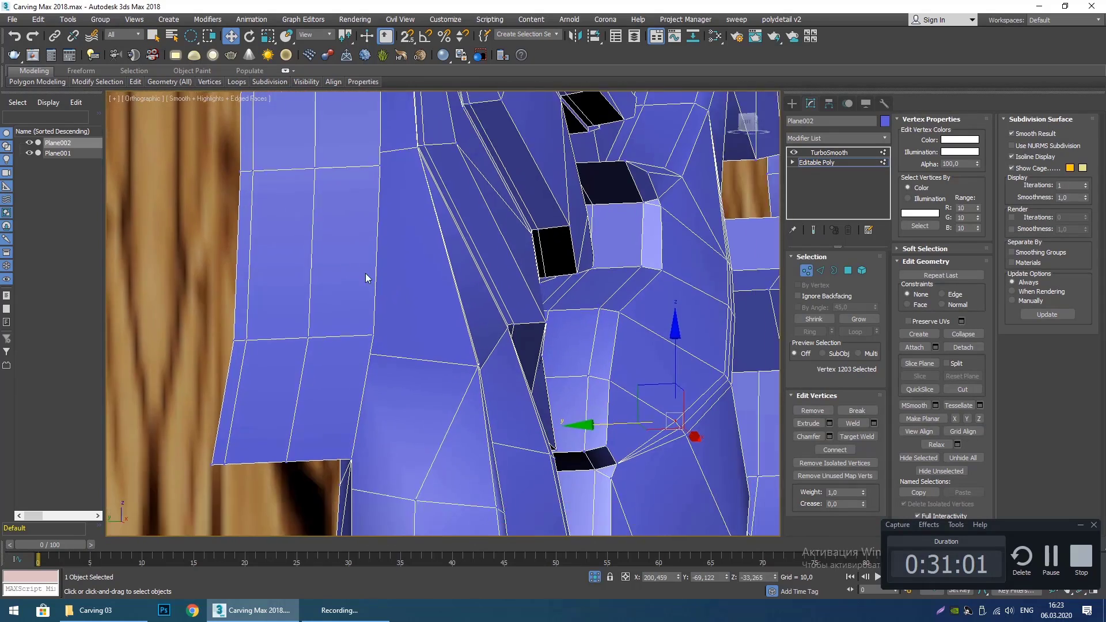
scroll(368, 278, down, 2)
alt+middle_drag(538, 363, 567, 387)
middle_drag(688, 475, 535, 379)
scroll(535, 379, up, 2)
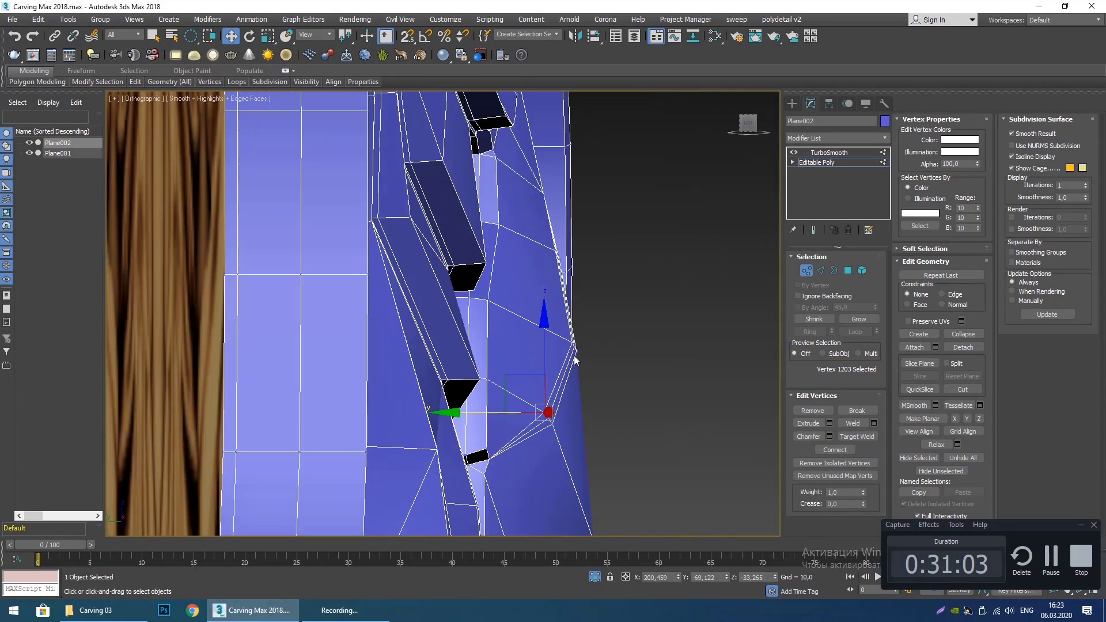
alt+middle_drag(570, 344, 545, 351)
middle_drag(399, 336, 419, 336)
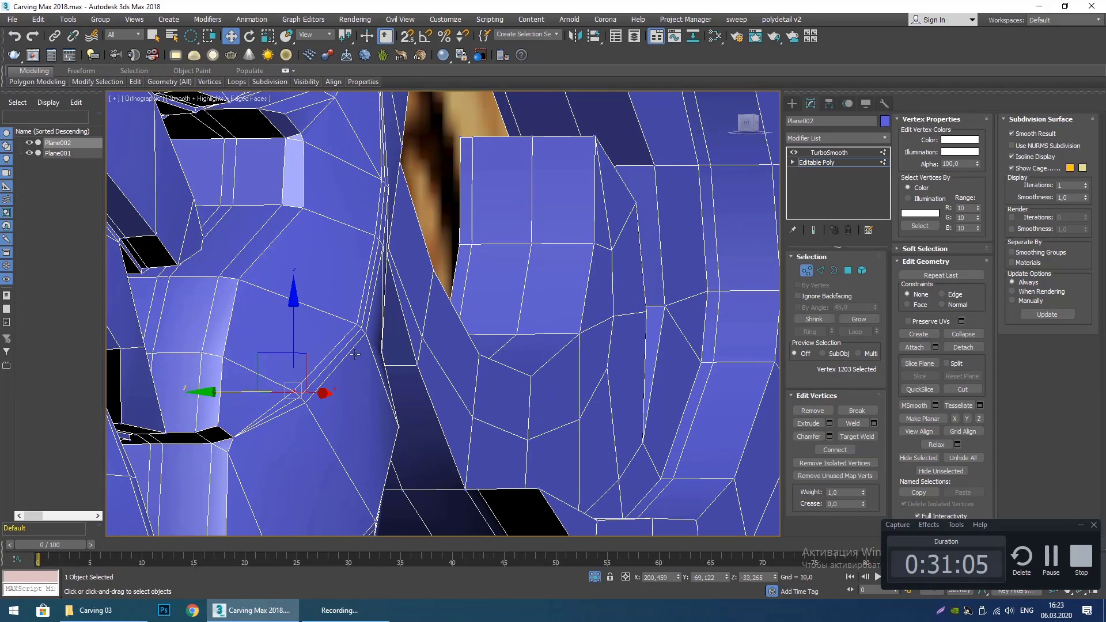
middle_drag(355, 357, 380, 364)
key(2)
click(366, 353)
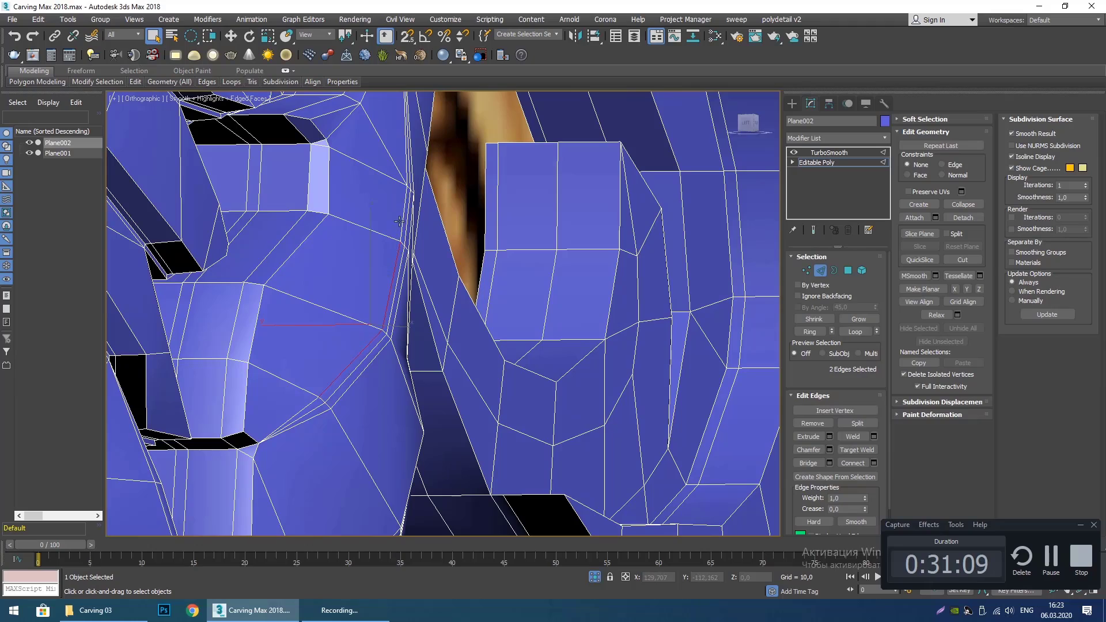
alt+middle_drag(403, 242, 571, 326)
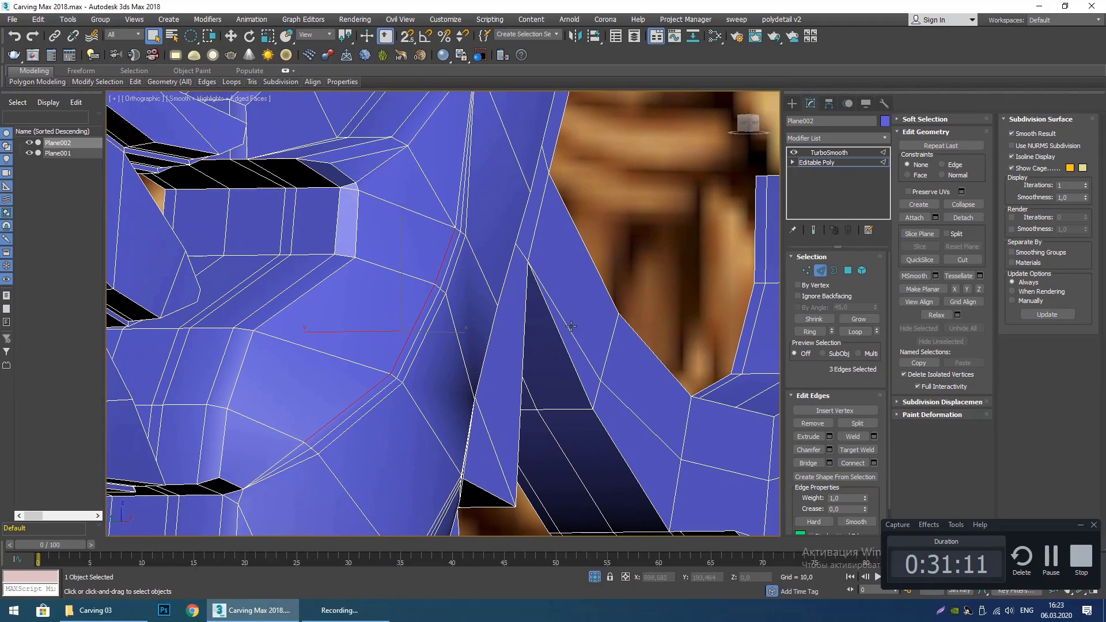
alt+middle_drag(356, 333, 453, 358)
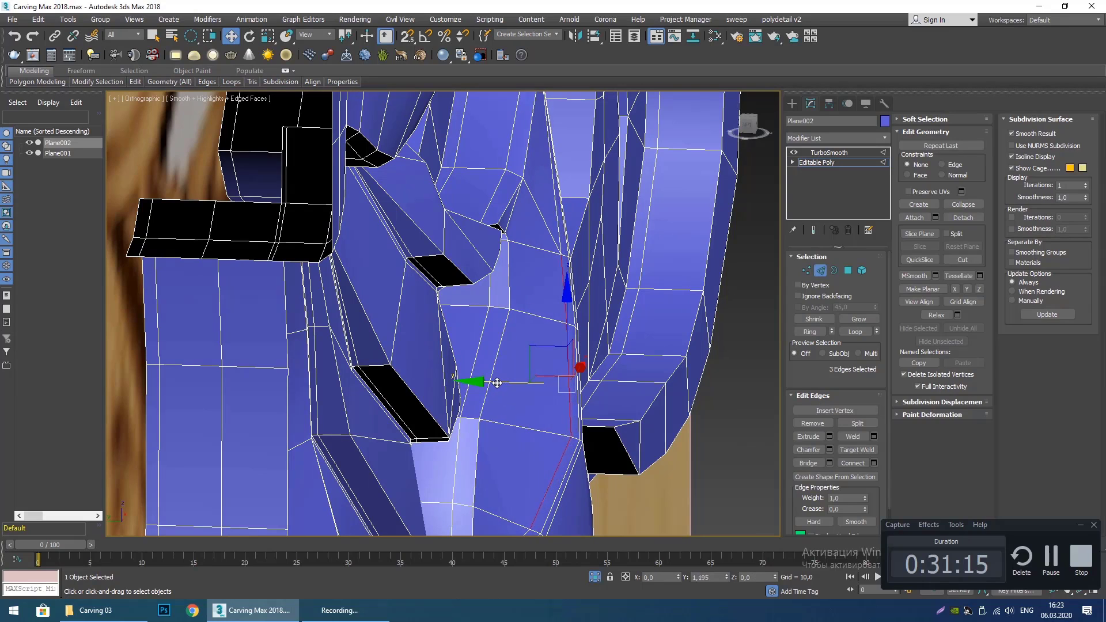
alt+middle_drag(549, 409, 420, 278)
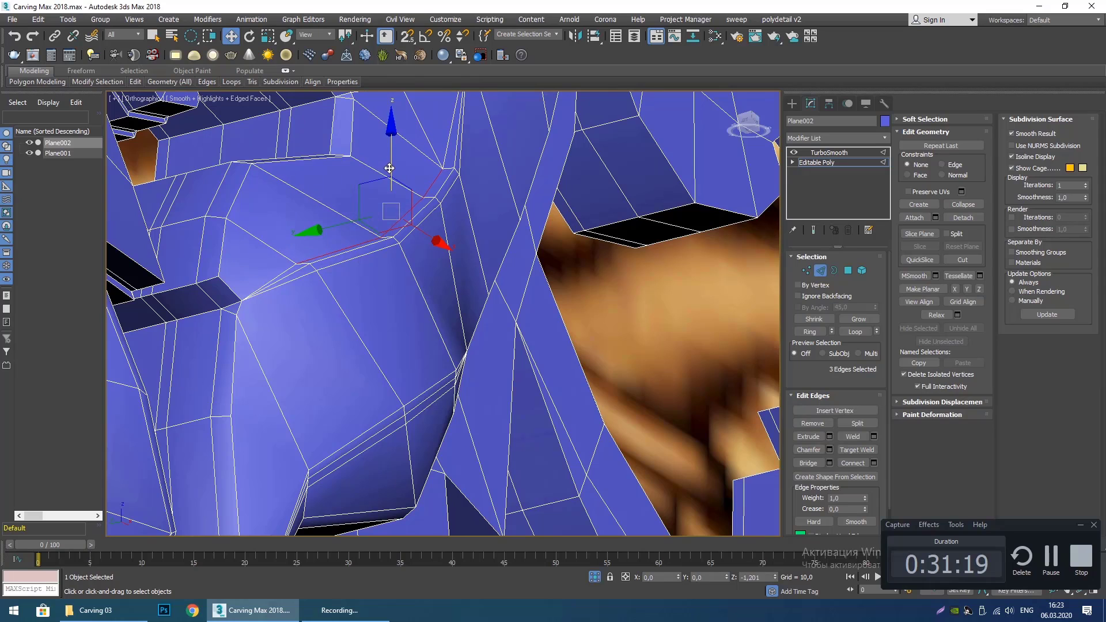
alt+middle_drag(376, 197, 426, 292)
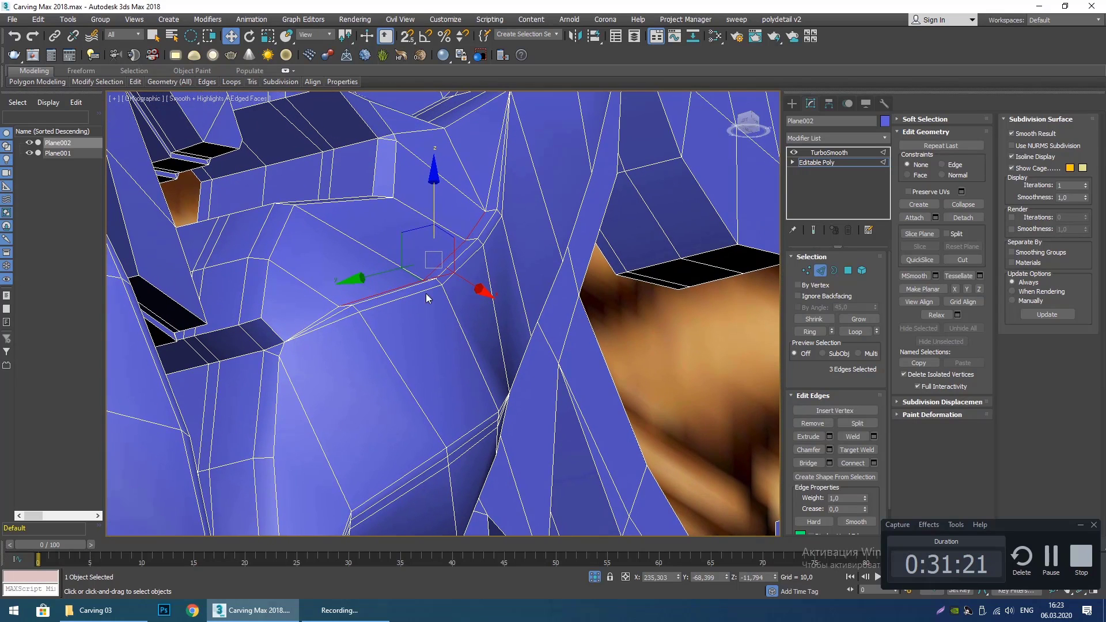
Examine the reshaped leaf ridge in its smoothed state with the wireframe edges hidden.
click(787, 103)
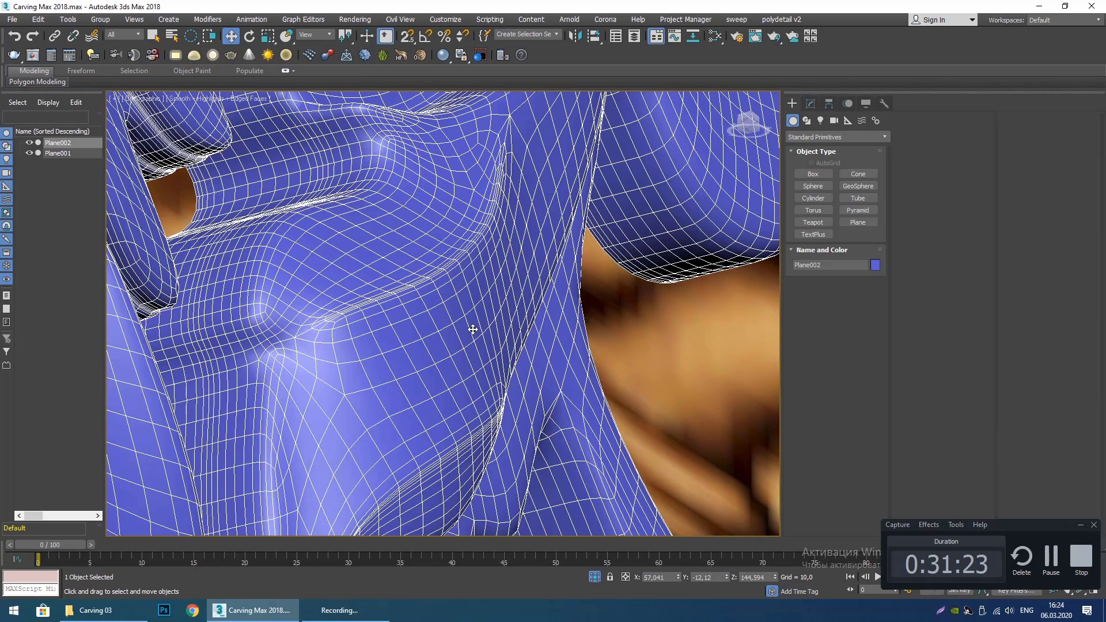
middle_drag(473, 327, 505, 352)
key(F4)
scroll(461, 331, down, 4)
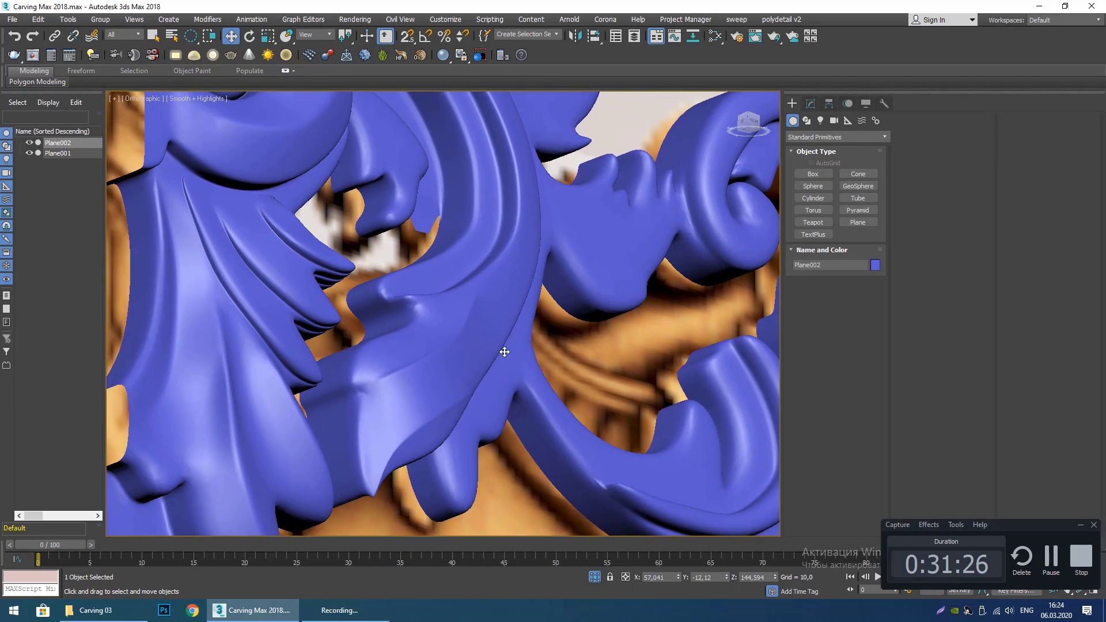
With edges displayed, cut two new edges on the Editable Poly cage from the leaf's lower crease vertex to its inner side vertices.
click(810, 104)
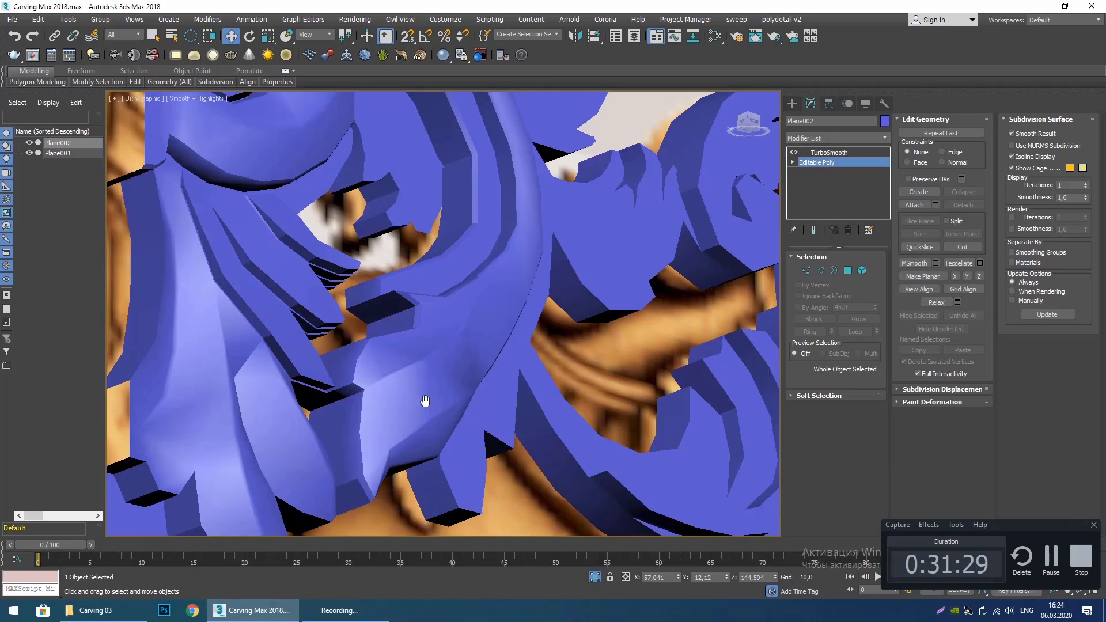
middle_drag(425, 401, 450, 400)
key(F4)
scroll(368, 400, up, 2)
scroll(420, 388, up, 4)
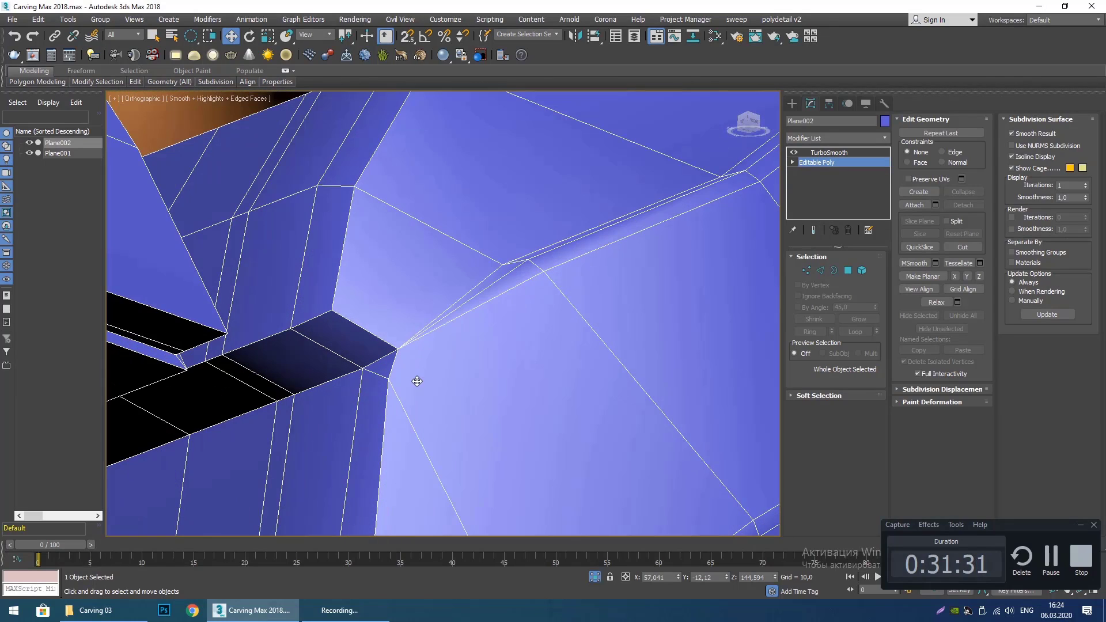
key(1)
alt+middle_drag(396, 383, 419, 288)
alt+middle_drag(475, 390, 418, 328)
scroll(418, 328, up, 4)
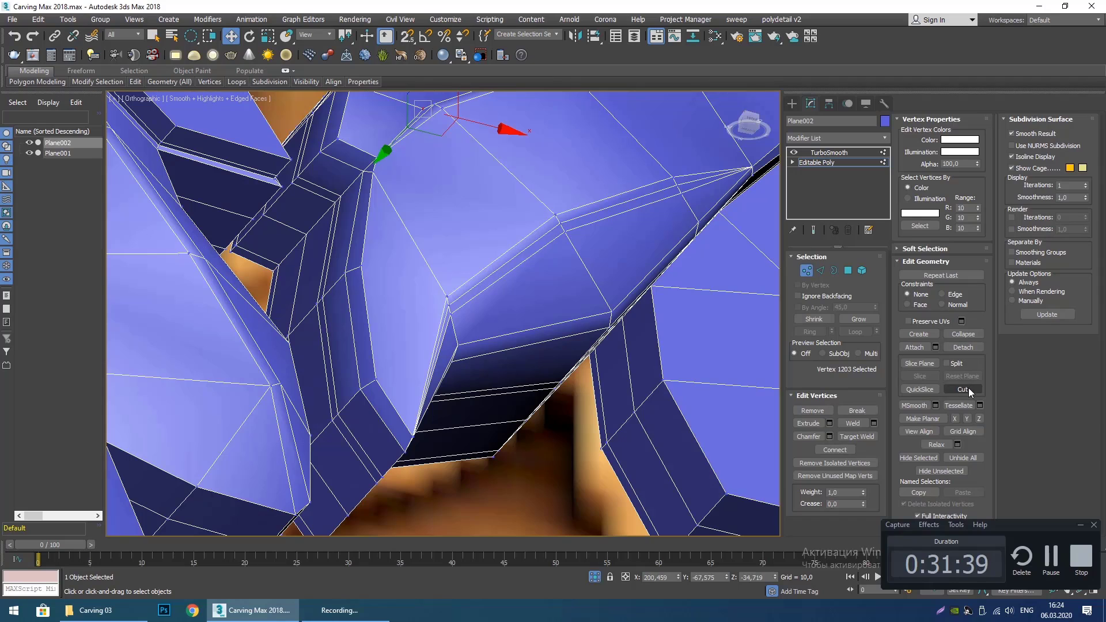
click(380, 378)
click(447, 297)
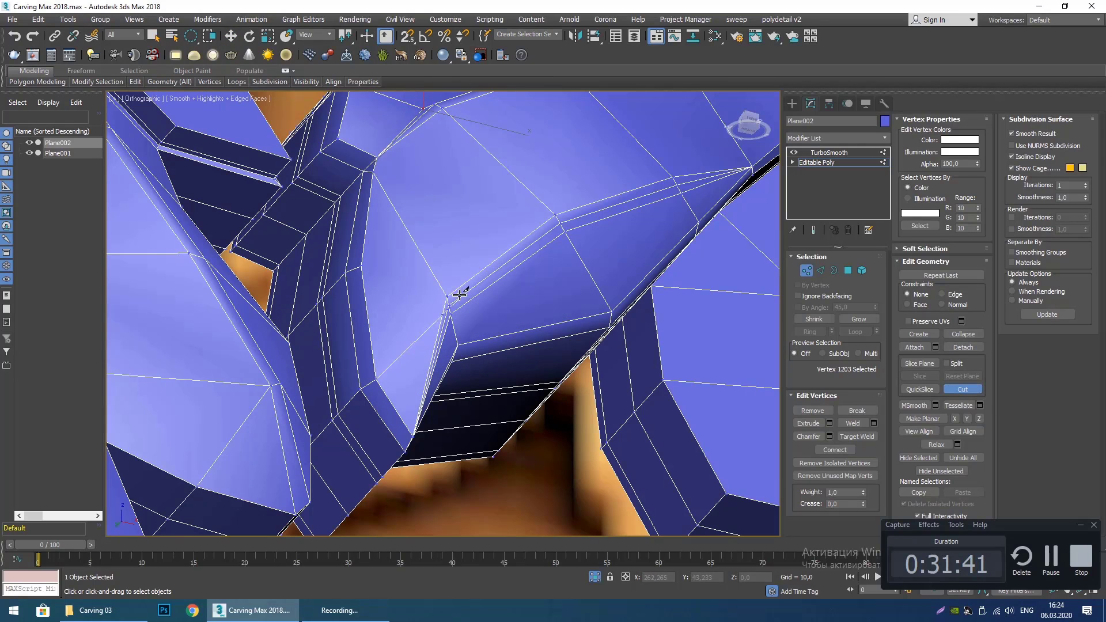
middle_drag(370, 261, 392, 319)
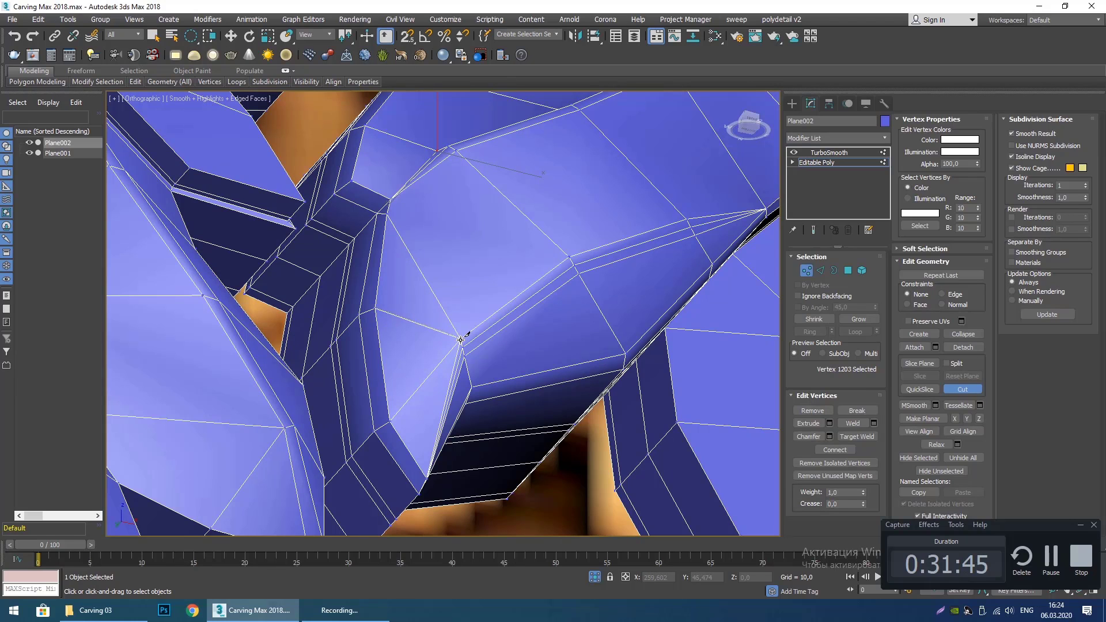
middle_drag(373, 229, 390, 276)
right_click(420, 278)
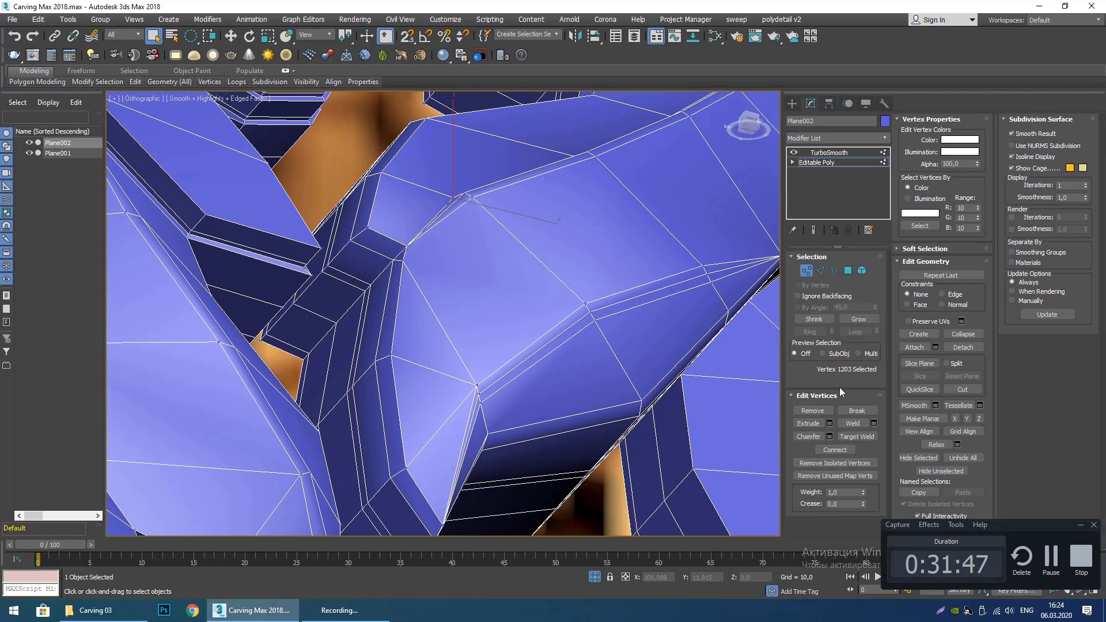
Target-weld the extra vertex beside the notch corner onto the corner vertex where the leaf's ridge begins.
click(860, 436)
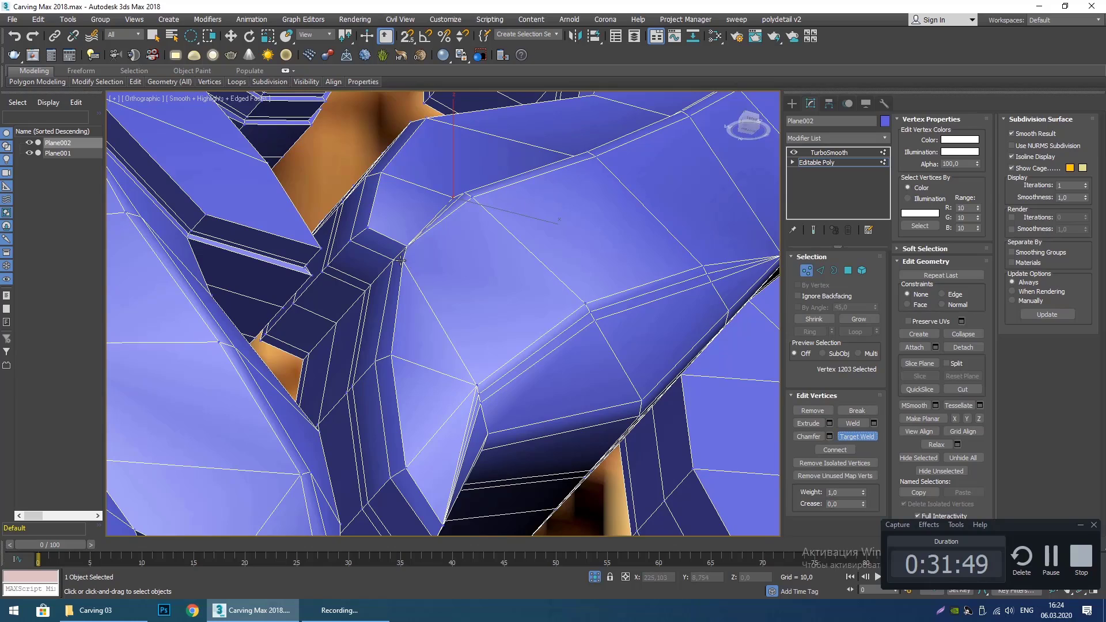
middle_drag(426, 246, 443, 391)
scroll(488, 343, up, 2)
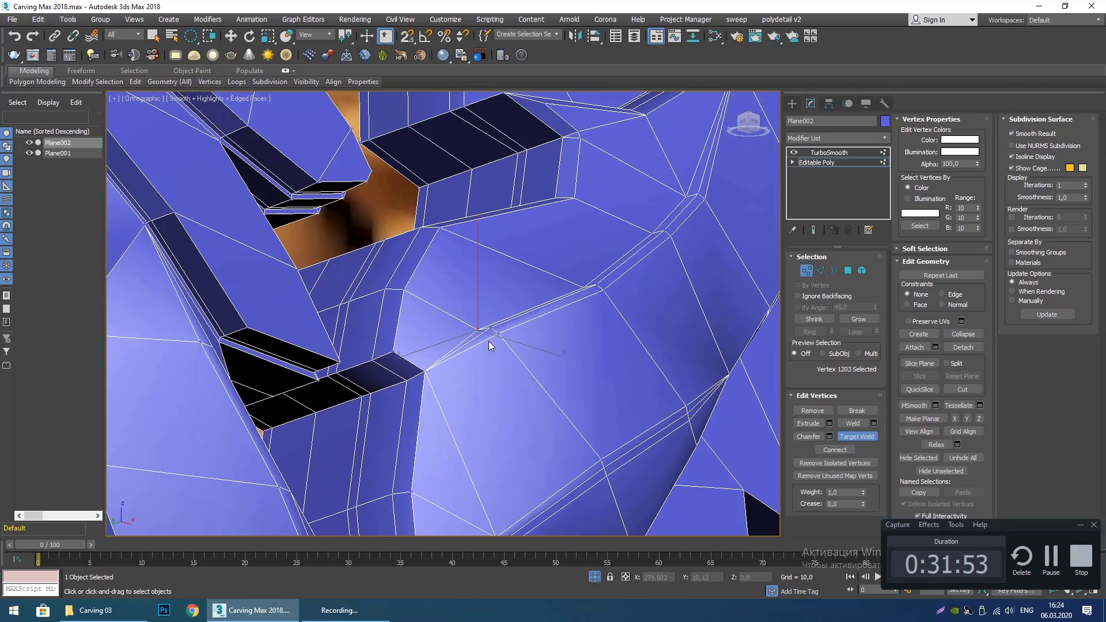
Check how the smoothed leaf surface looks around the new cuts and welded corner, with edges hidden.
click(791, 106)
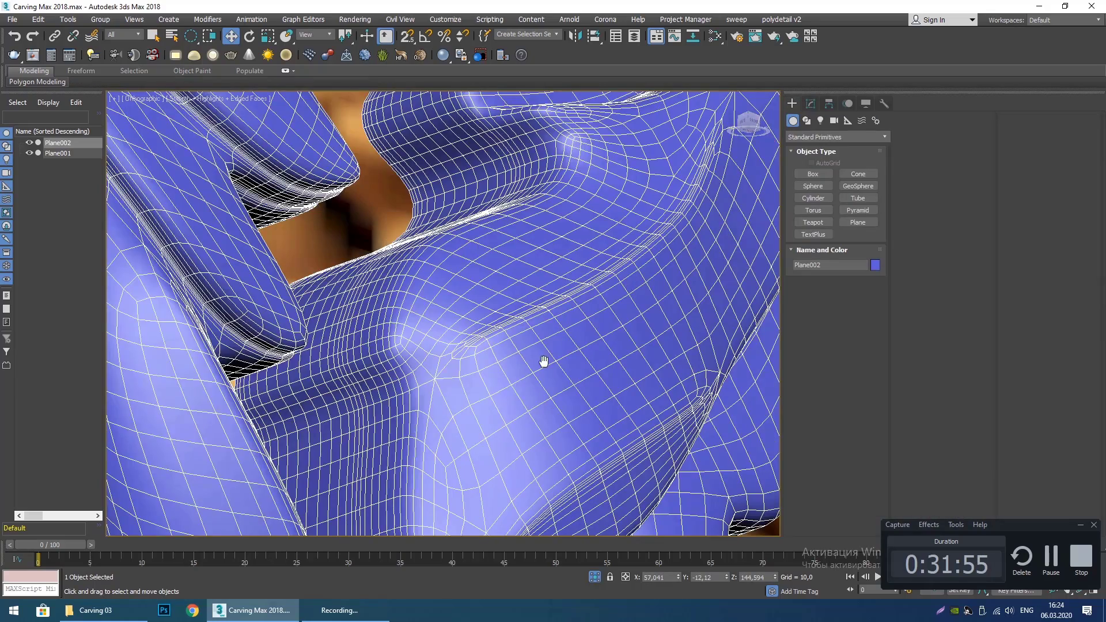
key(w)
key(F4)
scroll(484, 366, down, 4)
alt+middle_drag(484, 365, 527, 368)
scroll(511, 404, up, 2)
Return to the Editable Poly vertices, nudge the points along the leaf's ridge downward, and show the smoothed surface.
click(810, 105)
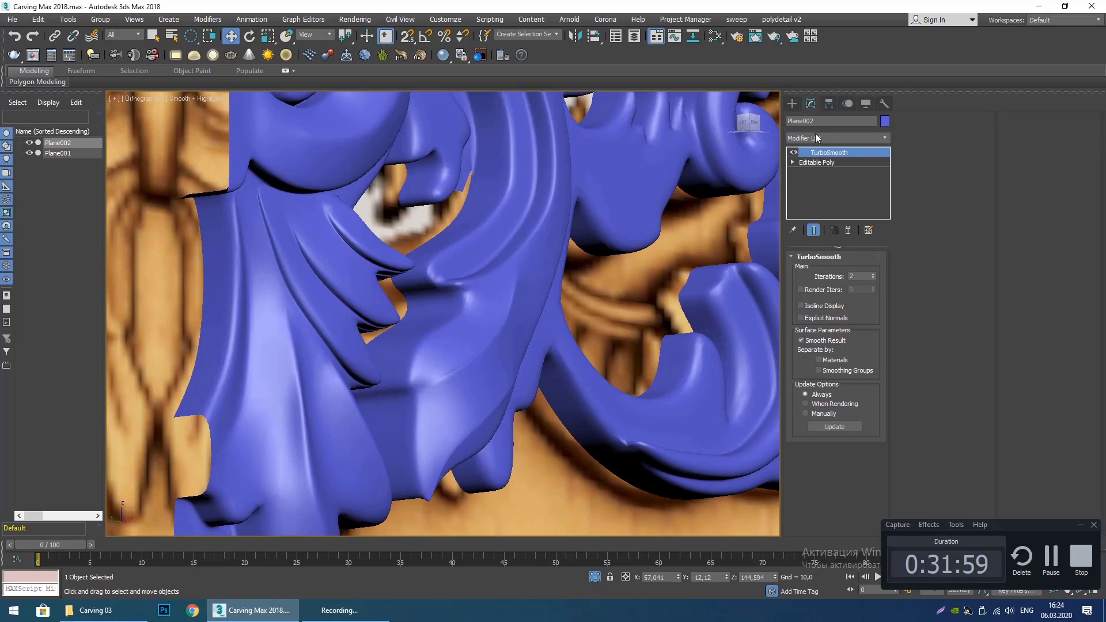
click(817, 163)
scroll(519, 378, up, 5)
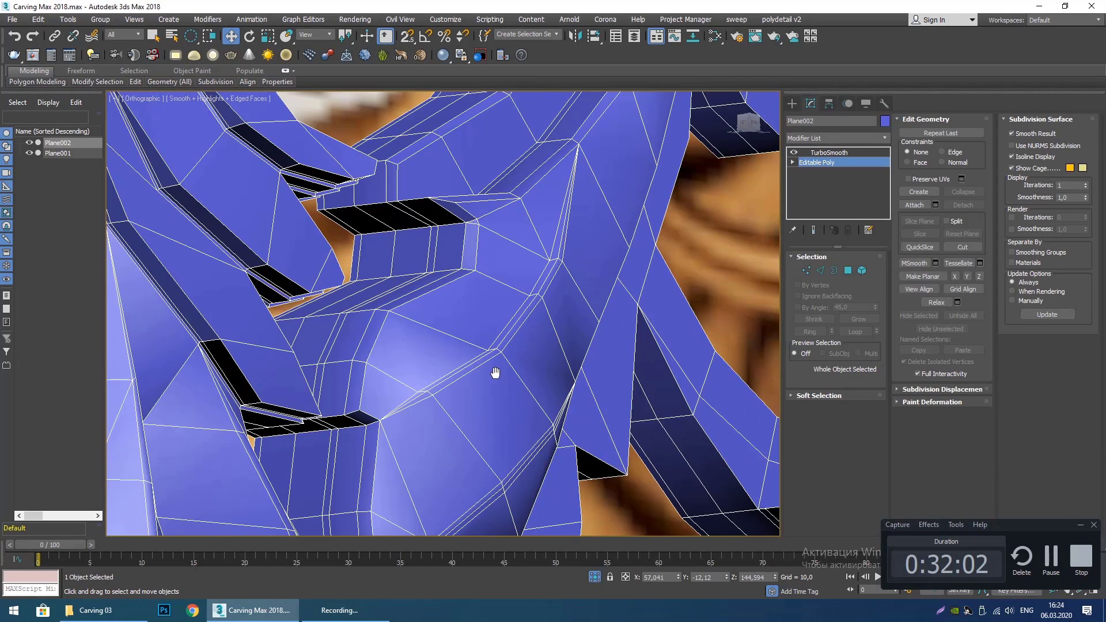
alt+middle_drag(495, 372, 441, 340)
scroll(452, 311, up, 2)
key(1)
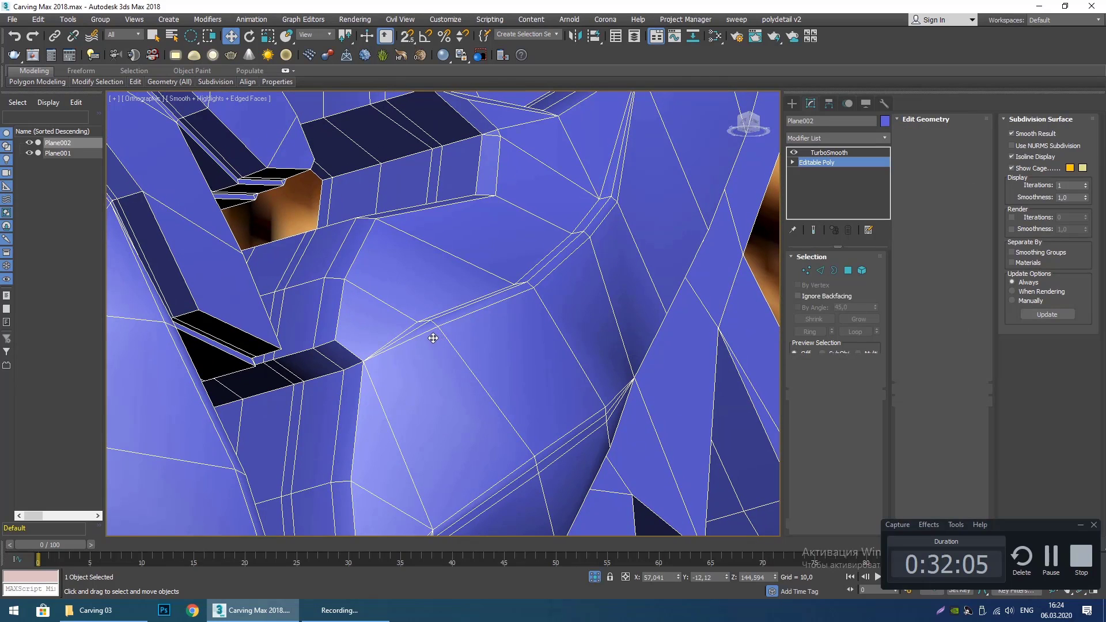
click(429, 321)
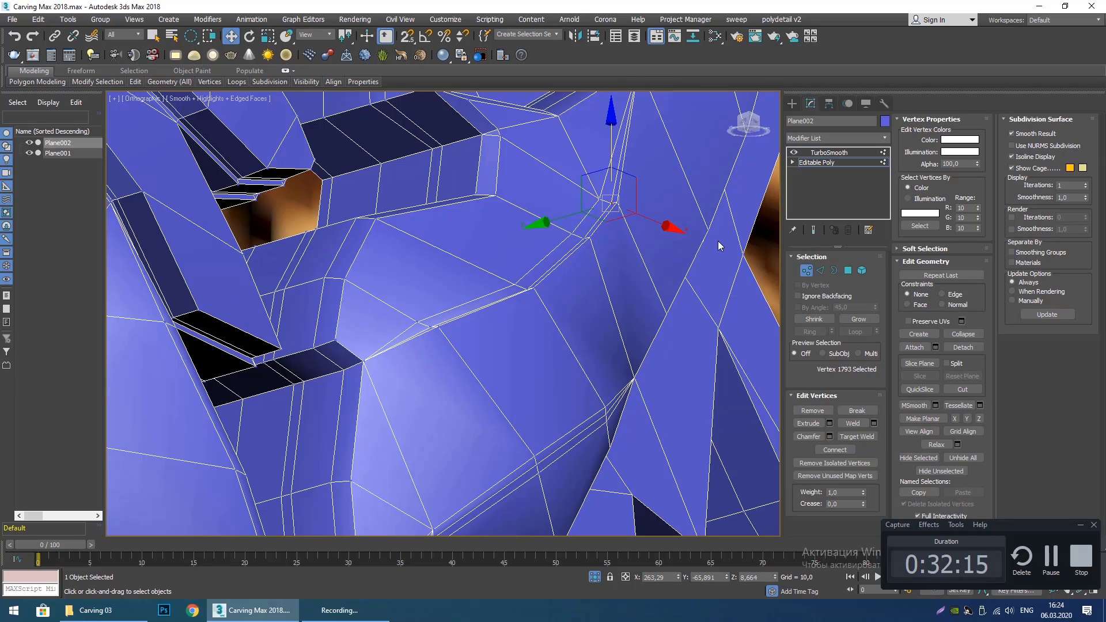
click(797, 103)
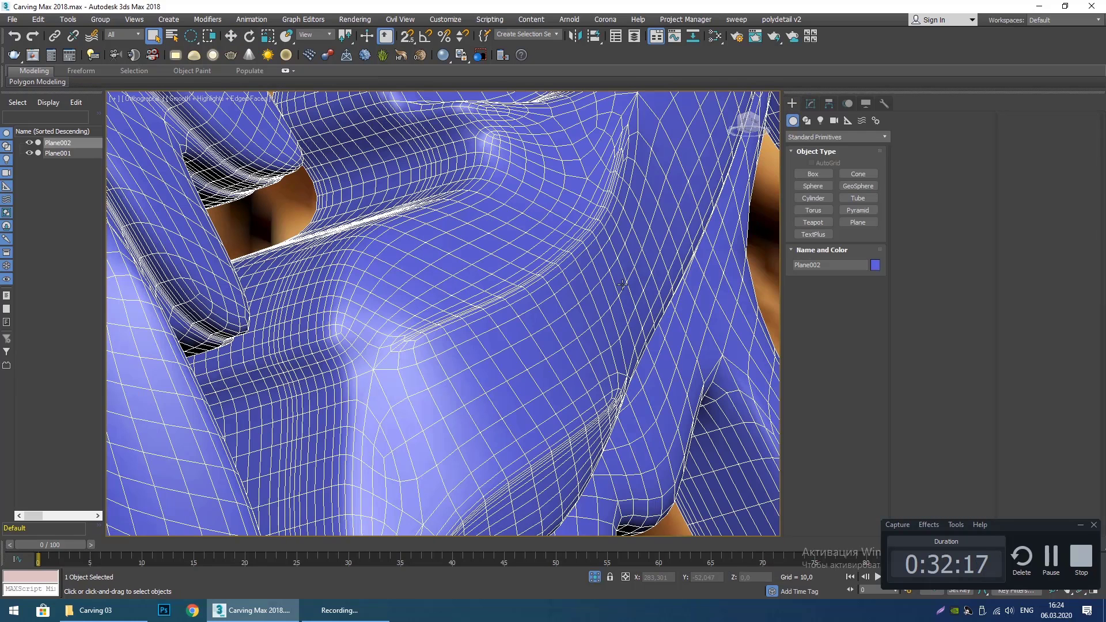
Check the smoothed leaf and its surroundings from several angles with the edges hidden.
key(F4)
scroll(455, 339, down, 4)
middle_drag(600, 349, 409, 294)
scroll(449, 341, down, 5)
scroll(411, 360, up, 4)
middle_drag(409, 351, 562, 390)
scroll(446, 311, down, 4)
alt+middle_drag(447, 311, 444, 248)
scroll(444, 345, up, 4)
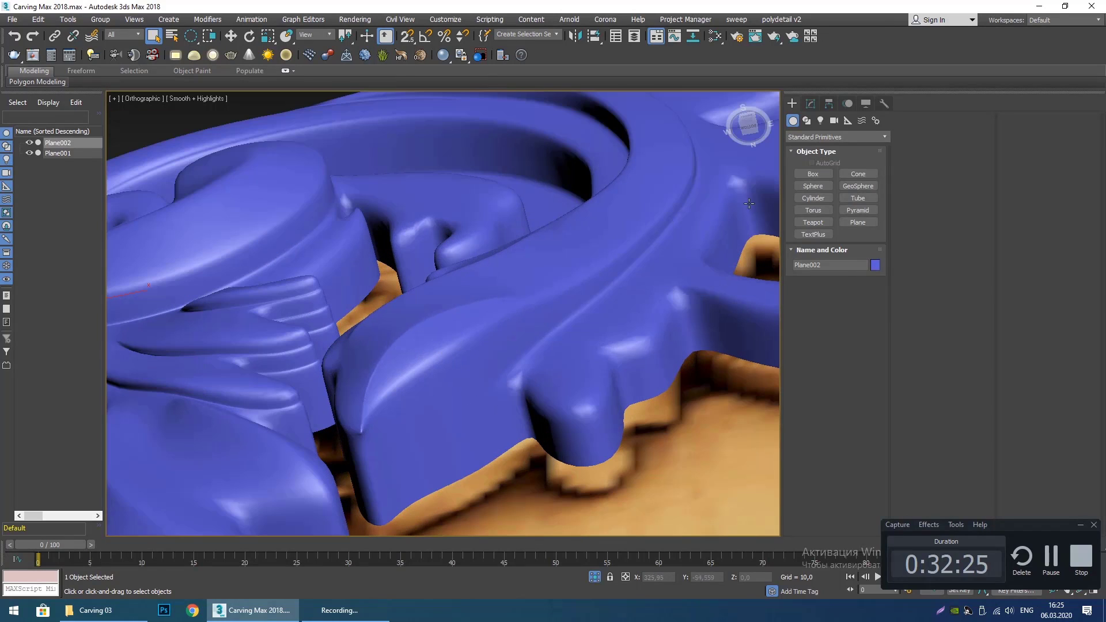
Return to the Editable Poly cage with edges displayed and nudge the two selected edges along the leaf's ridge.
click(810, 104)
click(824, 163)
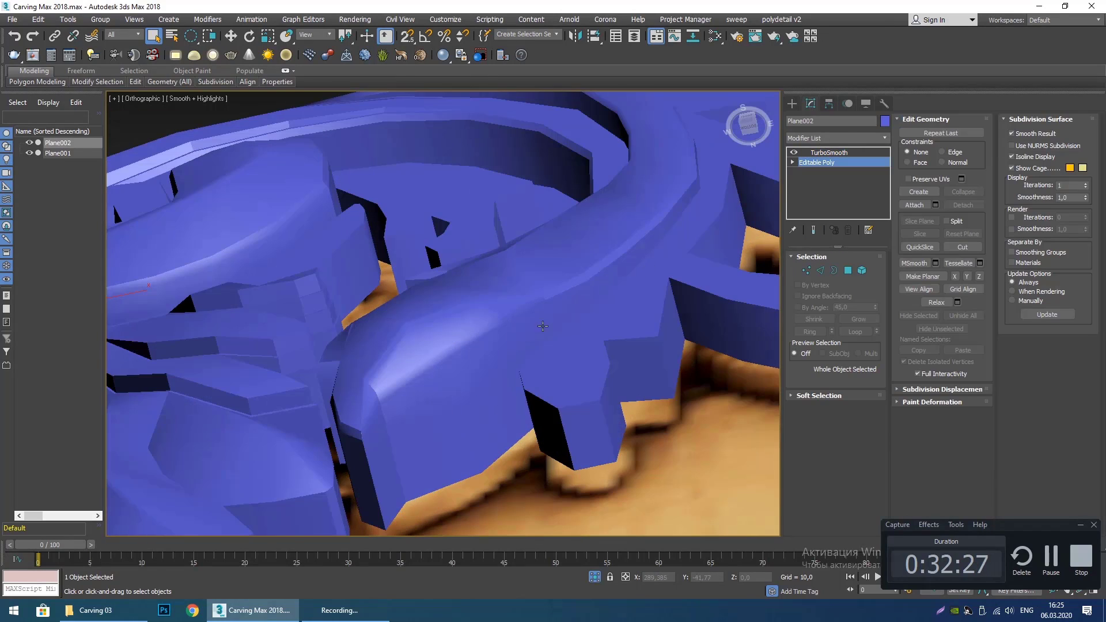
middle_drag(478, 322, 486, 343)
key(F4)
scroll(449, 323, up, 6)
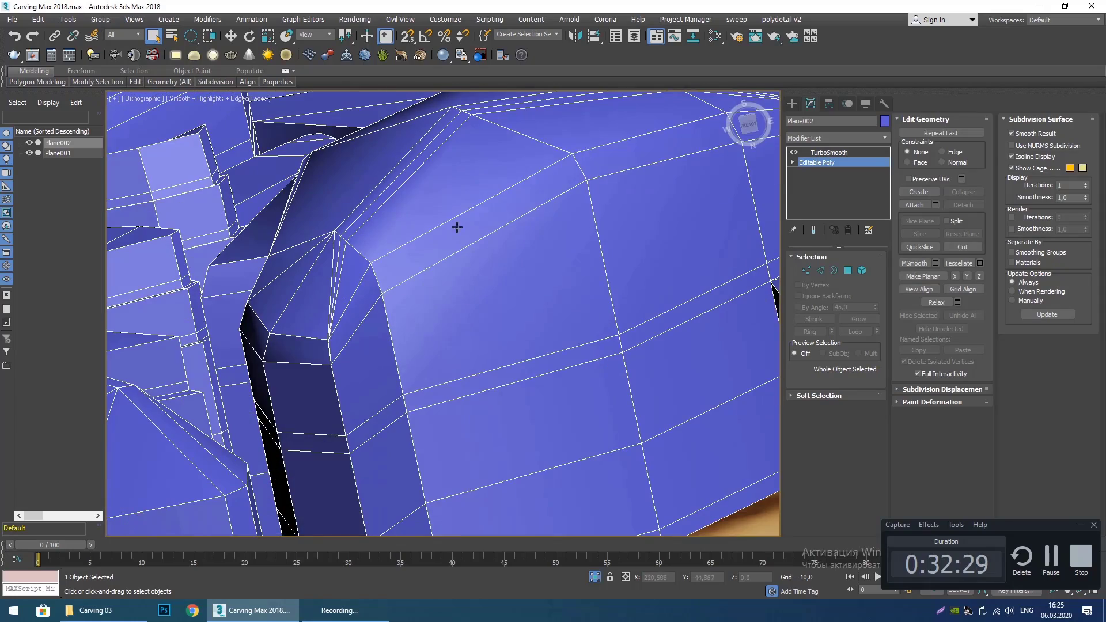
middle_drag(457, 227, 478, 297)
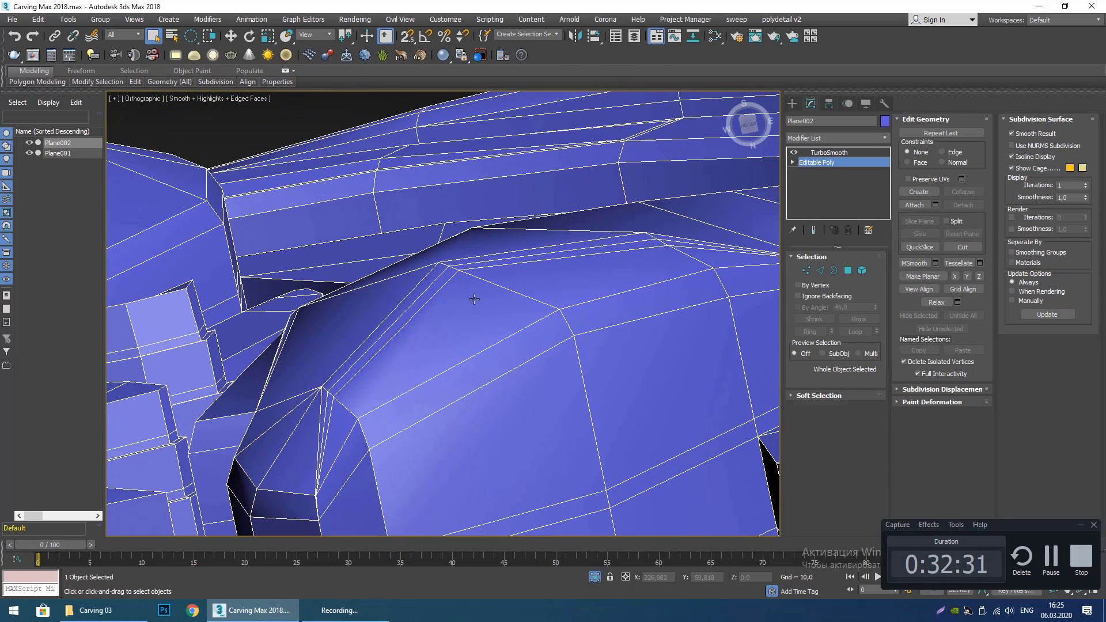
key(2)
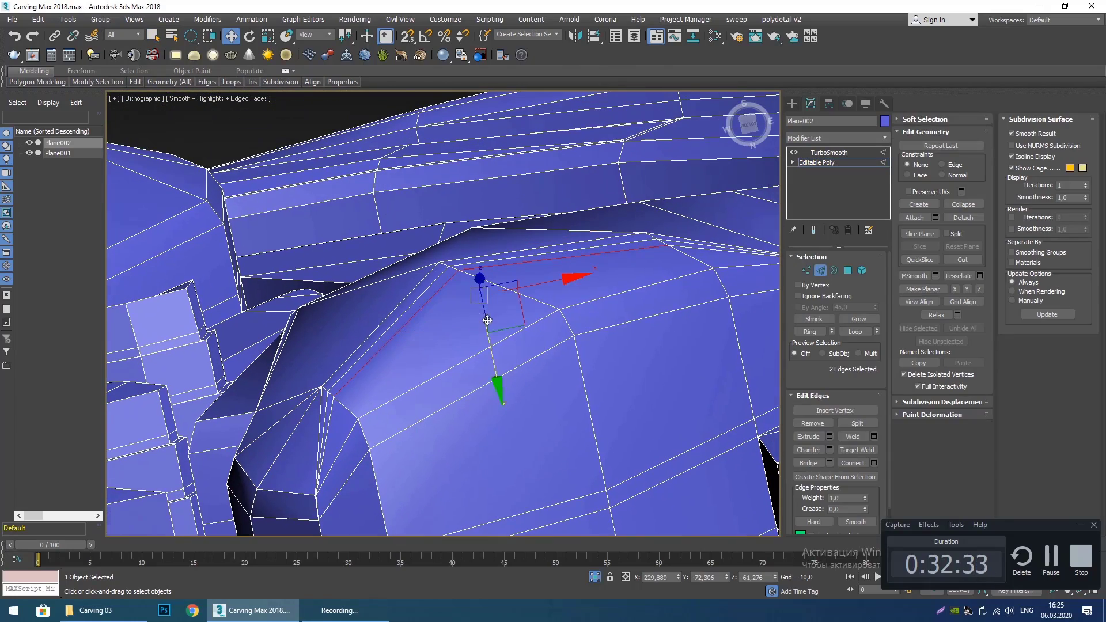
alt+middle_drag(487, 320, 484, 253)
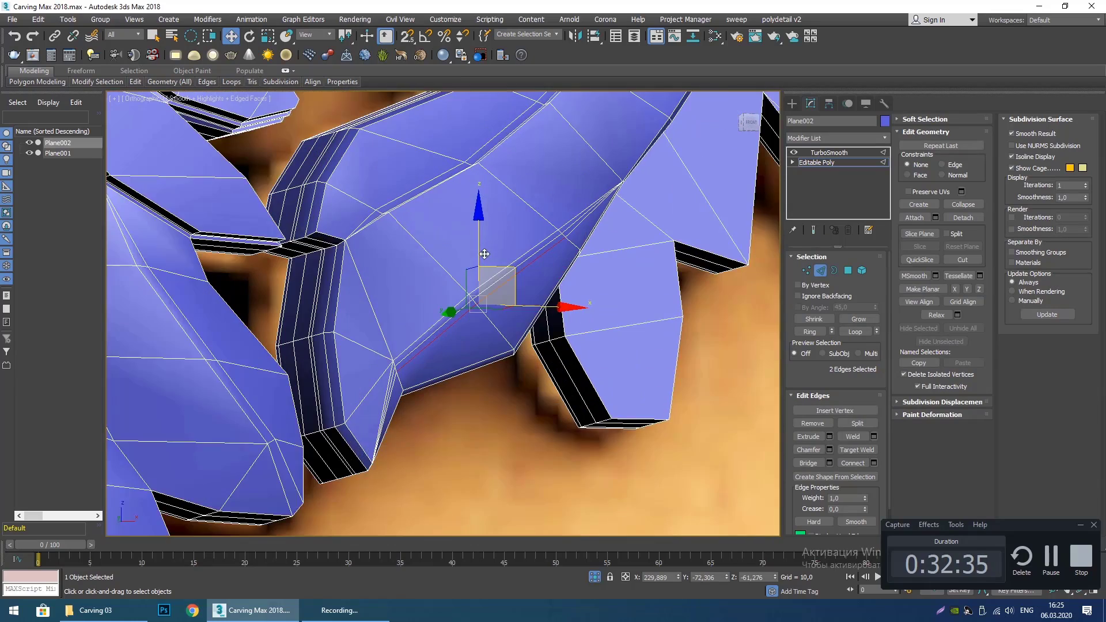
scroll(484, 254, up, 2)
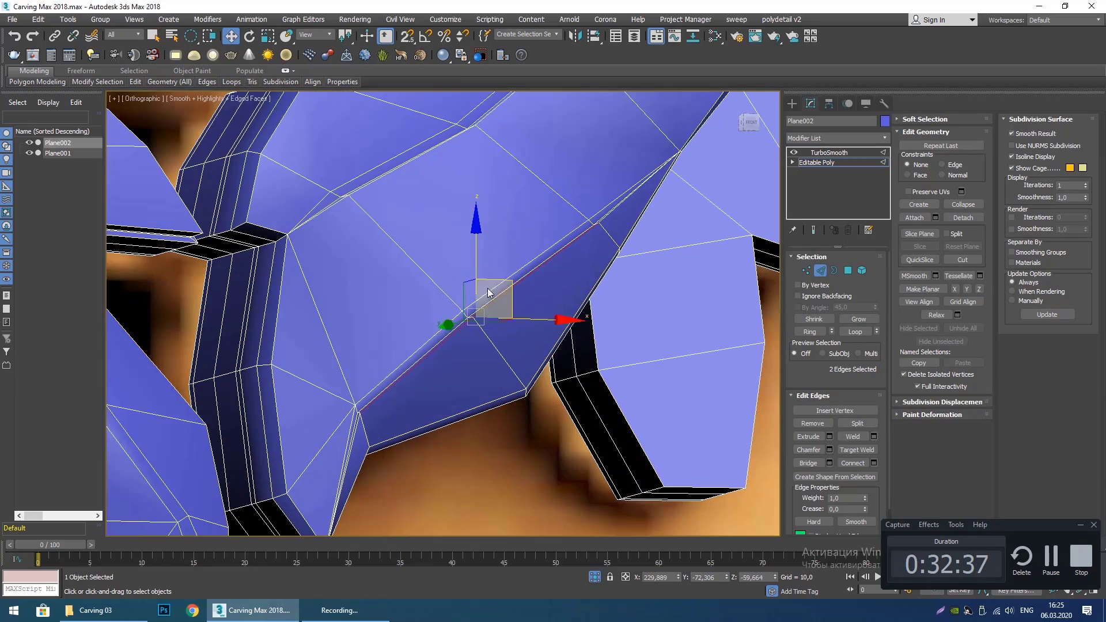
key(ctrl+z)
drag(513, 295, 506, 294)
Select the two neighbouring edges along the leaf's ridge and move them about -0.58 in X and 0.85 in Z.
alt+middle_drag(501, 324, 475, 335)
click(424, 239)
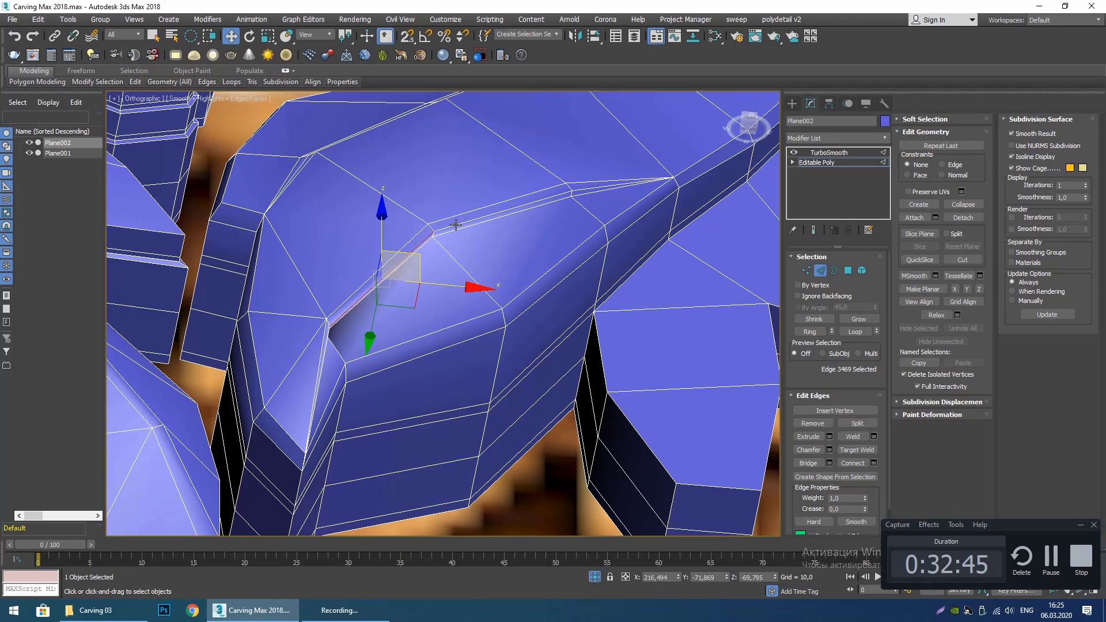
ctrl+click(455, 225)
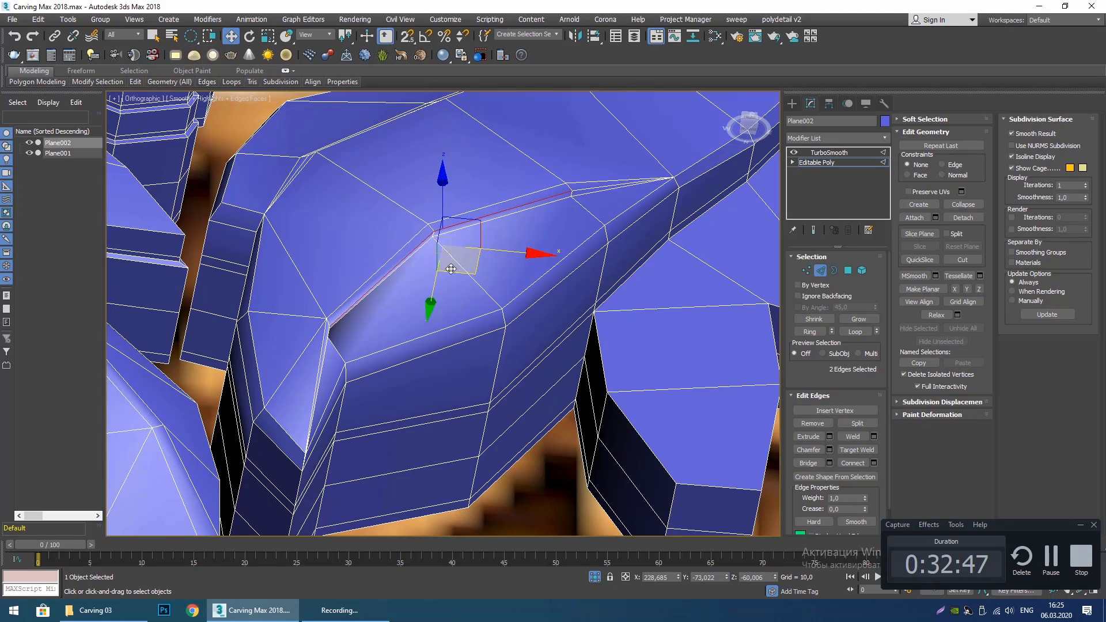
drag(478, 226, 475, 222)
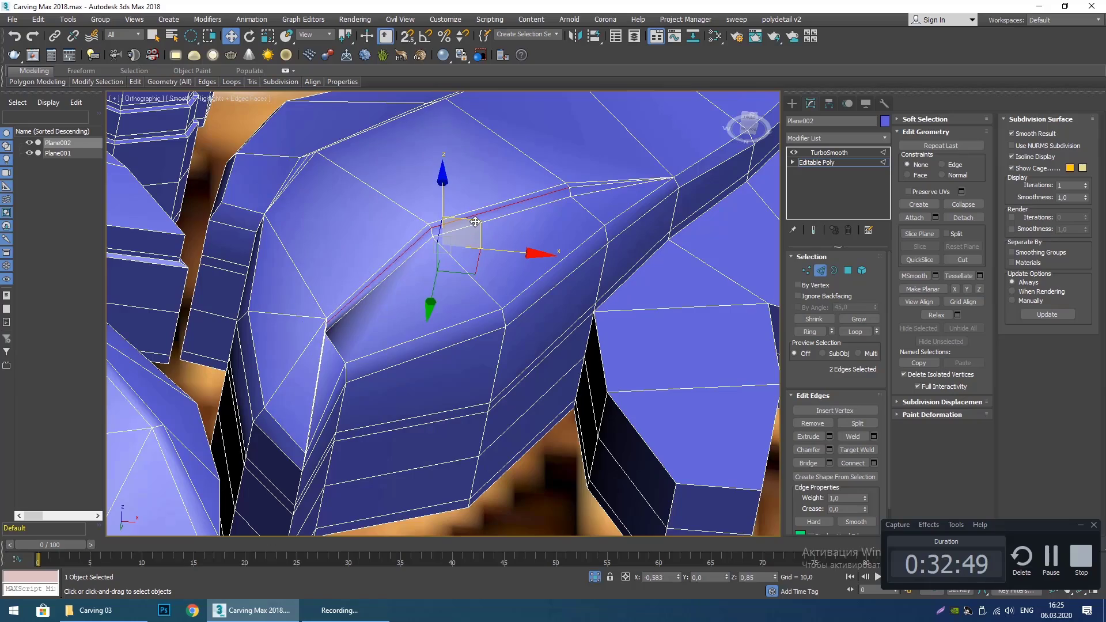
alt+middle_drag(475, 221, 424, 293)
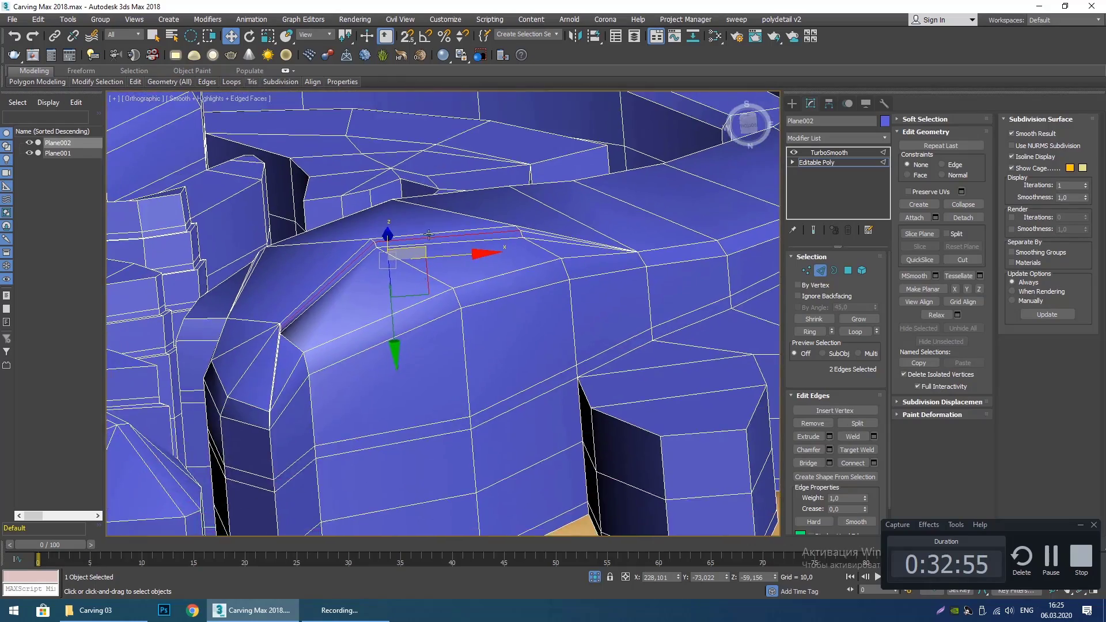
Select the vertex just beside the lower end of the leaf's ridge and shift it slightly along the positive X axis.
scroll(424, 294, down, 4)
alt+middle_drag(423, 461, 331, 213)
scroll(425, 289, up, 6)
middle_drag(331, 214, 452, 338)
key(F3)
key(F3)
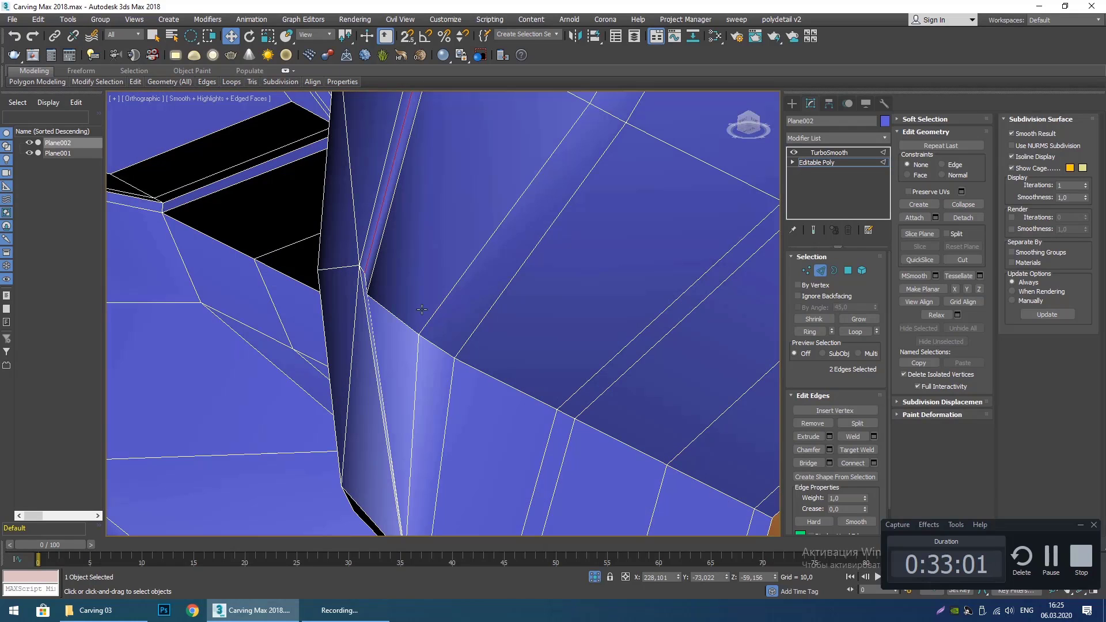
key(1)
click(369, 296)
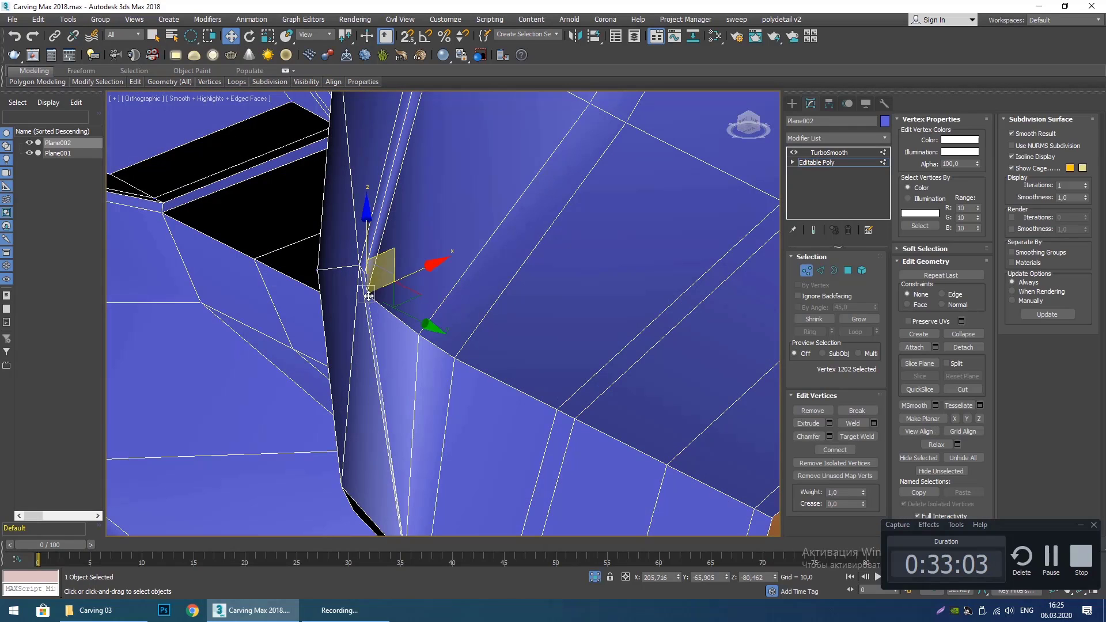
scroll(417, 277, down, 4)
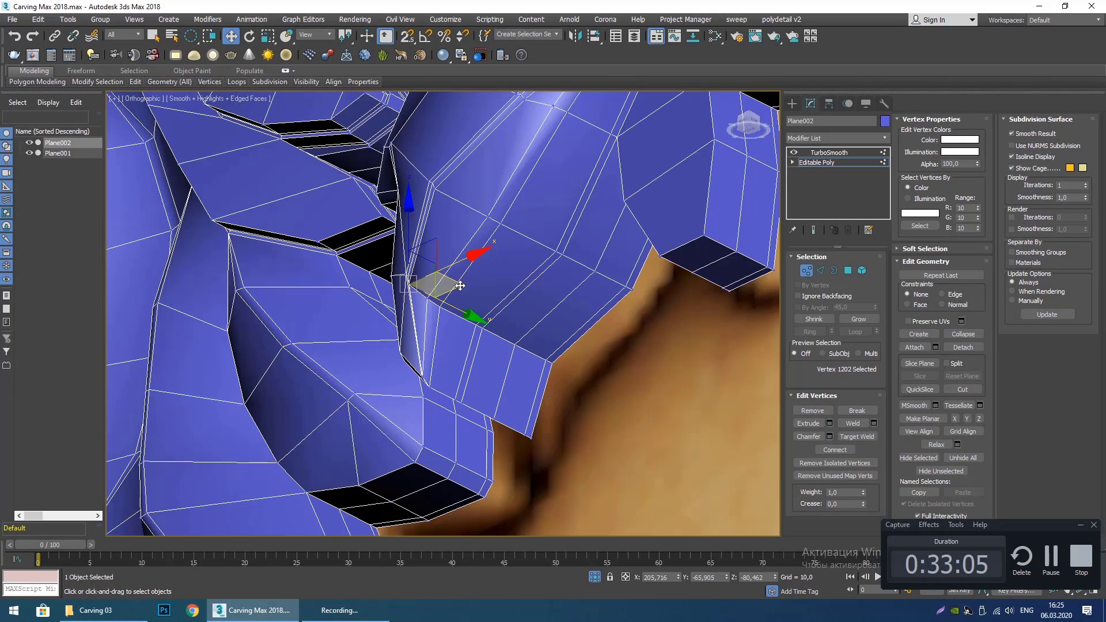
alt+middle_drag(459, 286, 363, 286)
scroll(363, 283, up, 2)
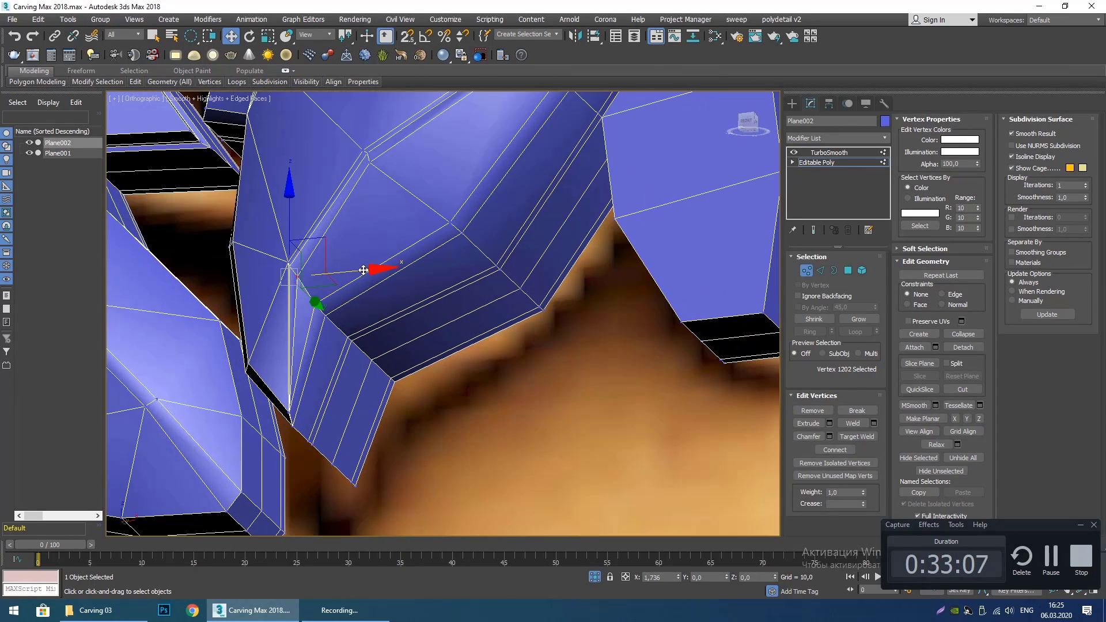
drag(361, 269, 366, 269)
middle_drag(361, 269, 311, 351)
middle_drag(473, 189, 403, 289)
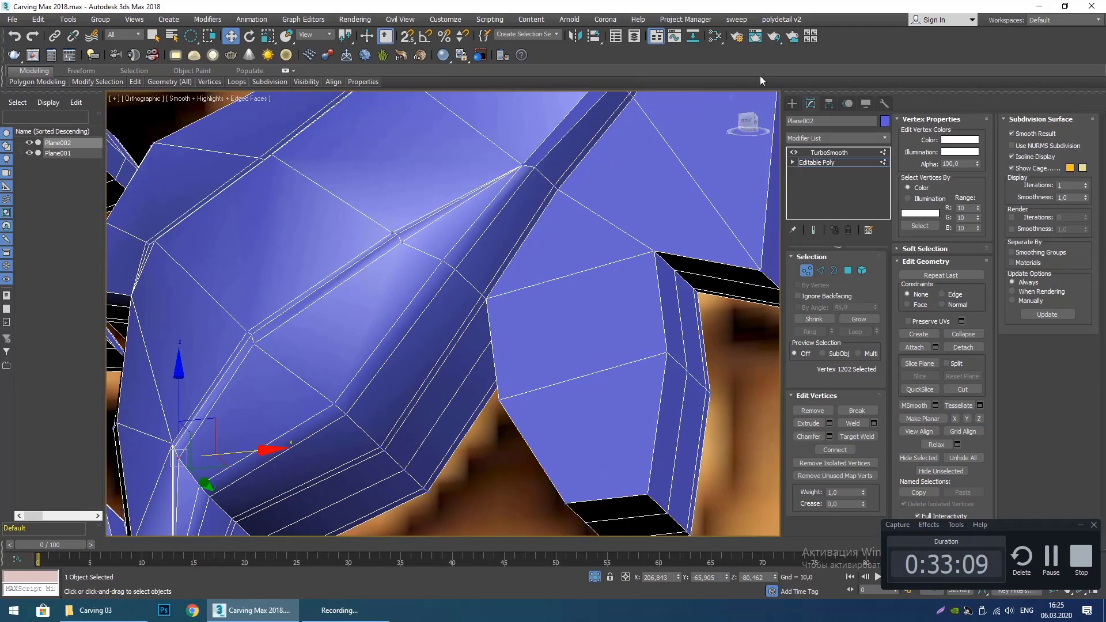
Check the smoothed leaf around the adjusted ridge with the edges hidden.
click(794, 103)
scroll(473, 288, down, 3)
middle_drag(462, 309, 397, 213)
key(F4)
scroll(479, 285, down, 4)
scroll(459, 284, up, 3)
scroll(402, 277, down, 2)
scroll(391, 285, up, 2)
scroll(391, 285, down, 2)
middle_drag(398, 213, 536, 304)
scroll(430, 331, up, 4)
scroll(450, 313, up, 2)
In the Editable Poly cage, collapse the nearly coincident vertices at the leaf tip's corner into one vertex, using wireframe display to select them.
click(811, 105)
click(812, 163)
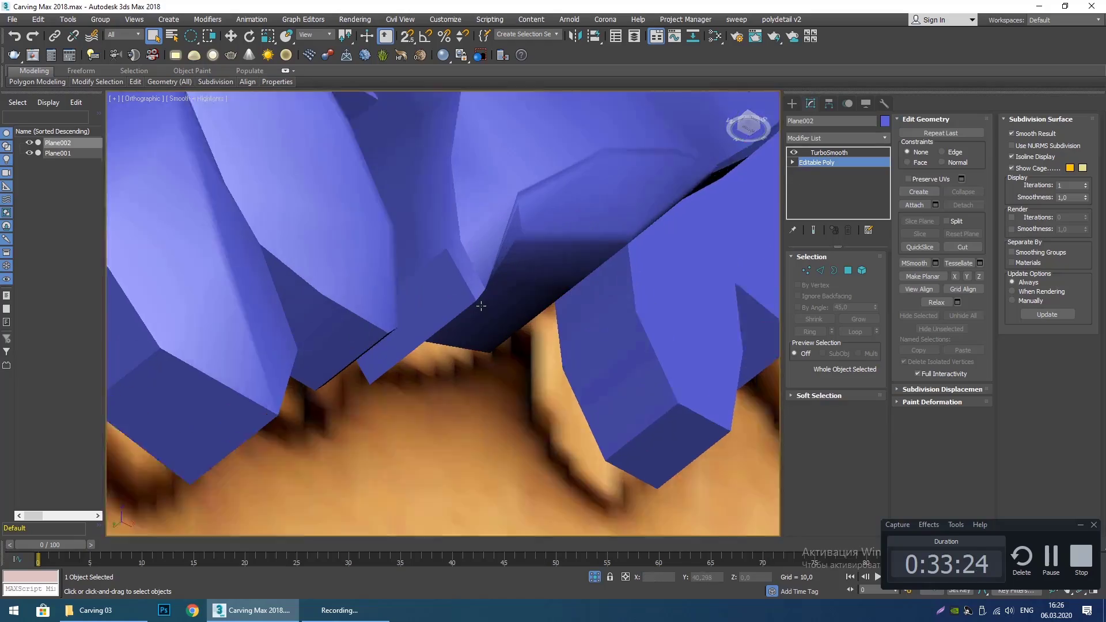
scroll(480, 306, up, 1)
middle_drag(481, 306, 401, 437)
key(F4)
scroll(447, 294, down, 3)
scroll(368, 294, up, 6)
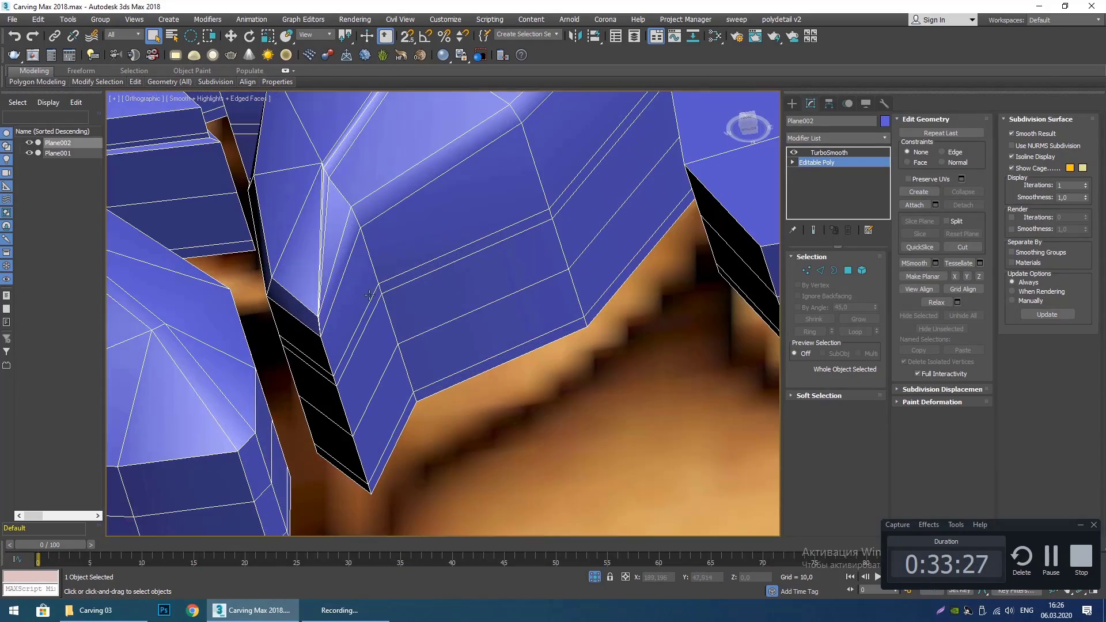
scroll(372, 314, up, 2)
scroll(373, 313, up, 3)
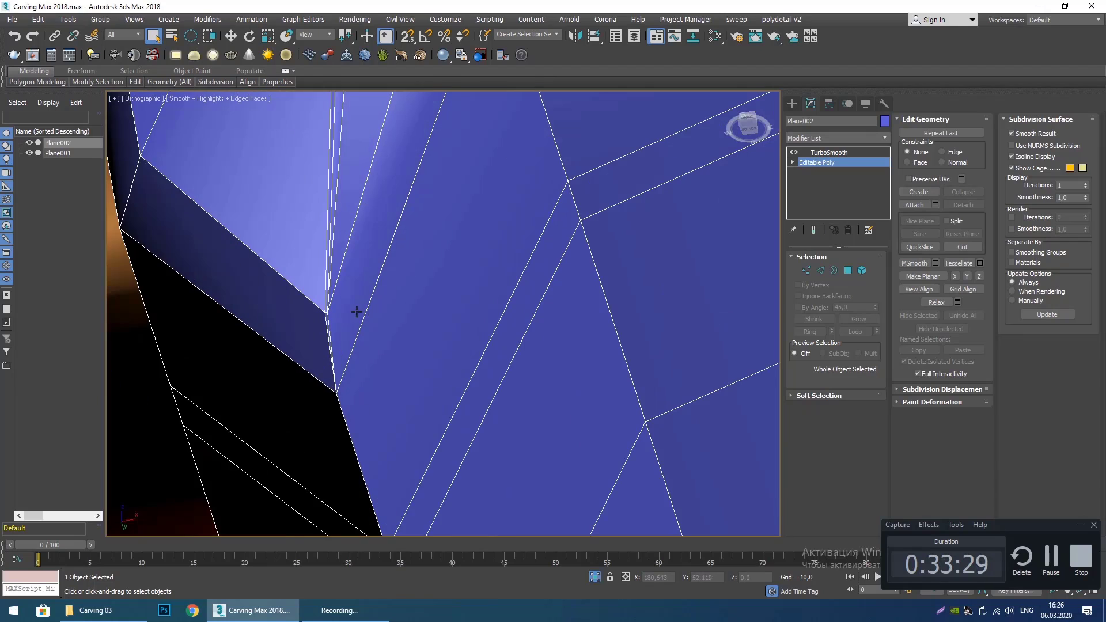
scroll(352, 312, up, 2)
key(1)
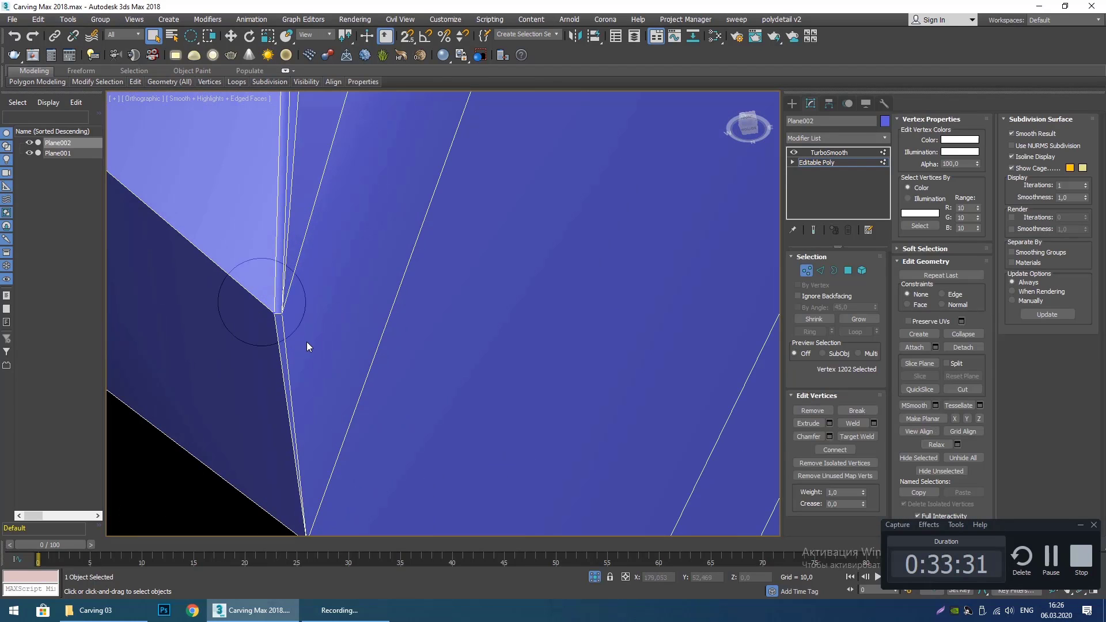
key(F3)
middle_drag(309, 342, 333, 350)
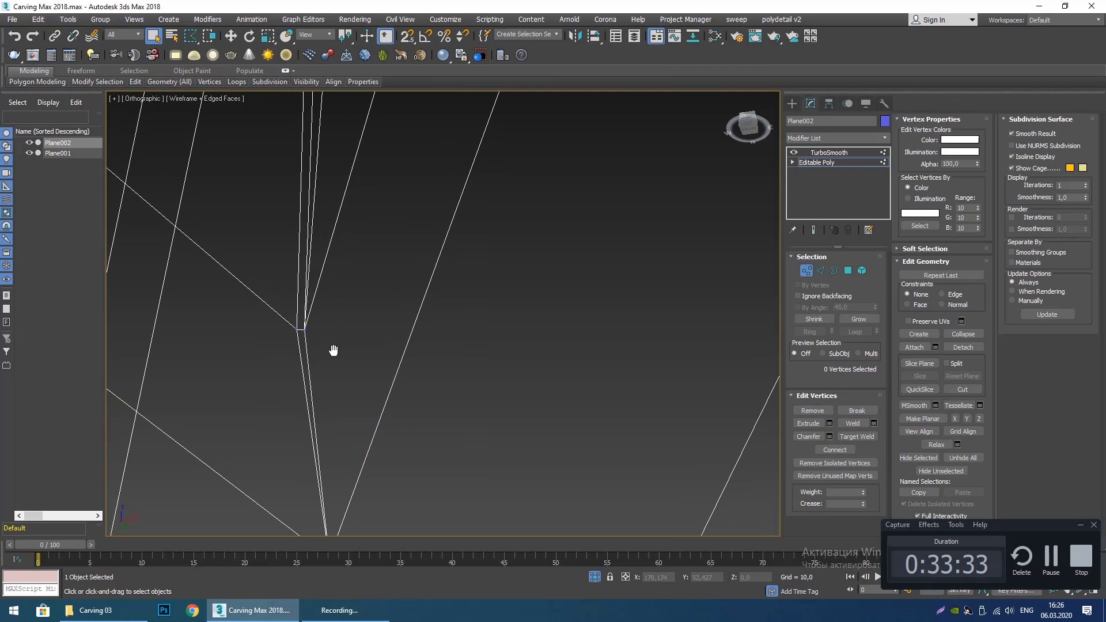
key(q)
drag(274, 301, 338, 354)
click(968, 338)
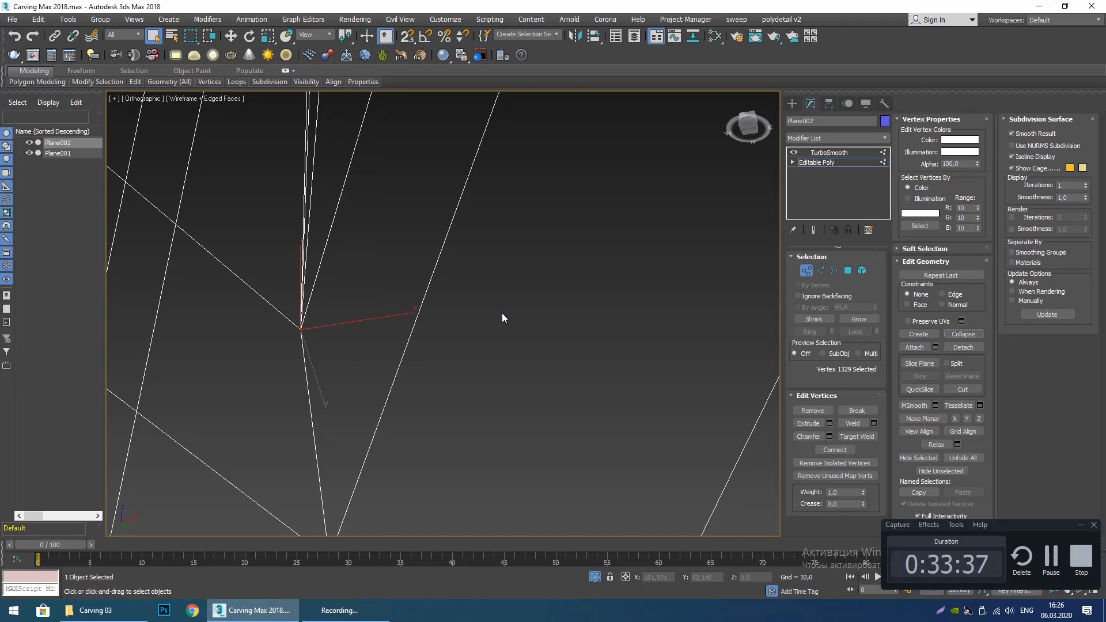
scroll(502, 313, down, 5)
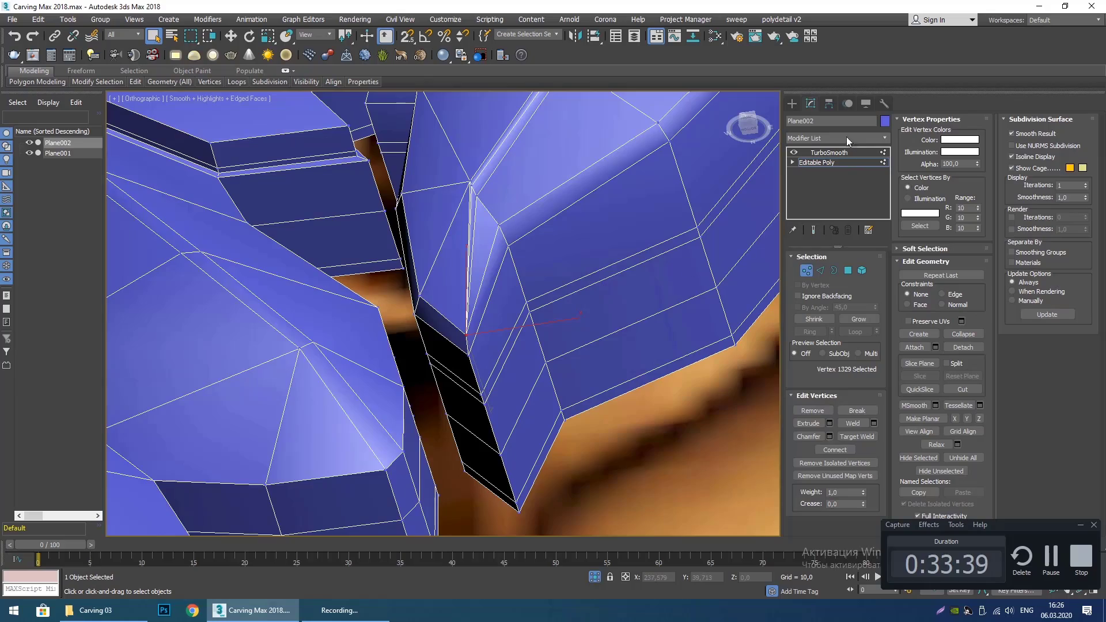
Show the smoothed ornament without edges and check the leaf tip around the collapsed vertices.
click(792, 104)
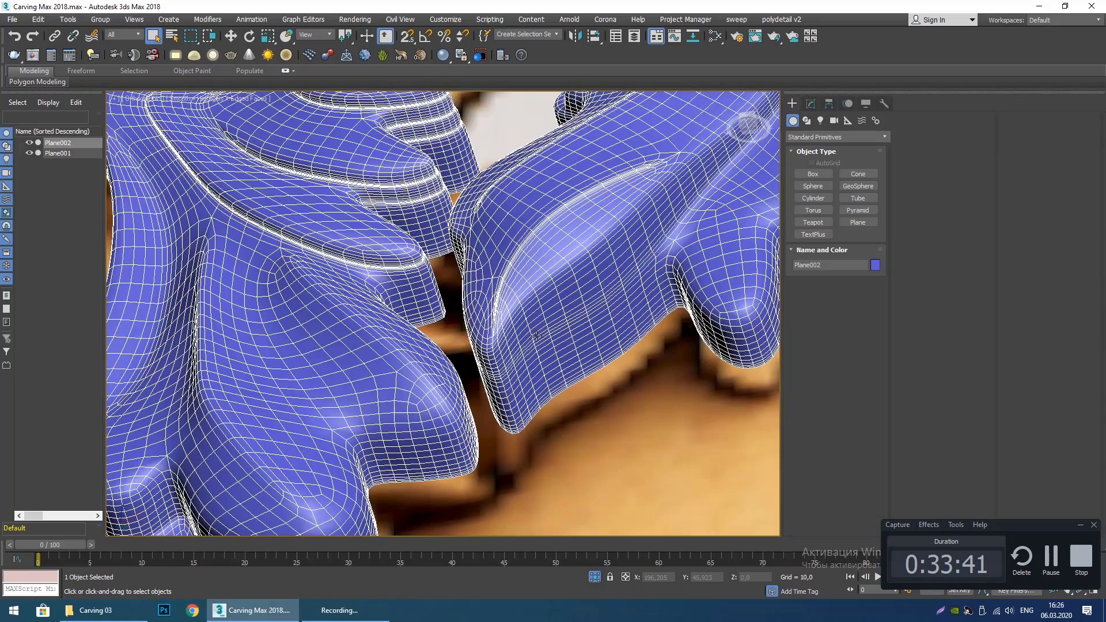
key(F4)
scroll(528, 348, down, 5)
mouse_move(528, 348)
alt+middle_down()
mouse_move(504, 368)
mouse_move(515, 391)
mouse_move(489, 402)
mouse_move(491, 427)
mouse_move(501, 305)
mouse_move(503, 326)
mouse_move(524, 334)
alt+middle_up()
scroll(501, 305, up, 4)
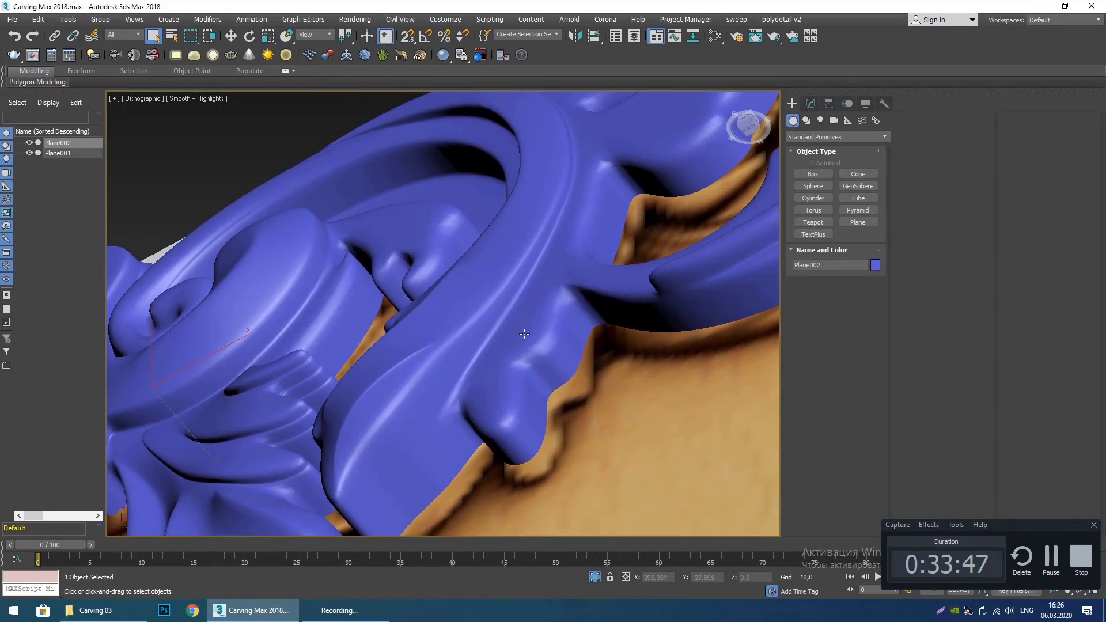
Display the edges, return to the Editable Poly cage, and examine the leaf's stem and the neighbouring lobes.
key(F4)
click(810, 103)
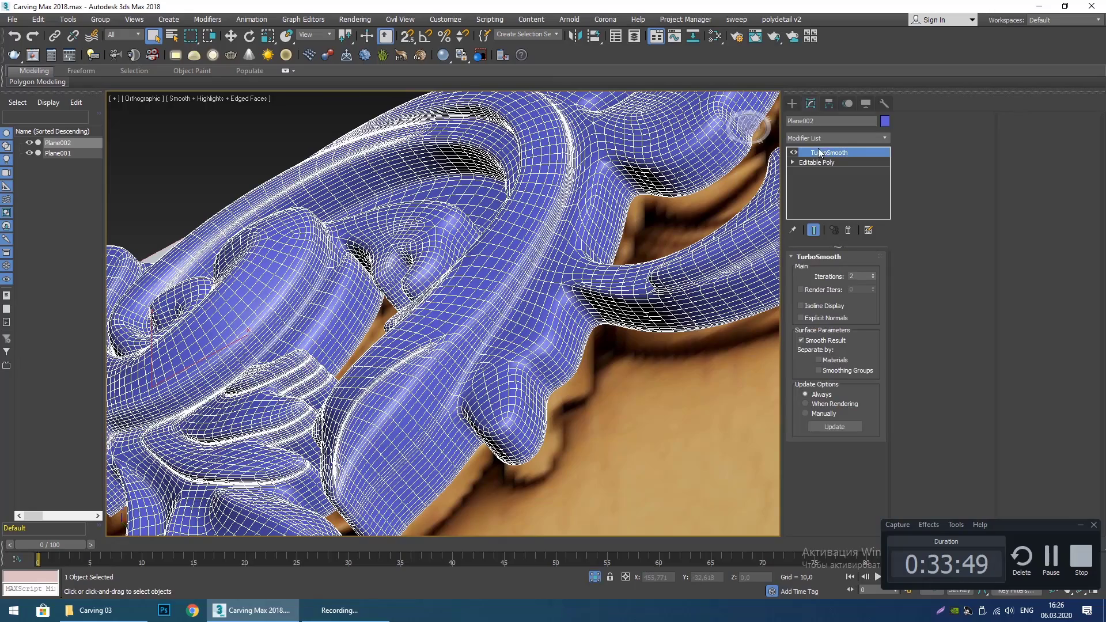
click(817, 160)
middle_drag(514, 367, 579, 350)
scroll(538, 348, down, 4)
scroll(508, 278, up, 4)
scroll(508, 279, down, 4)
alt+middle_drag(508, 278, 489, 323)
scroll(462, 345, up, 3)
scroll(454, 376, down, 4)
scroll(492, 295, up, 5)
scroll(454, 291, down, 2)
scroll(491, 311, up, 3)
scroll(491, 311, up, 3)
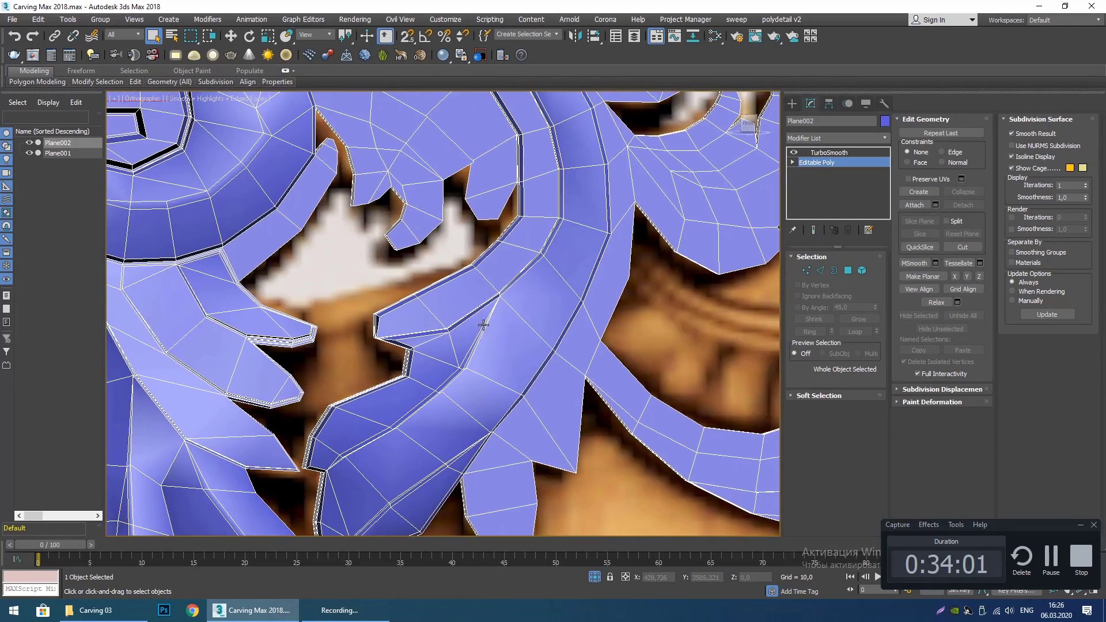
Switch to the Front view and make the mesh see-through to compare it with the carving reference image.
key(f)
scroll(363, 259, up, 3)
middle_drag(362, 260, 455, 310)
key(alt+x)
scroll(485, 320, up, 4)
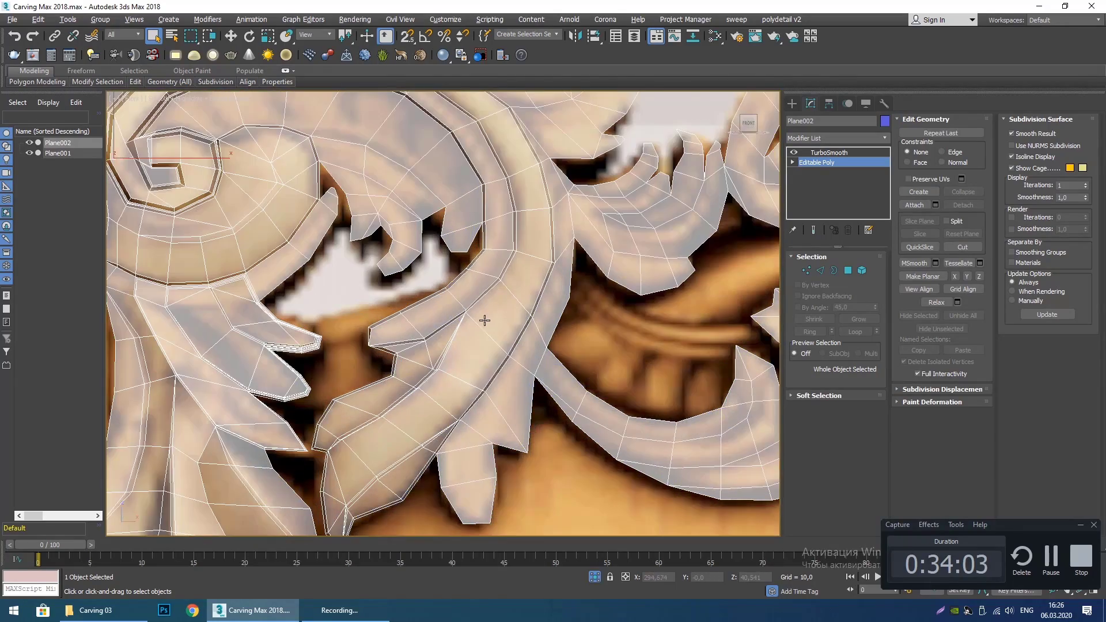
scroll(484, 318, down, 4)
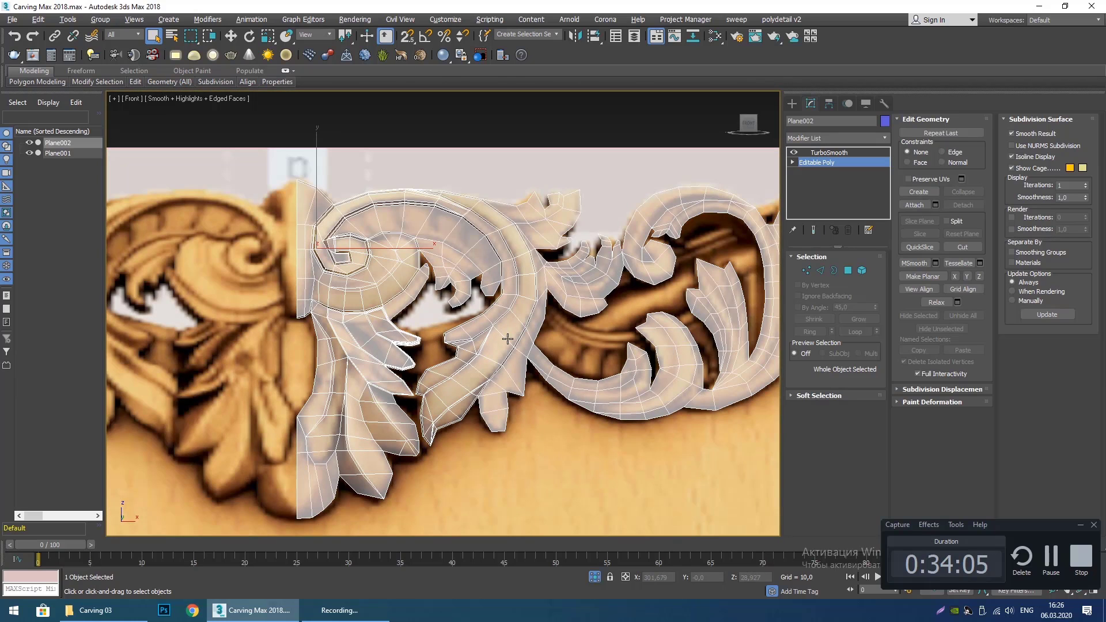
middle_drag(488, 323, 491, 337)
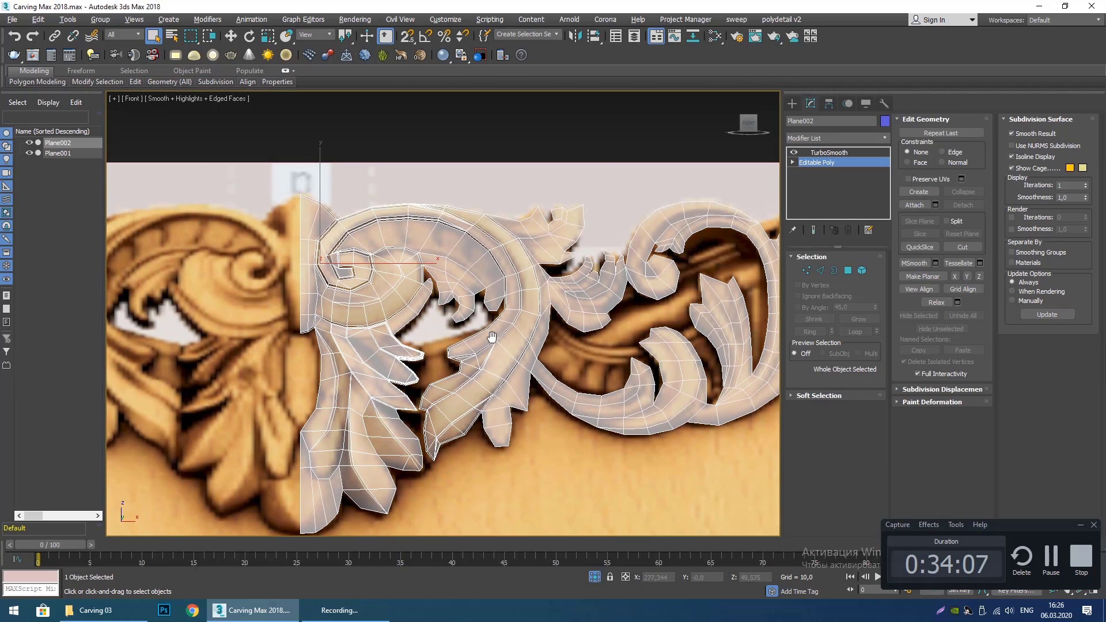
scroll(492, 337, up, 2)
scroll(467, 329, up, 4)
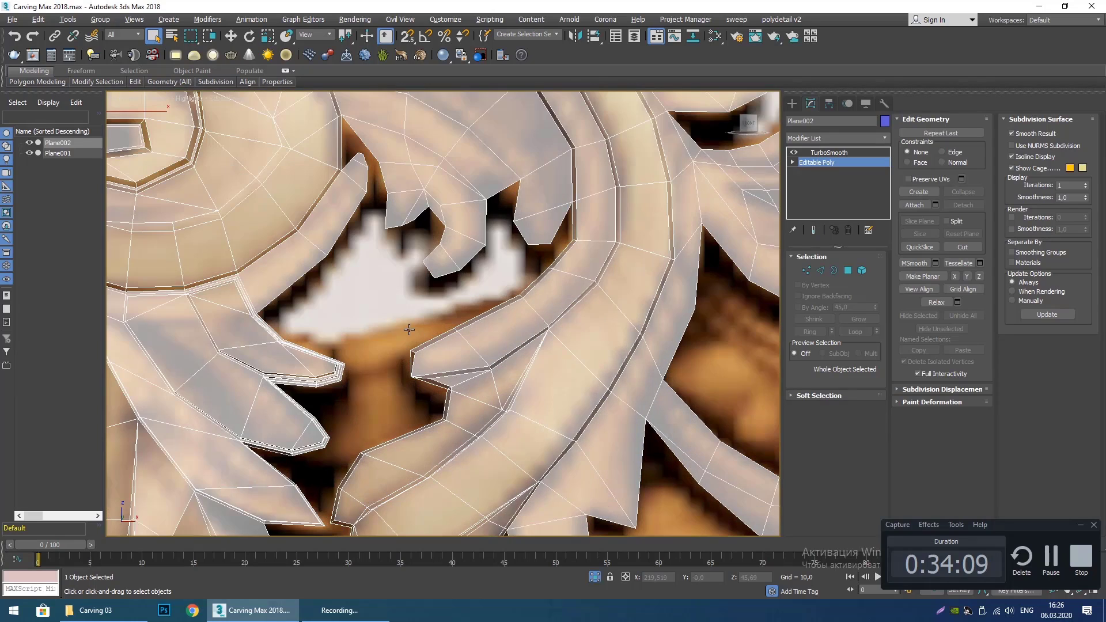
Inset the six polygons along the stem's curved inner strip, from the leaf tip upward, by 1.0.
key(4)
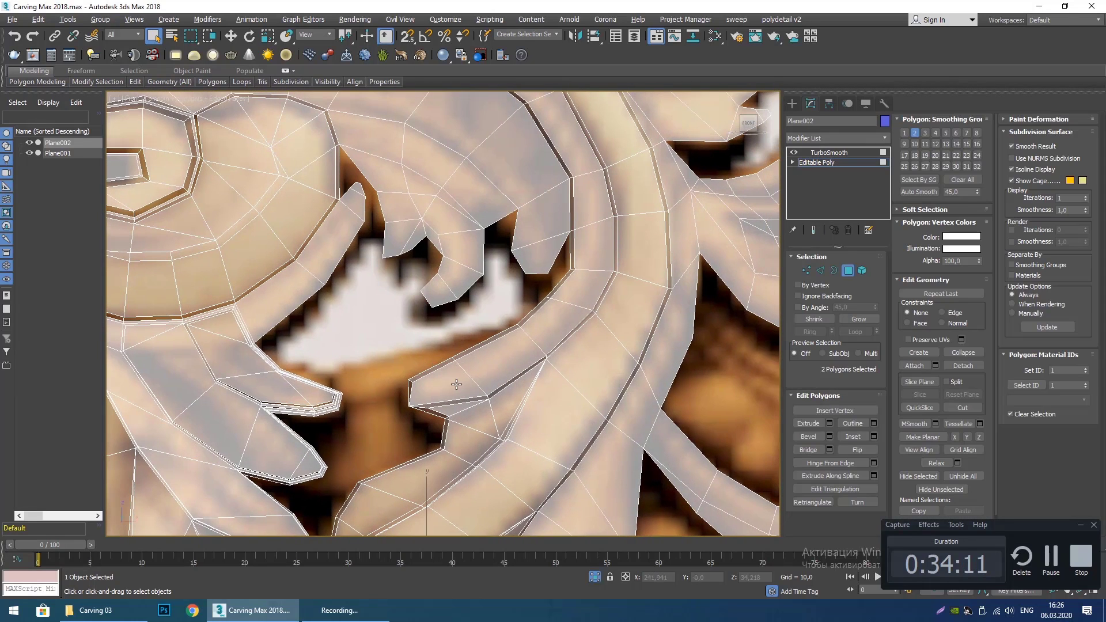
click(456, 384)
ctrl+click(496, 368)
ctrl+click(592, 285)
scroll(551, 333, down, 2)
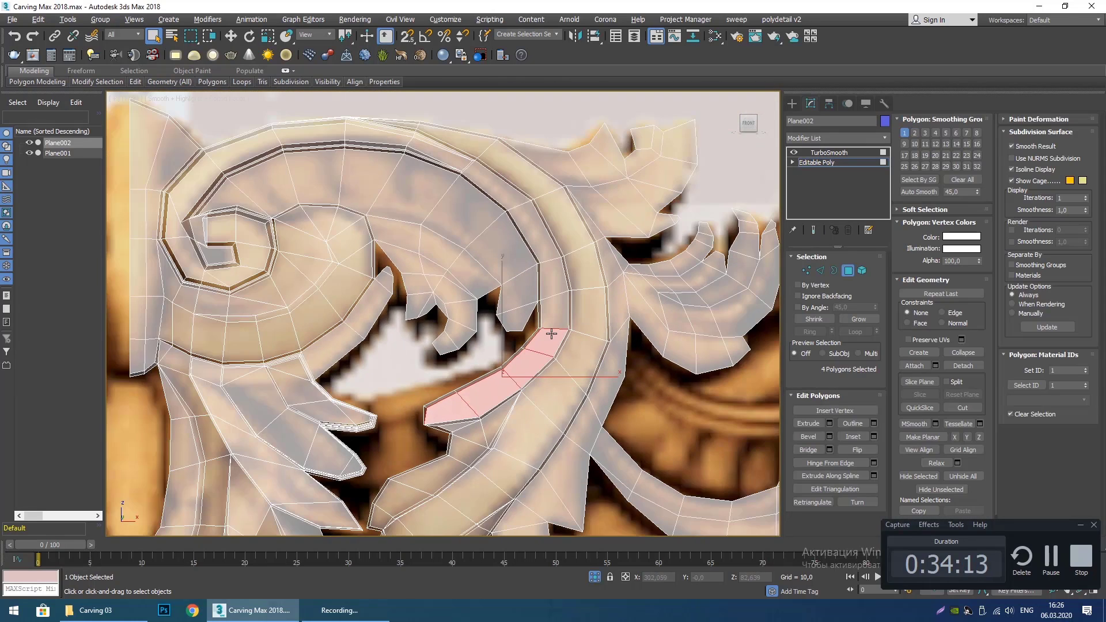
scroll(547, 349, down, 3)
scroll(547, 334, up, 4)
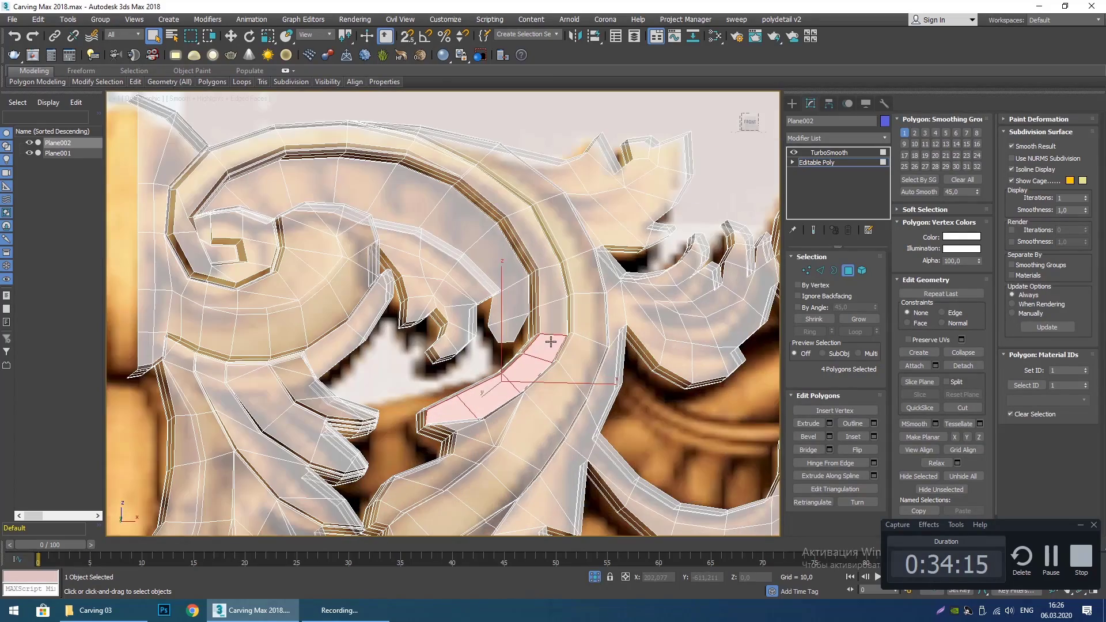
ctrl+click(547, 322)
ctrl+click(550, 297)
scroll(550, 302, down, 4)
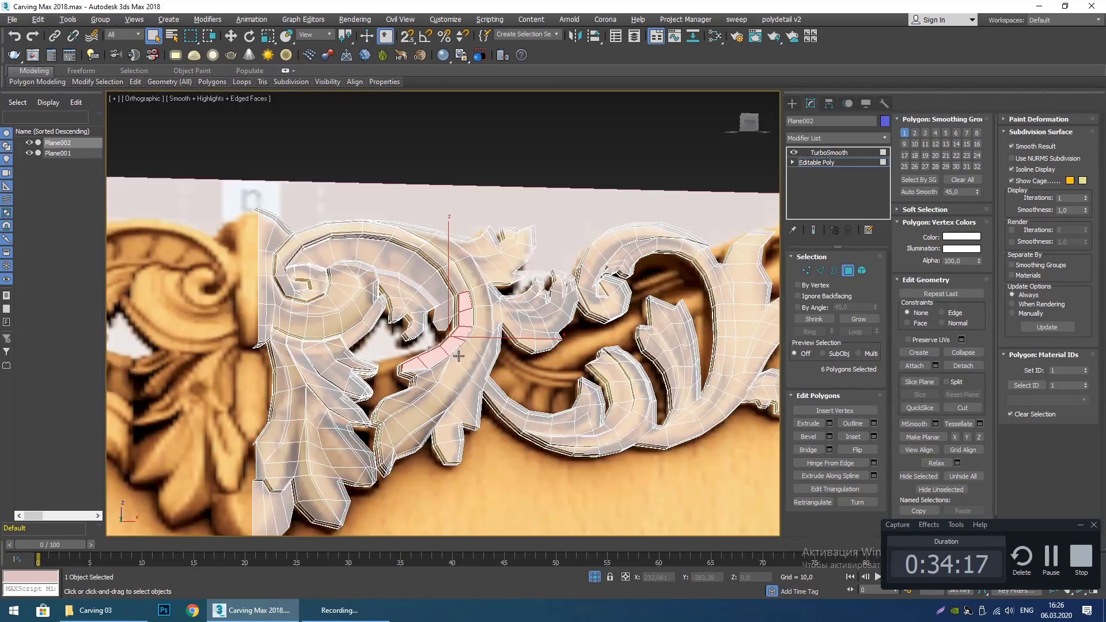
scroll(475, 344, up, 4)
scroll(478, 348, down, 4)
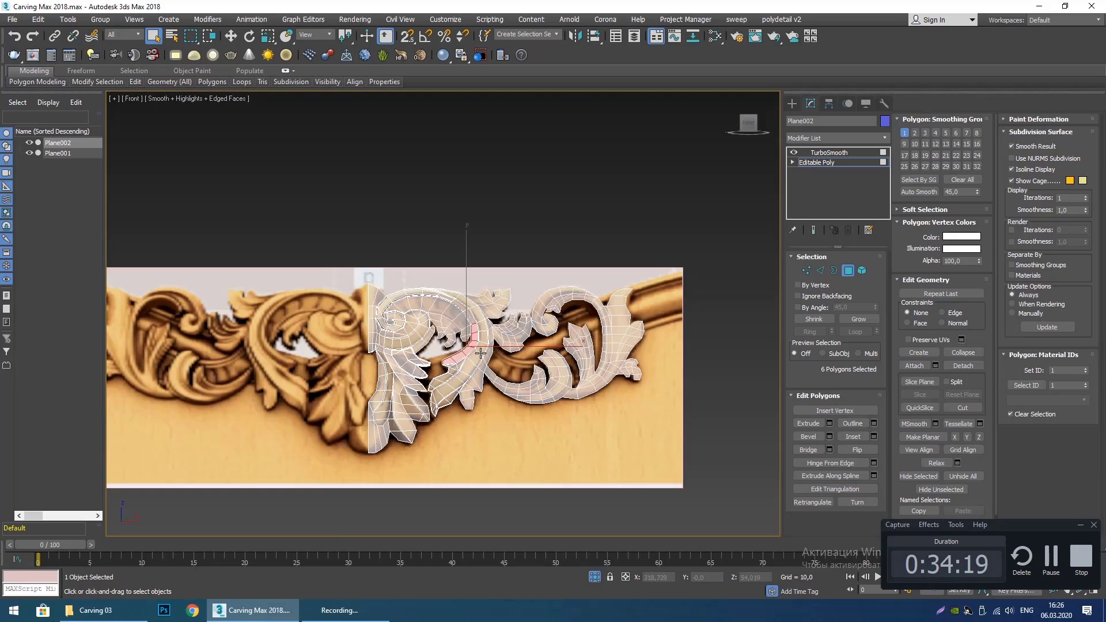
scroll(481, 339, up, 5)
middle_drag(497, 342, 551, 320)
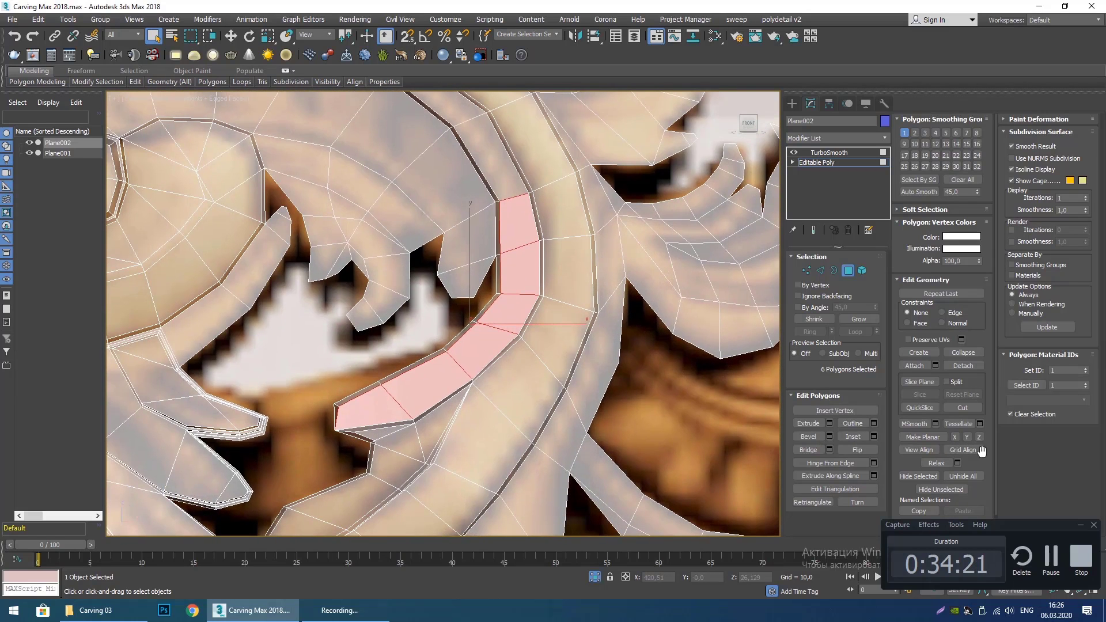
click(874, 435)
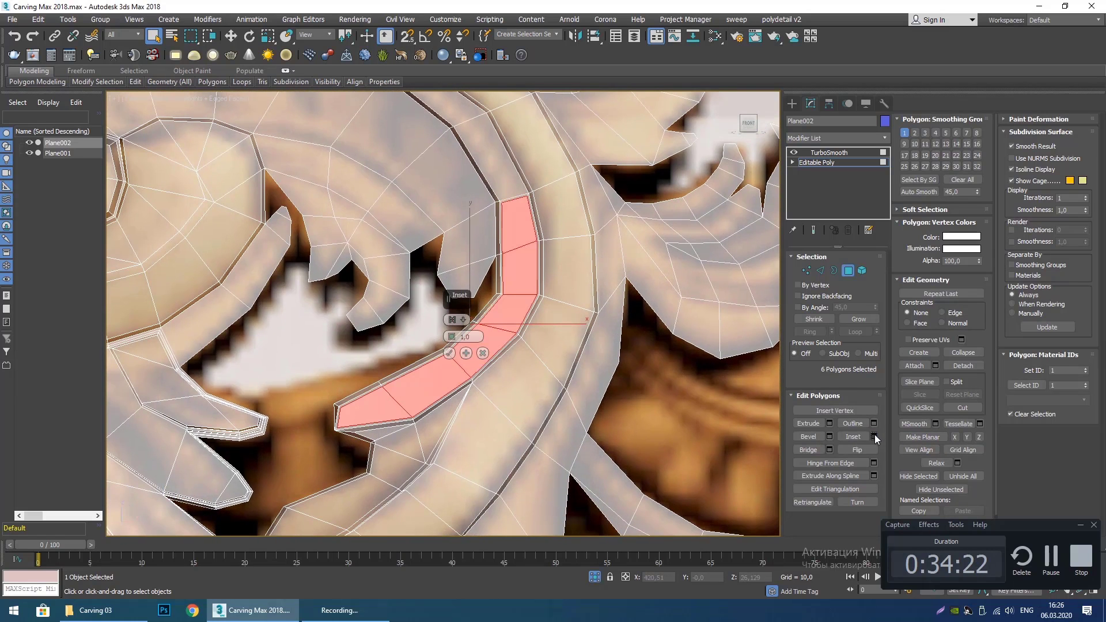
click(456, 348)
Extrude the inset six-polygon strip by 1.0.
scroll(457, 348, down, 4)
scroll(461, 345, up, 6)
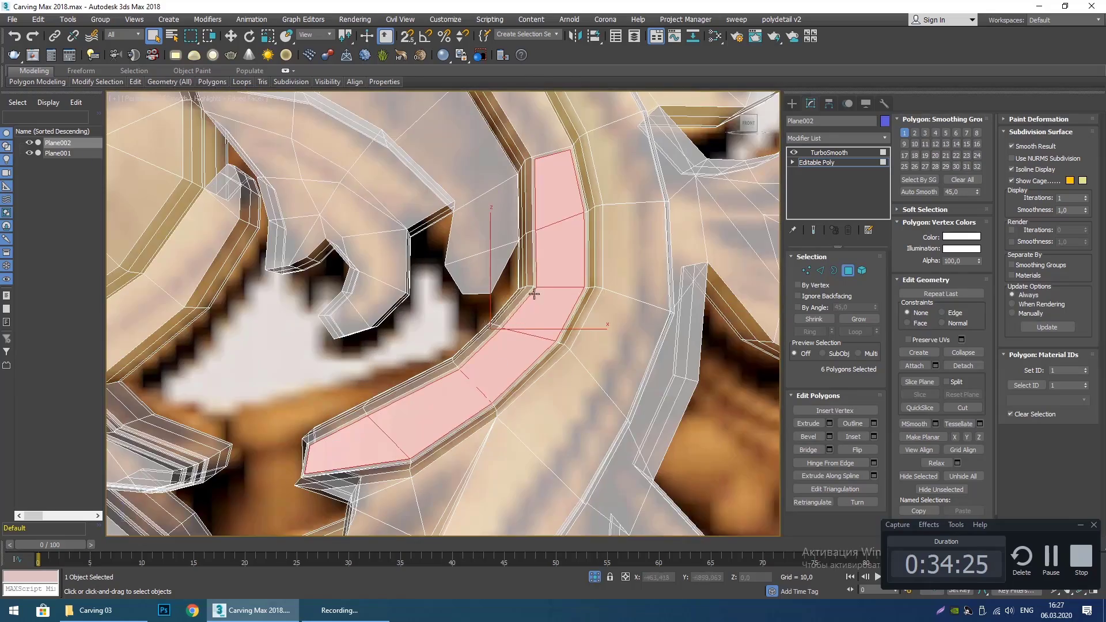
scroll(485, 336, down, 3)
scroll(499, 247, up, 3)
alt+middle_drag(507, 259, 526, 296)
scroll(547, 302, up, 2)
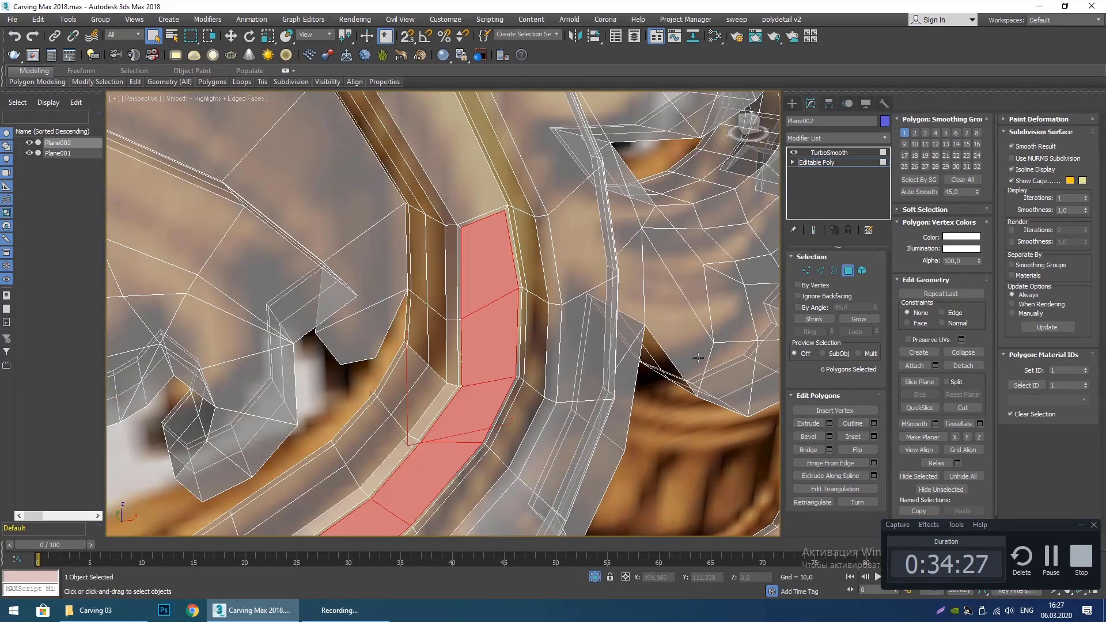
click(829, 423)
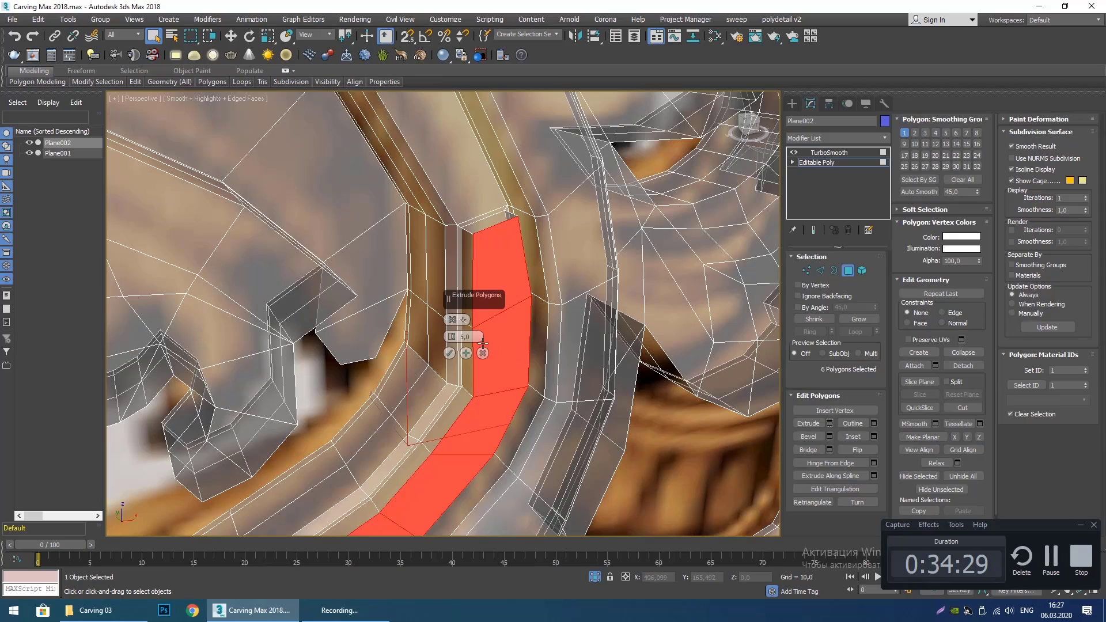
key(Return)
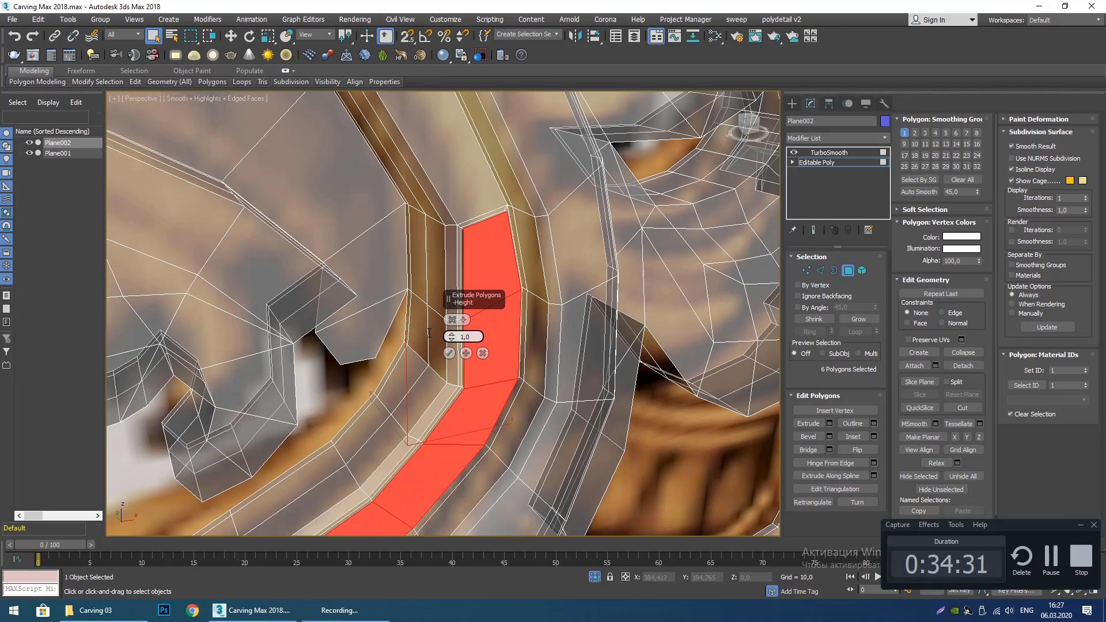
click(449, 353)
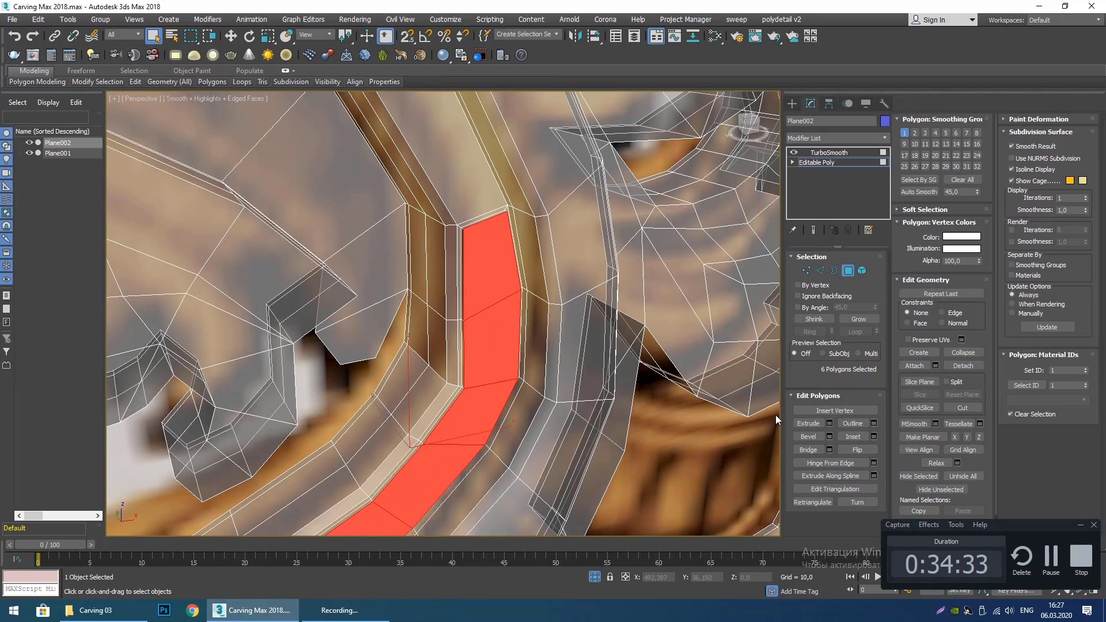
Extrude the same strip of polygons once more by 5.0.
click(830, 423)
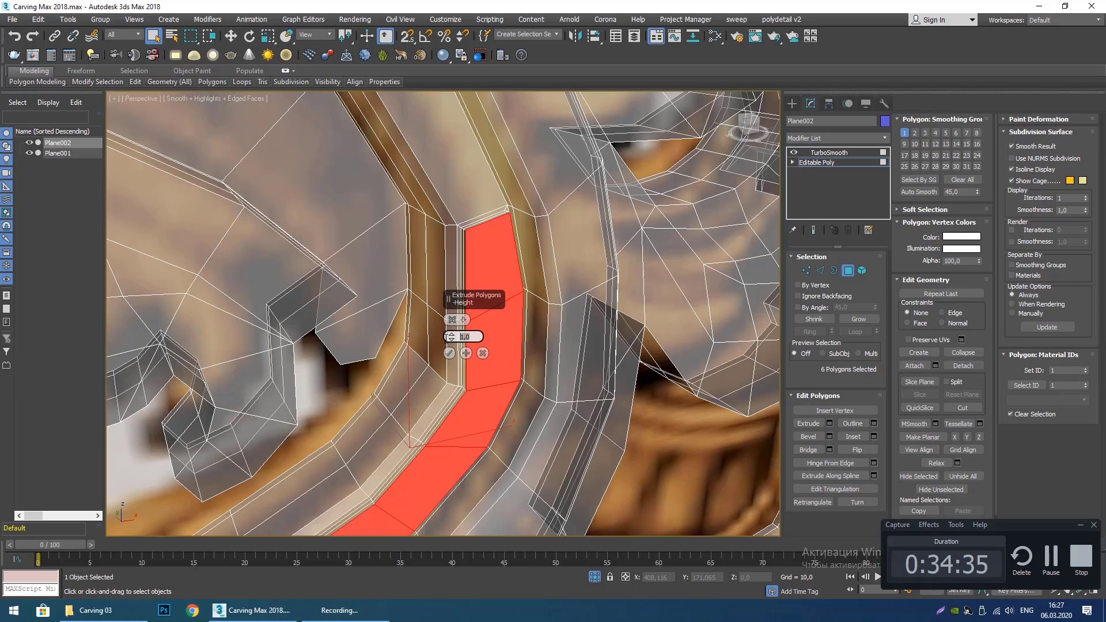
text(5,0)
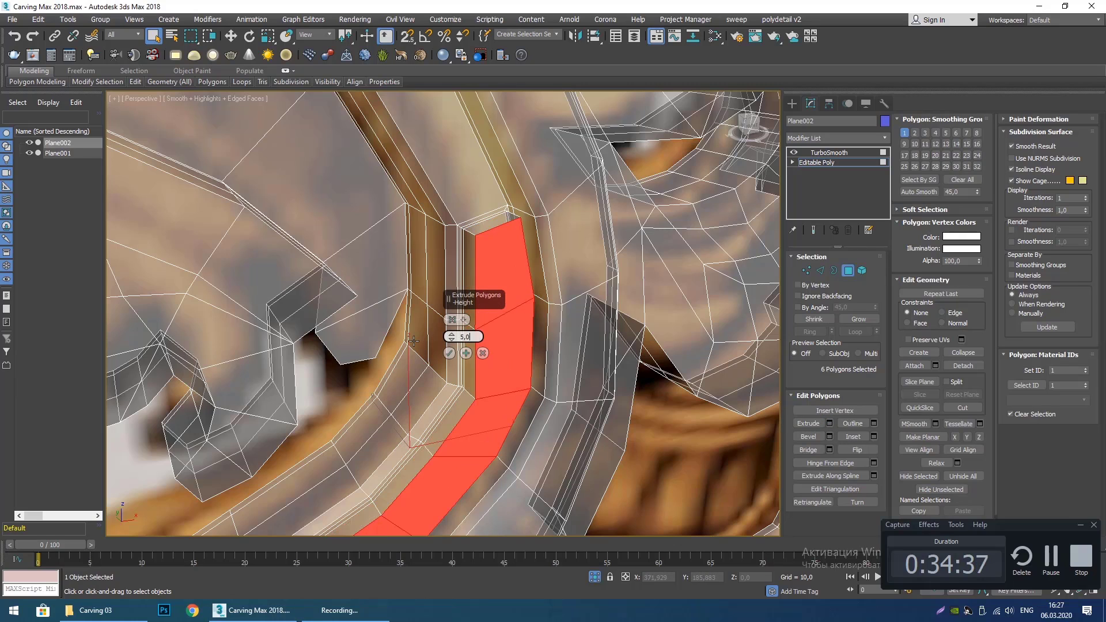
click(449, 352)
At the extruded strip's upper end, collapse the raised corner vertex and the one below it into one on both sides.
scroll(486, 314, up, 5)
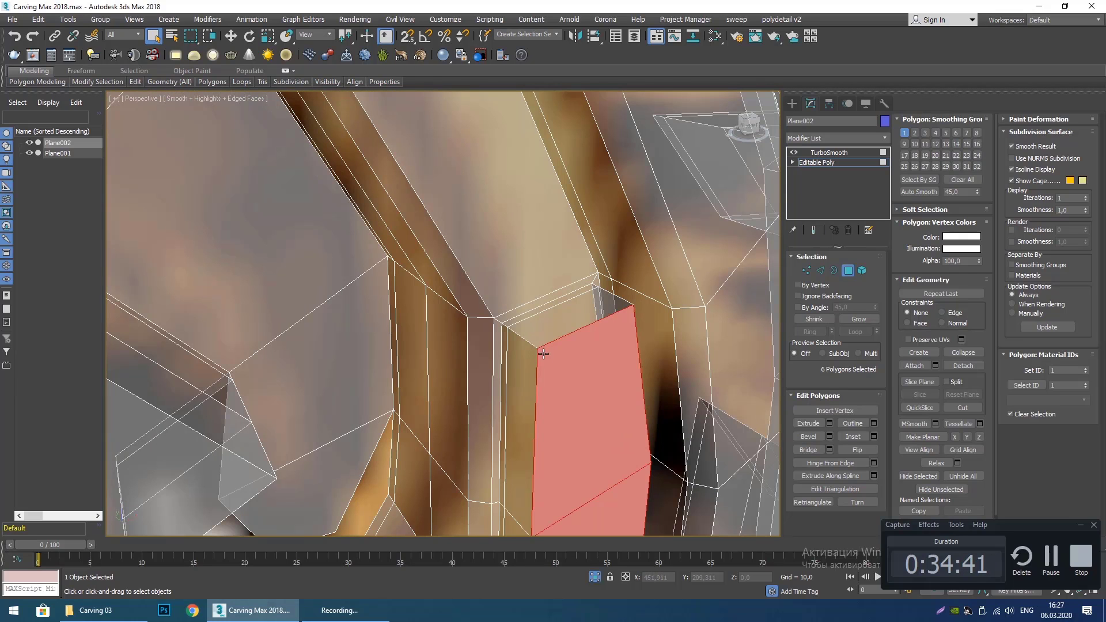
middle_drag(544, 364, 534, 365)
key(1)
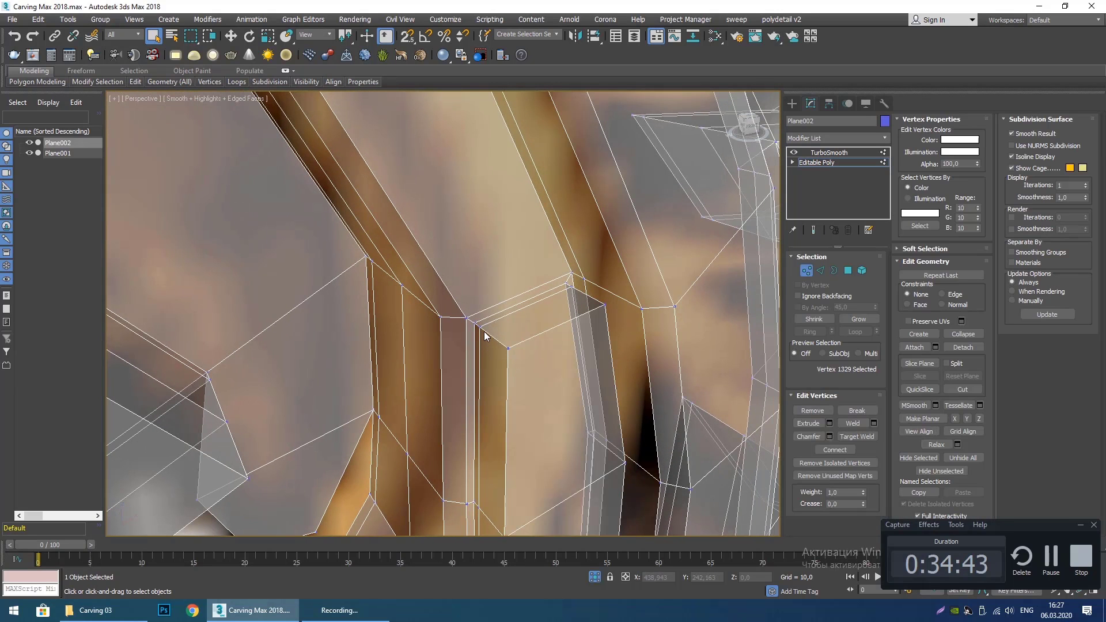
click(479, 326)
ctrl+click(507, 347)
click(963, 334)
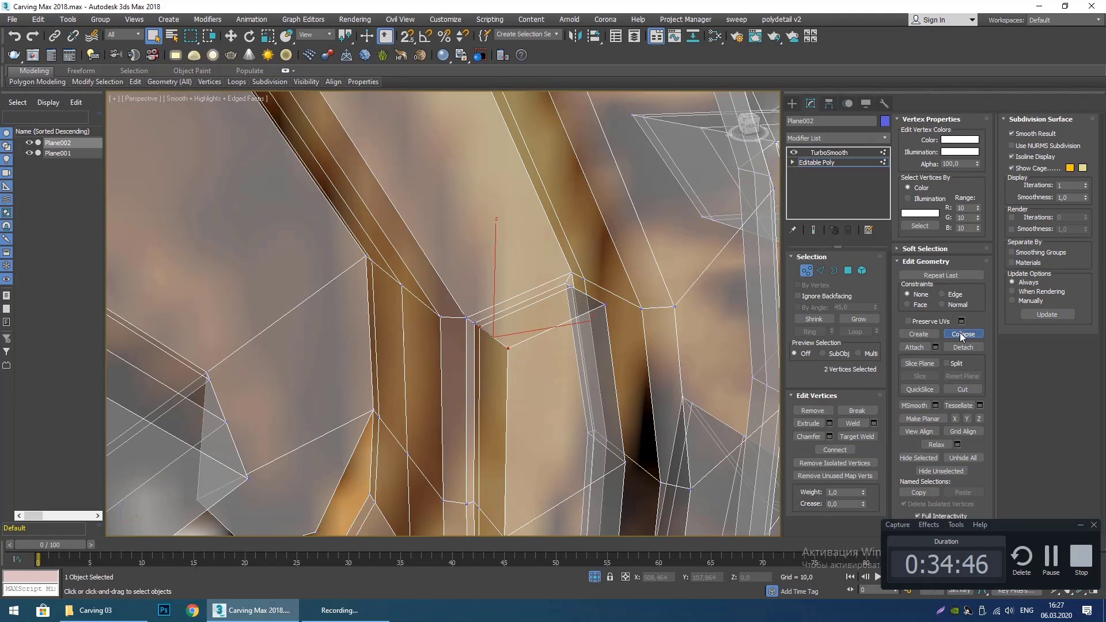
click(574, 285)
ctrl+click(603, 305)
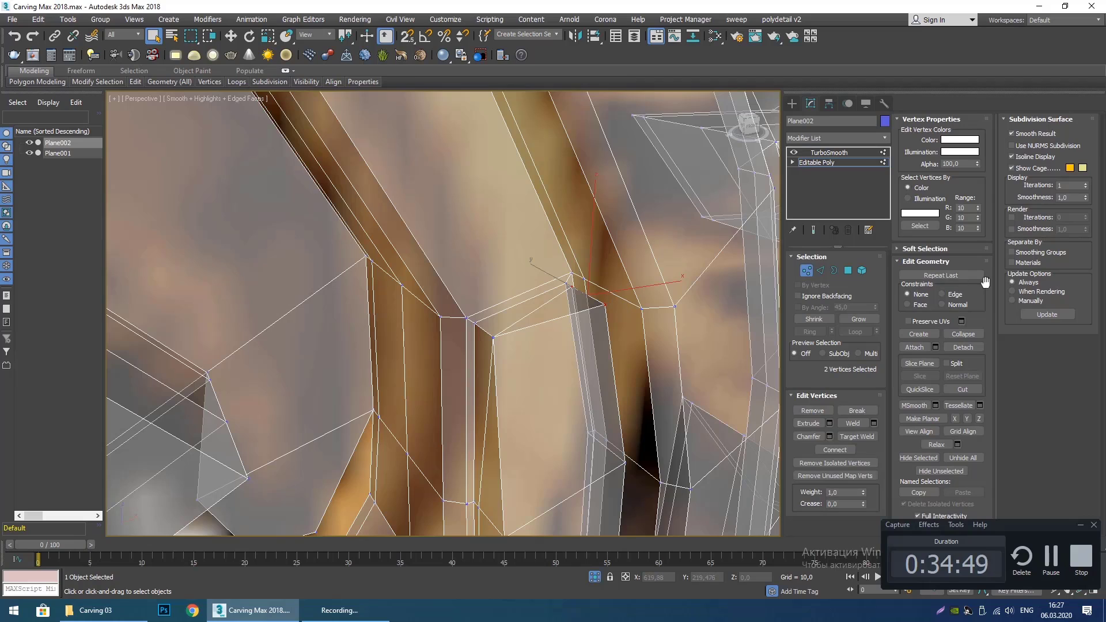
click(973, 334)
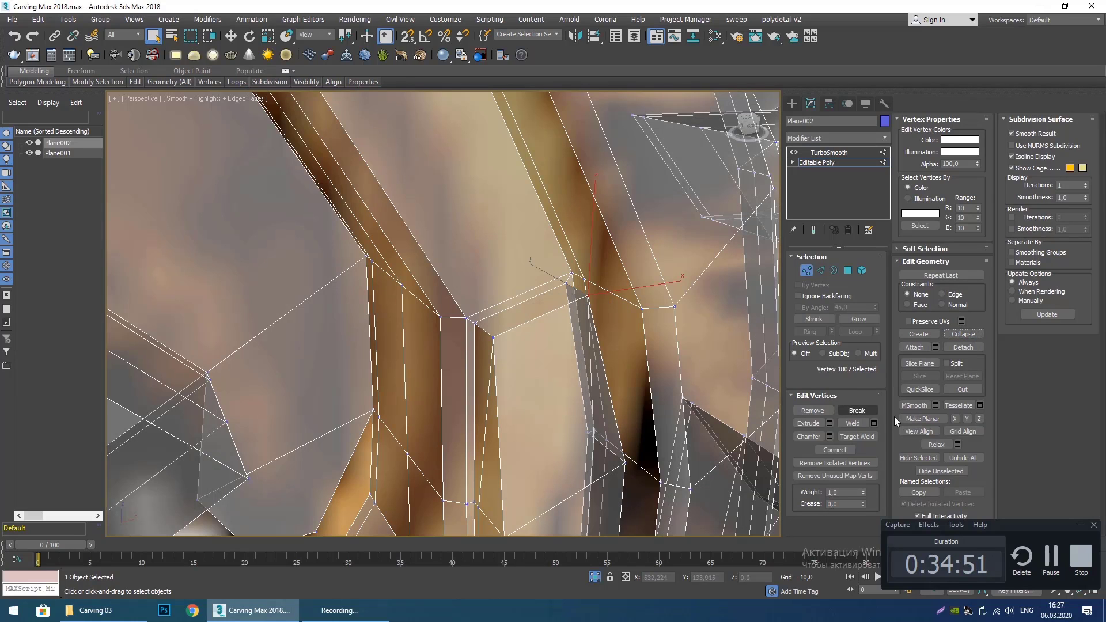
Target Weld the collapsed vertices at the strip's upper end onto the stem's existing corner vertices on both sides.
click(853, 437)
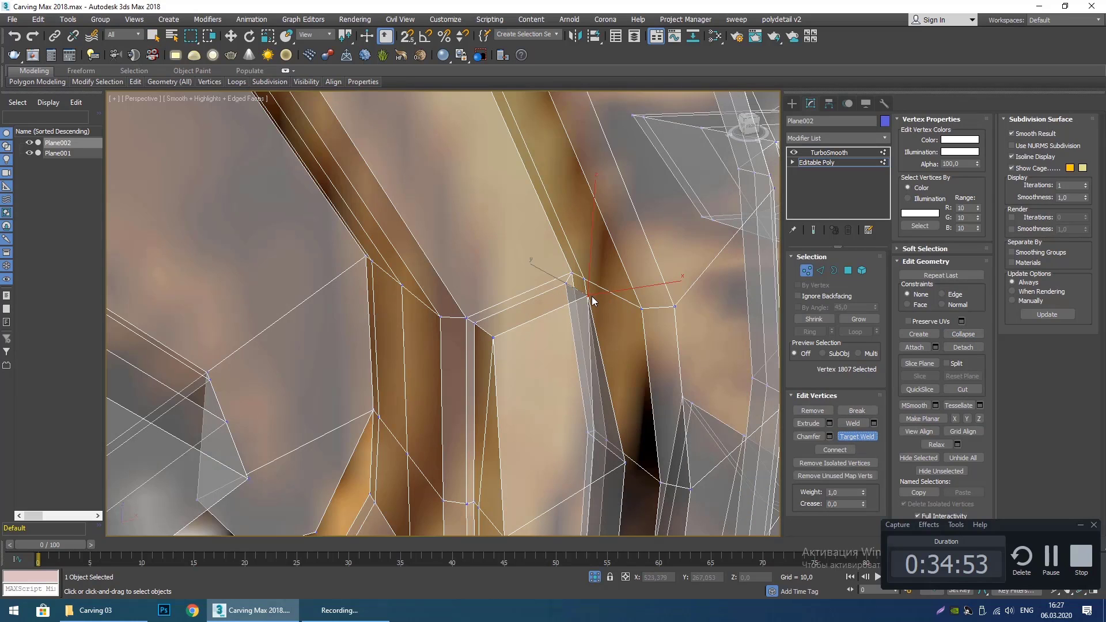
click(567, 284)
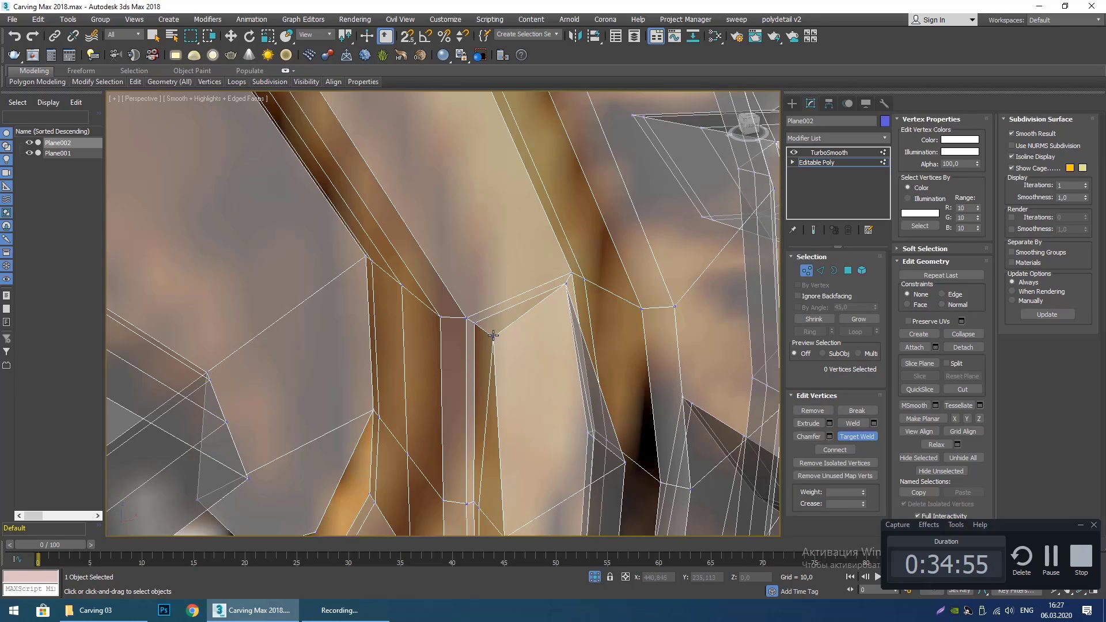
click(475, 322)
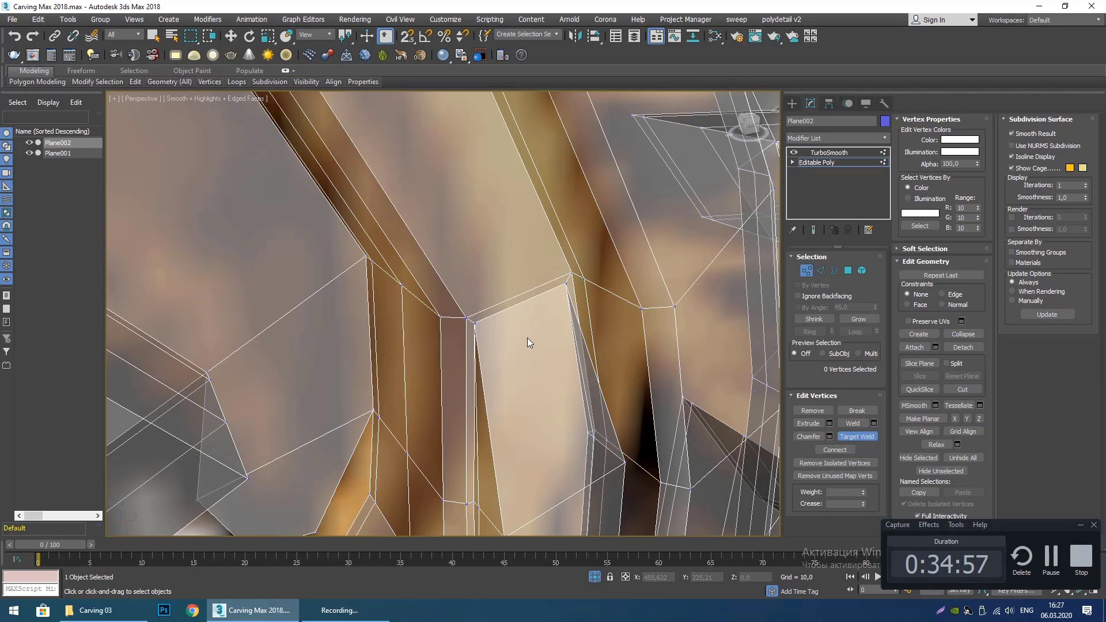
click(467, 317)
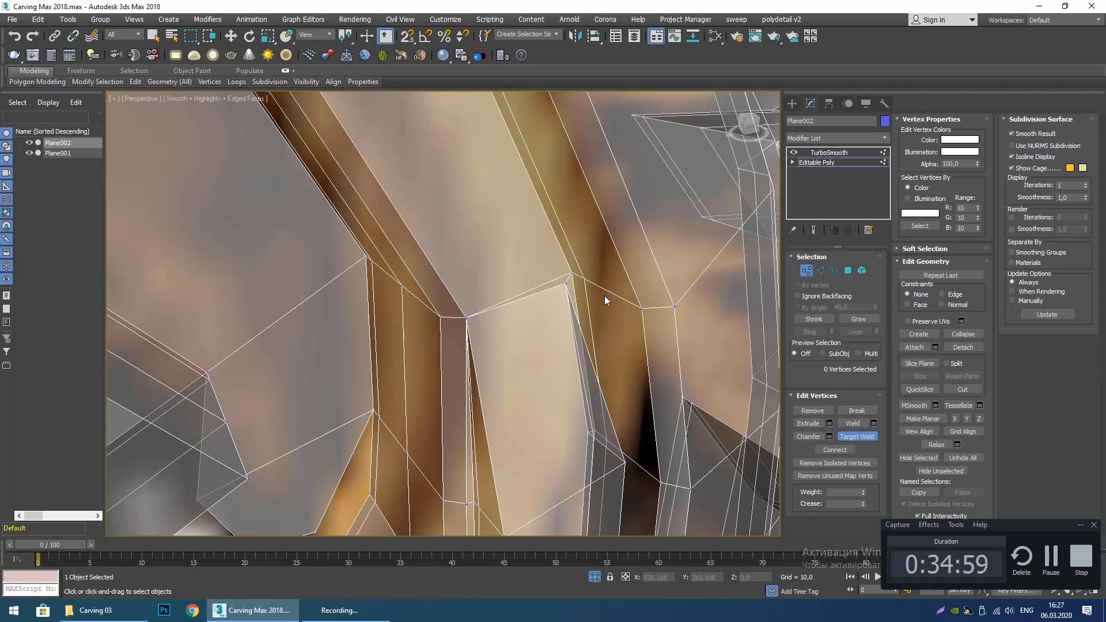
click(570, 272)
Inspect the welded end of the raised strip and select the first cross edge below it.
middle_drag(540, 348, 473, 339)
scroll(491, 319, down, 8)
scroll(467, 335, up, 4)
scroll(478, 288, down, 7)
scroll(484, 323, up, 2)
scroll(489, 312, up, 6)
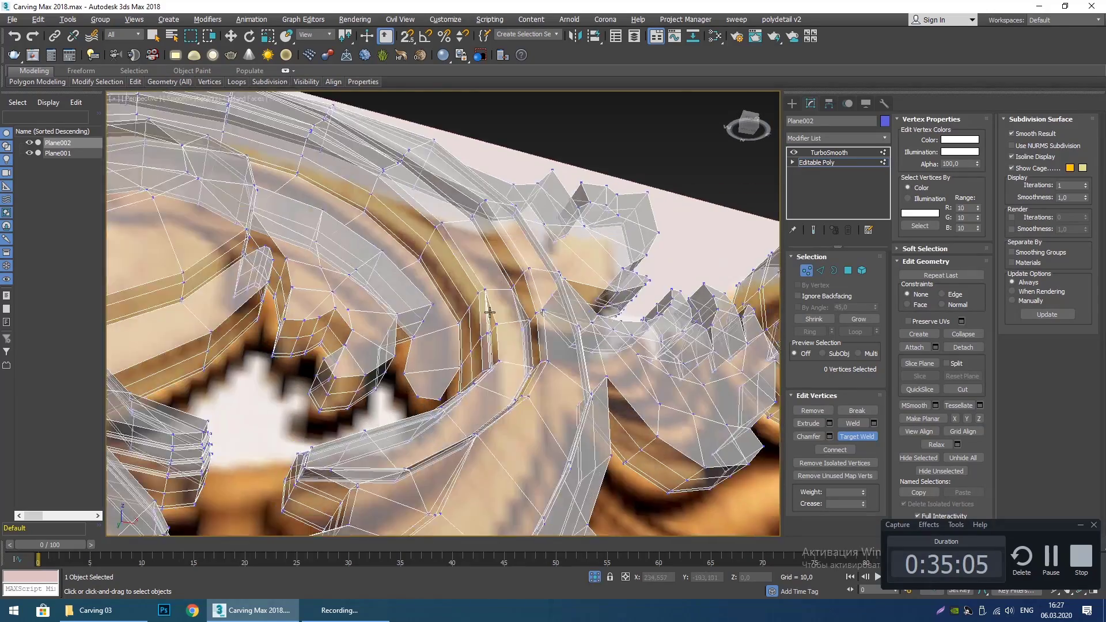
scroll(489, 312, up, 4)
scroll(564, 318, up, 3)
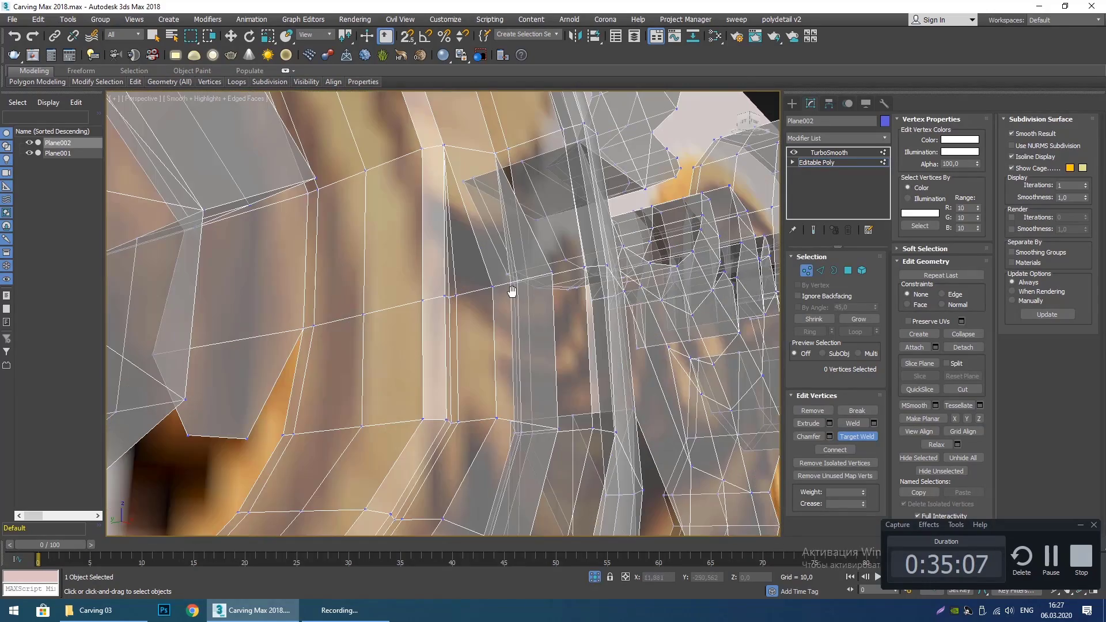
middle_drag(512, 291, 506, 310)
key(2)
click(502, 337)
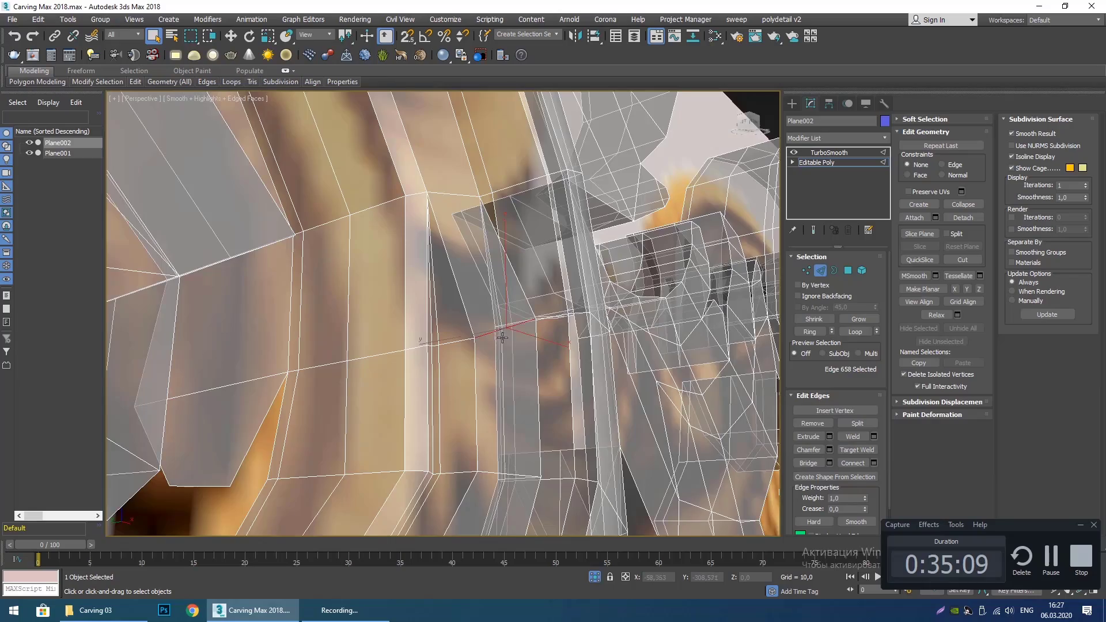
Check the mesh in wireframe, then turn off its see-through display to show the ornament solid.
scroll(505, 345, down, 6)
mouse_move(510, 364)
alt+middle_down()
mouse_move(485, 373)
mouse_move(515, 377)
mouse_move(513, 321)
alt+middle_up()
scroll(490, 374, up, 5)
scroll(514, 376, down, 4)
key(F3)
key(F3)
key(alt+x)
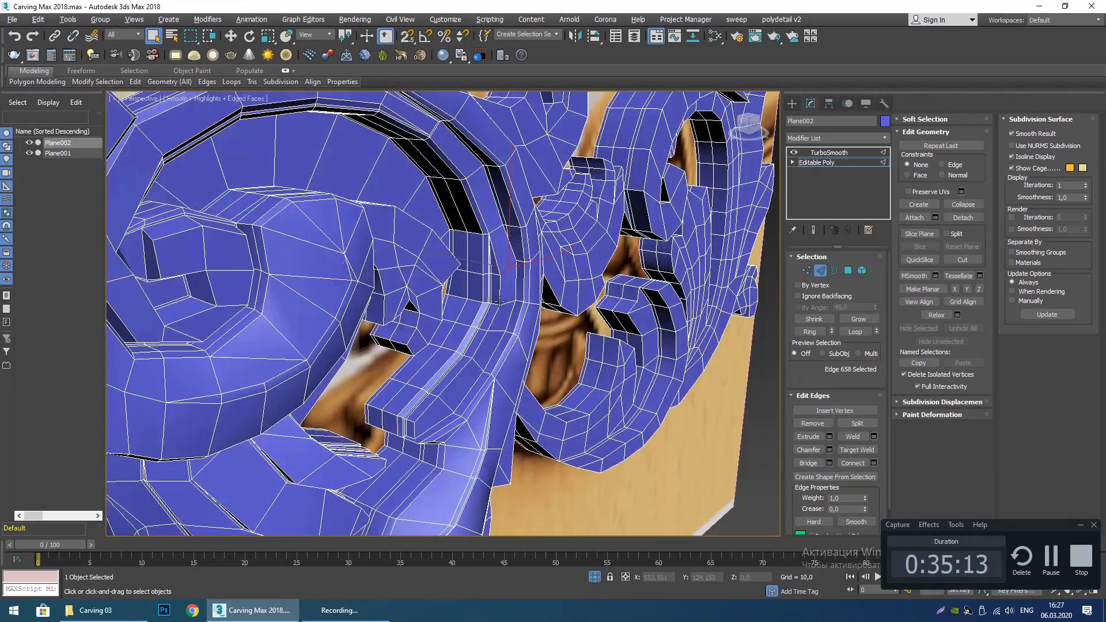
Move the cross edges nearest the raised strip's welded end back along the Y axis to taper the strip.
scroll(500, 293, up, 5)
key(w)
scroll(500, 292, down, 5)
scroll(504, 292, up, 3)
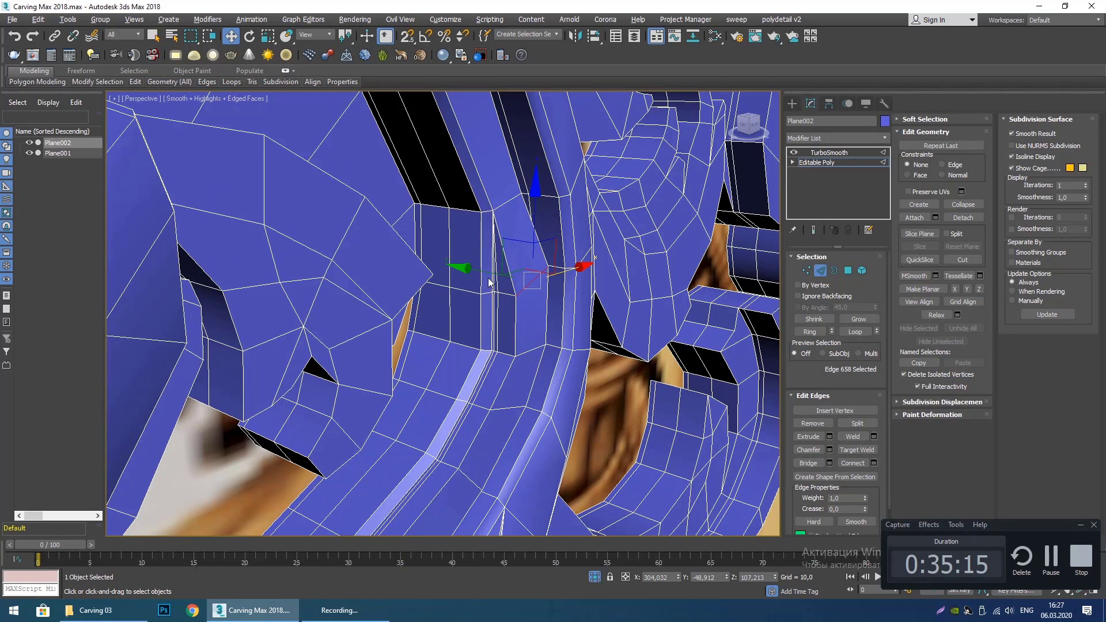
drag(488, 282, 476, 338)
click(522, 352)
middle_drag(512, 452, 512, 369)
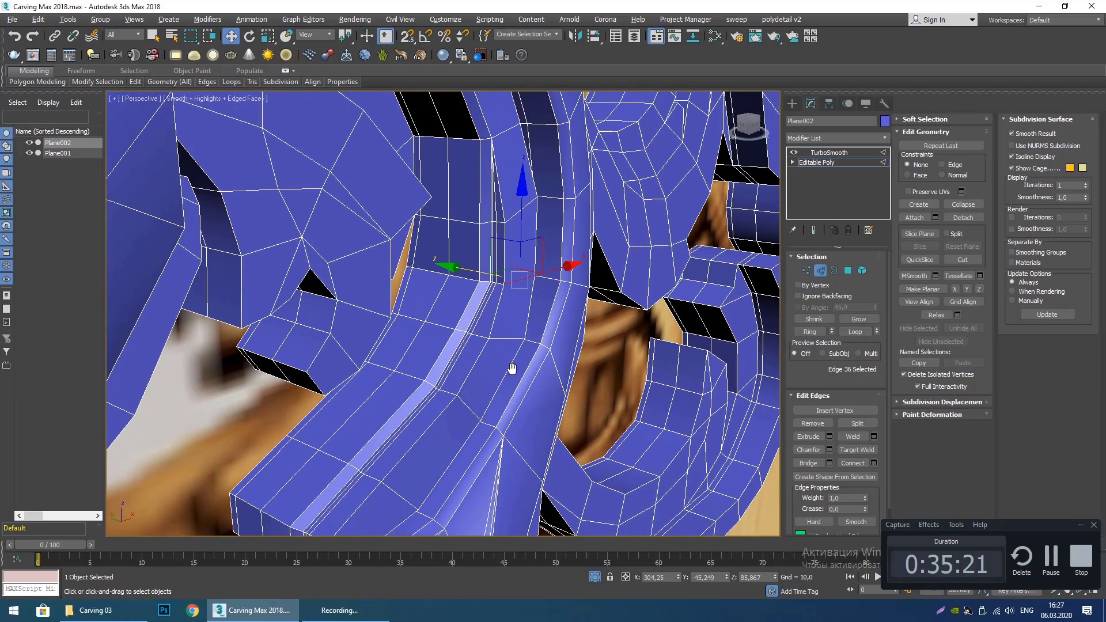
Fine-tune the Y positions of the two cross edges just below the raised strip's welded end.
click(504, 338)
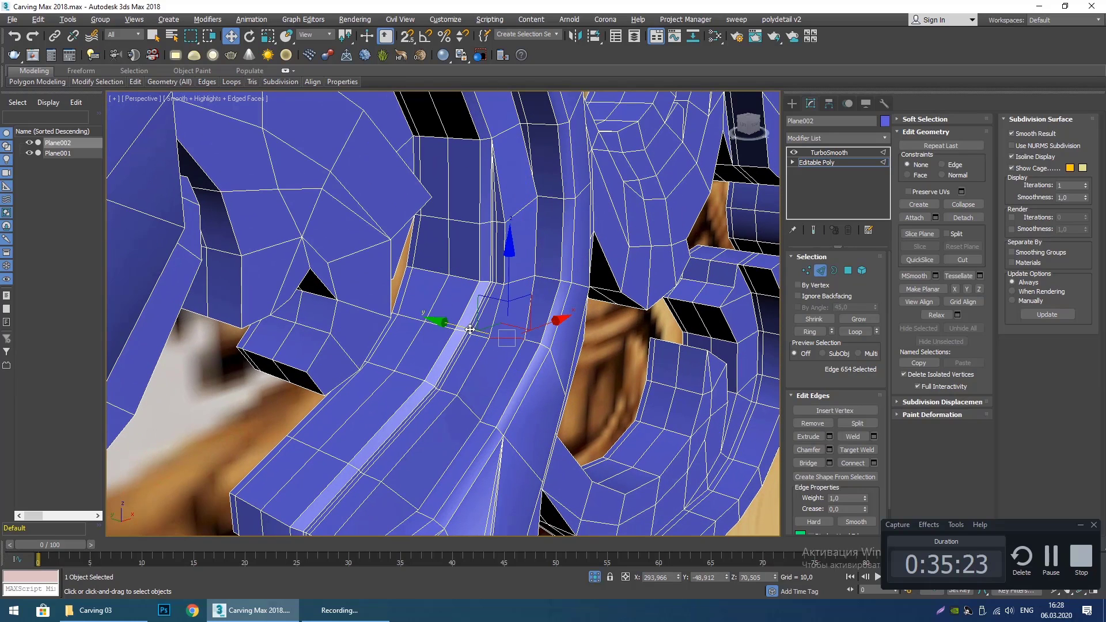
drag(469, 329, 473, 366)
click(437, 395)
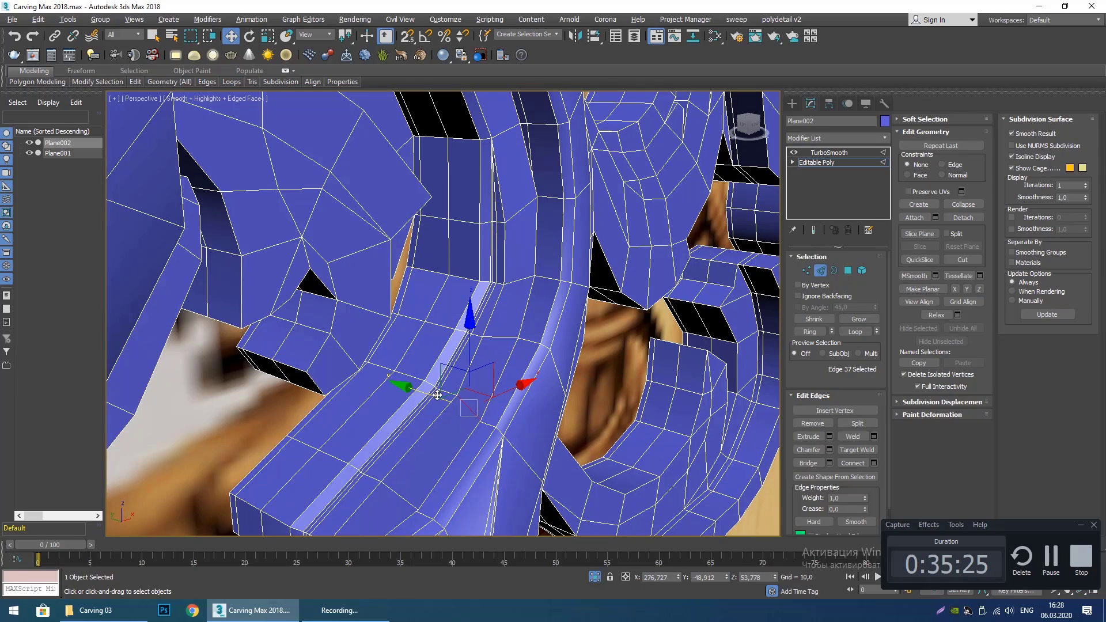
drag(429, 397, 426, 397)
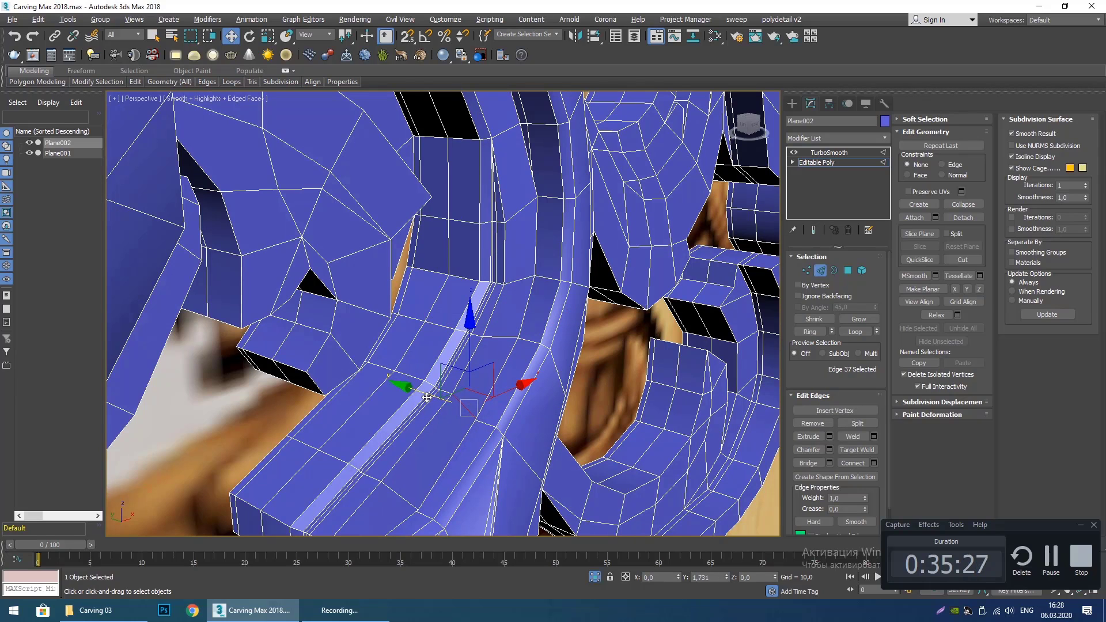
click(498, 338)
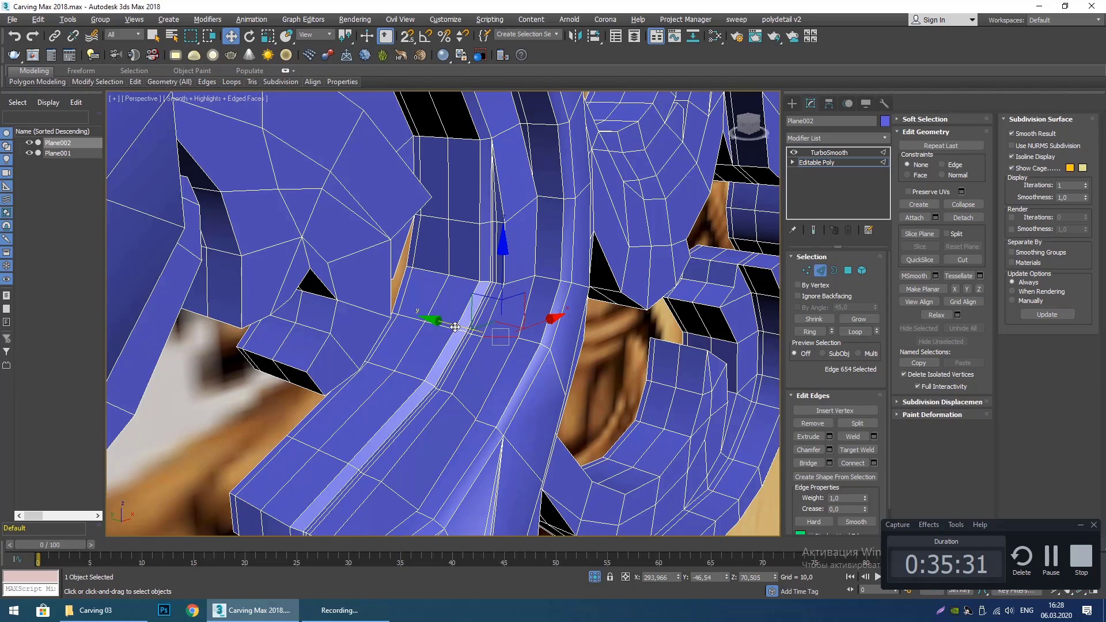
drag(454, 327, 461, 328)
Move the cross edge near the strip's lower end and the one above it further back along the Y axis.
middle_drag(439, 501, 508, 376)
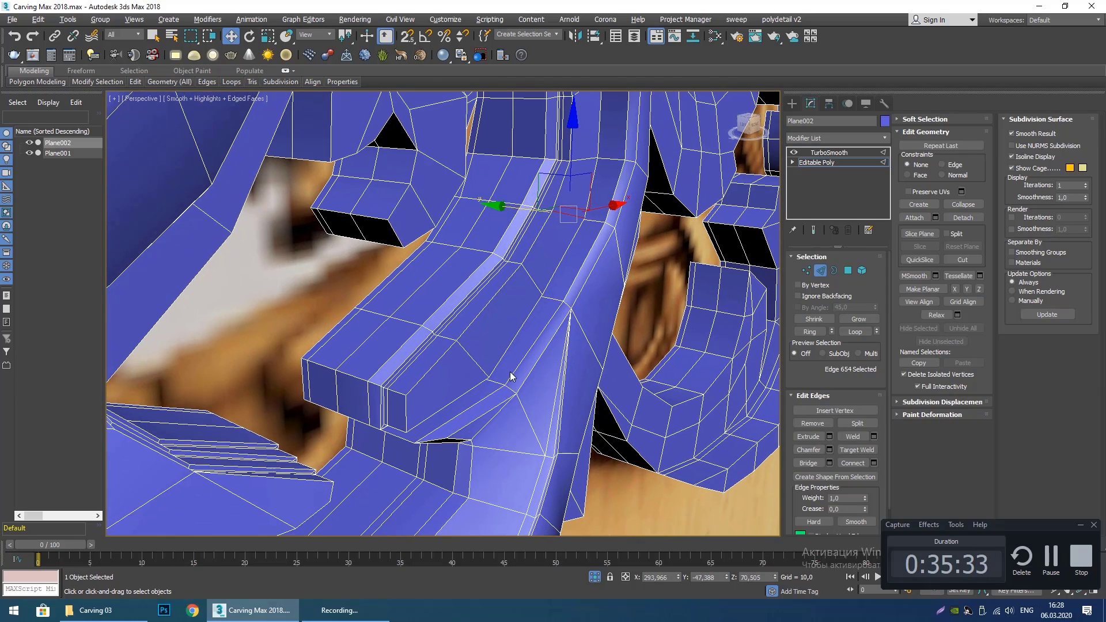
click(461, 351)
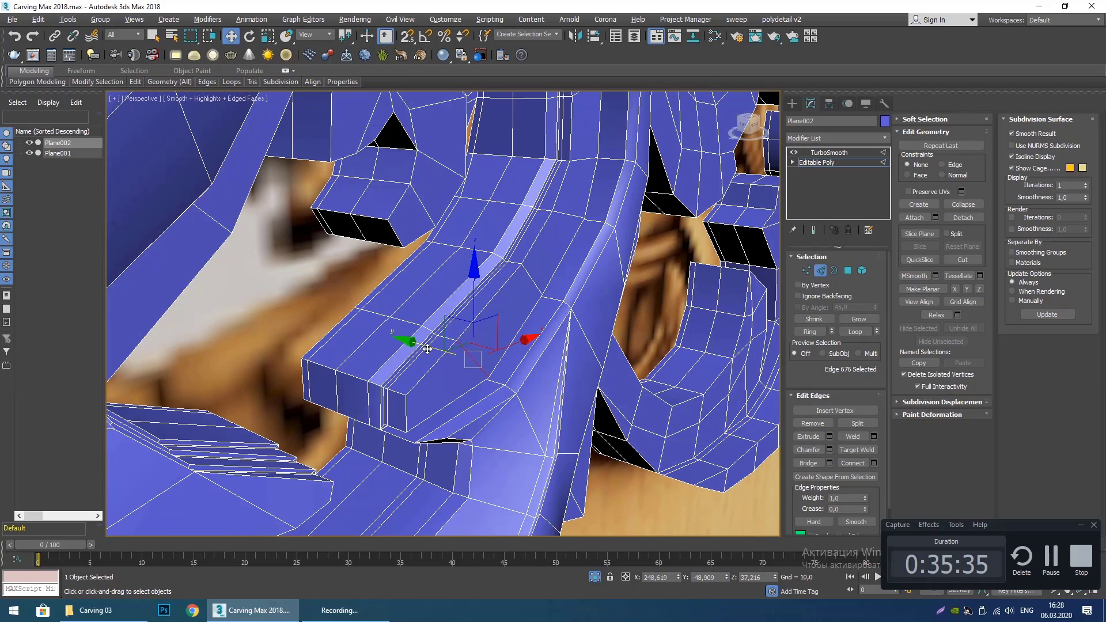
drag(427, 349, 439, 349)
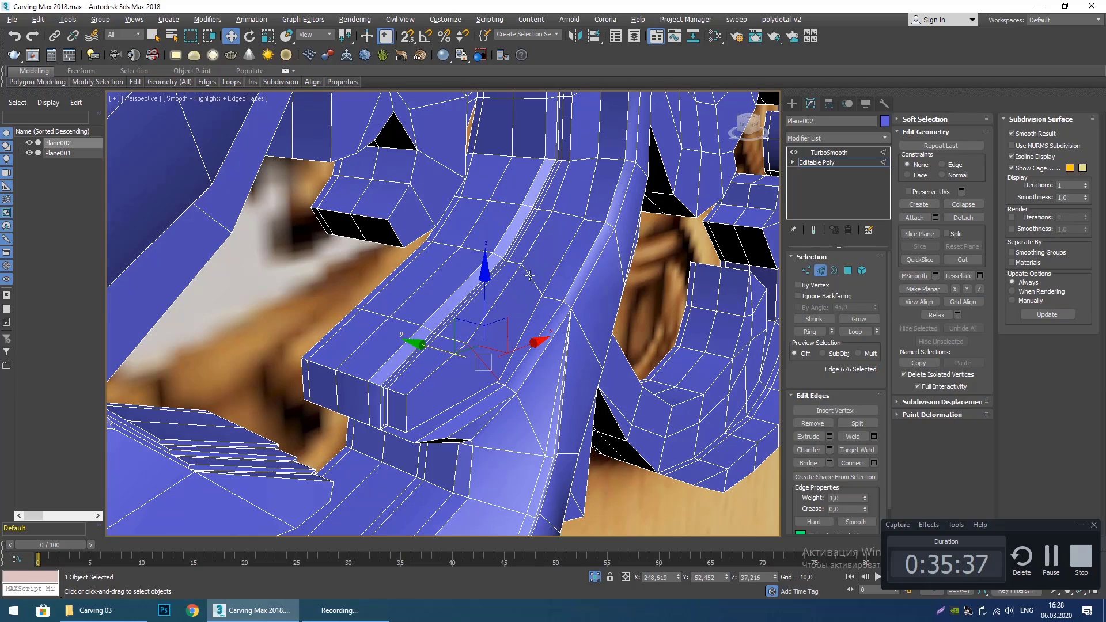
click(501, 283)
drag(489, 275, 496, 277)
Even out the strip's taper by adjusting the upper cross edges along the Y axis, including the one at the welded end.
scroll(569, 297, down, 4)
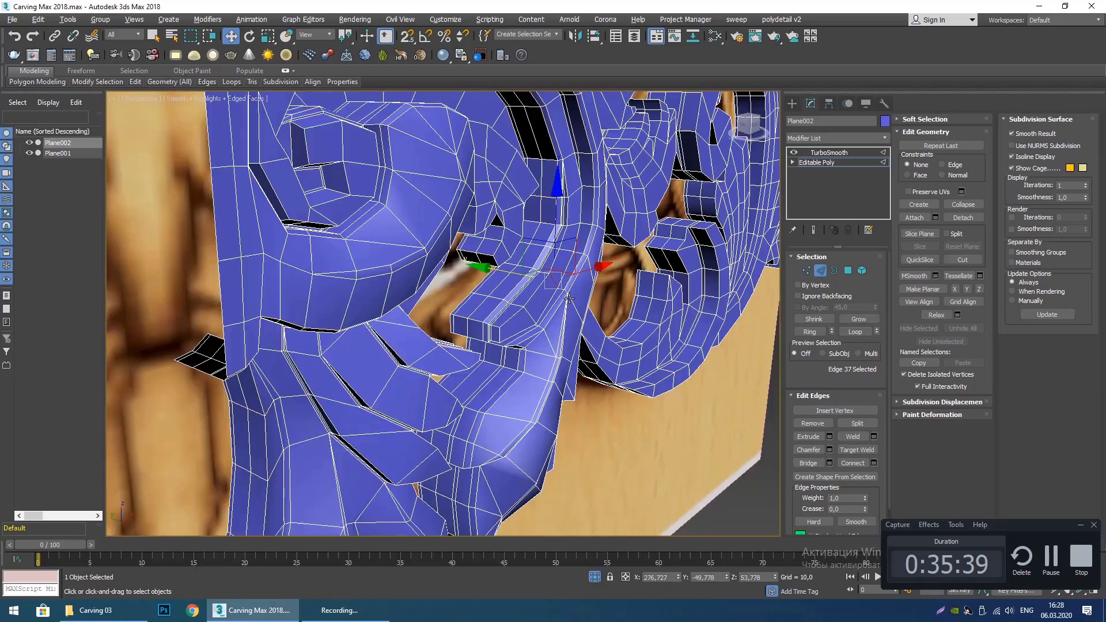
alt+middle_drag(569, 312, 537, 346)
scroll(606, 310, up, 3)
scroll(537, 346, up, 3)
drag(521, 338, 518, 339)
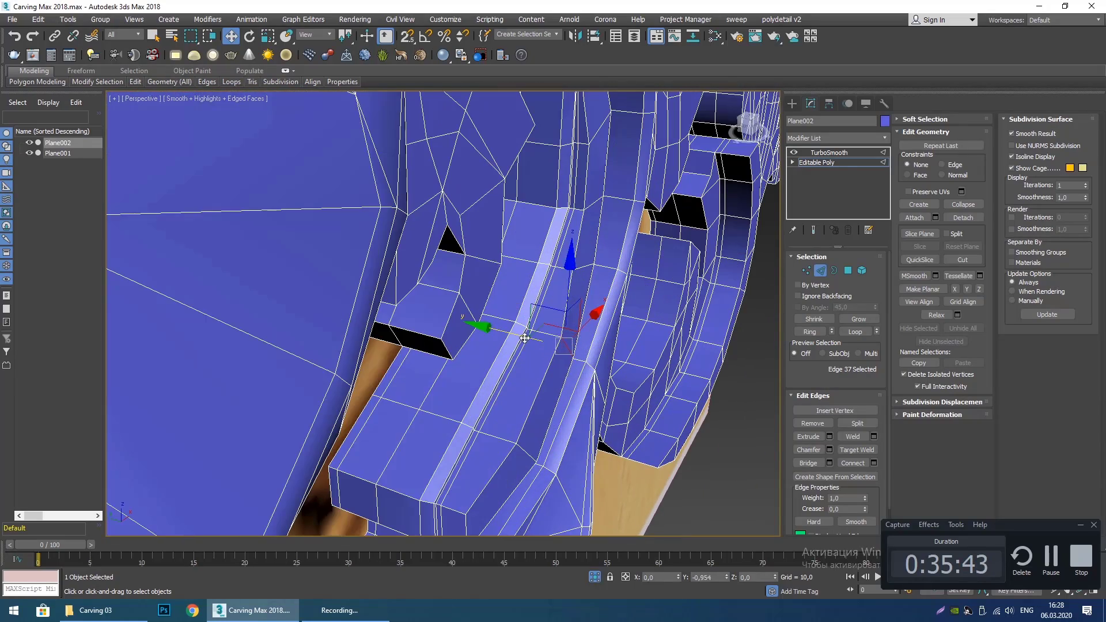
alt+middle_drag(555, 320, 563, 290)
click(539, 297)
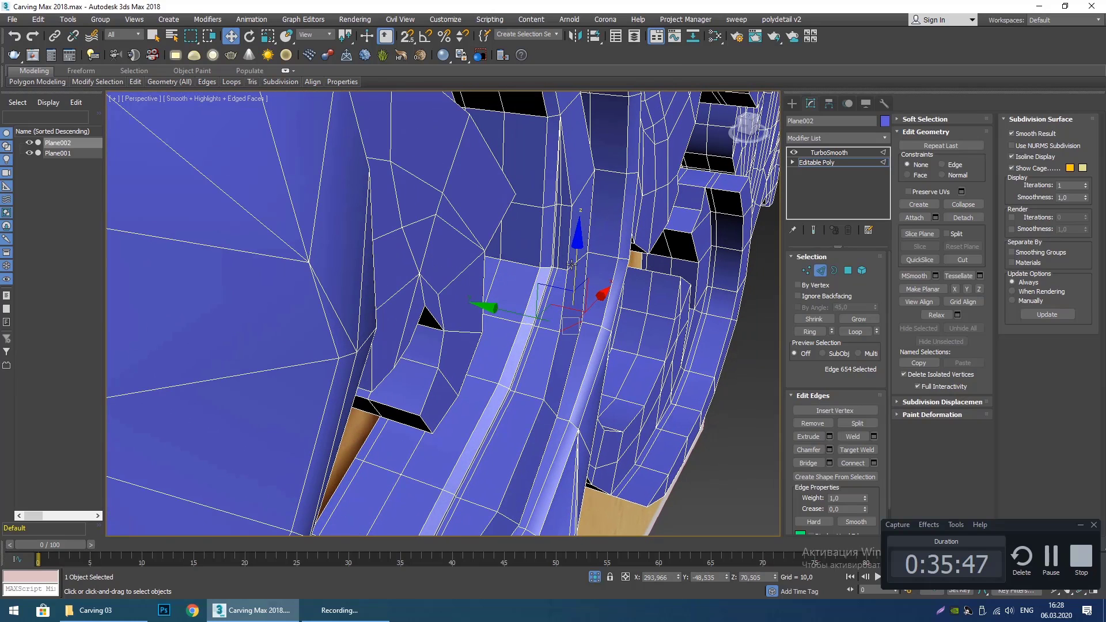
click(565, 272)
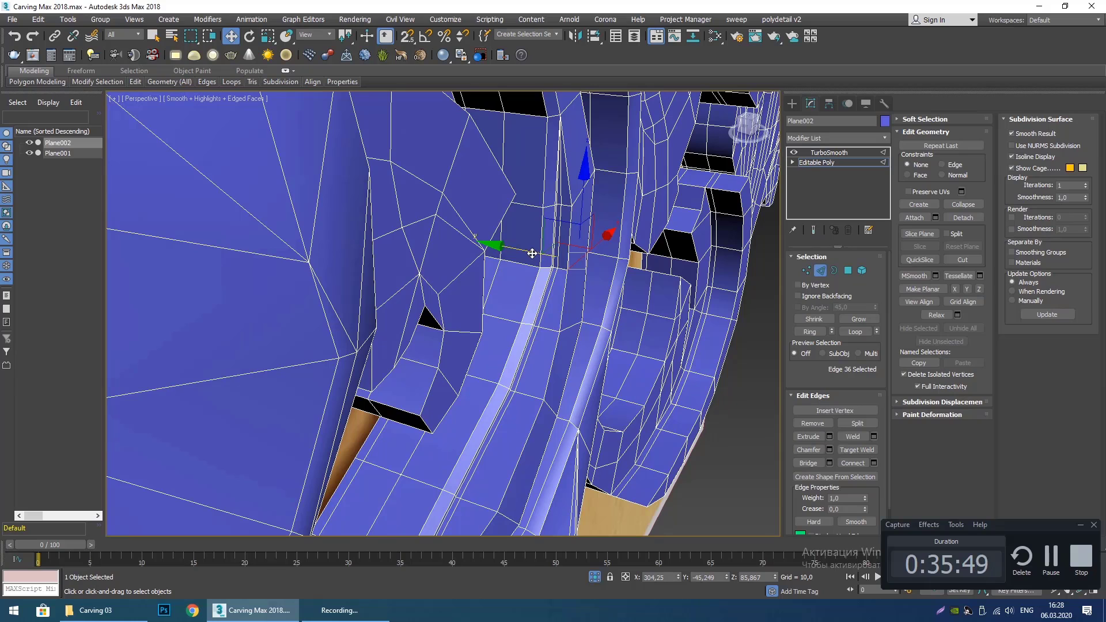
drag(532, 253, 543, 253)
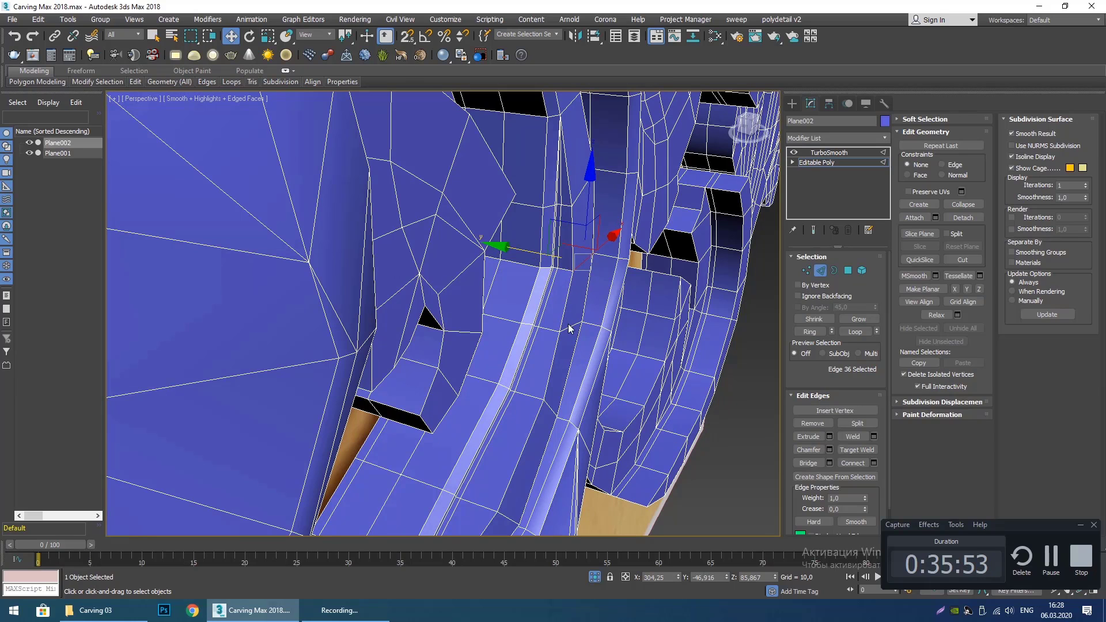
Examine the smoothed ornament without edge lines around the raised strip, in perspective and from the front.
alt+middle_drag(568, 328, 550, 361)
click(791, 104)
key(F4)
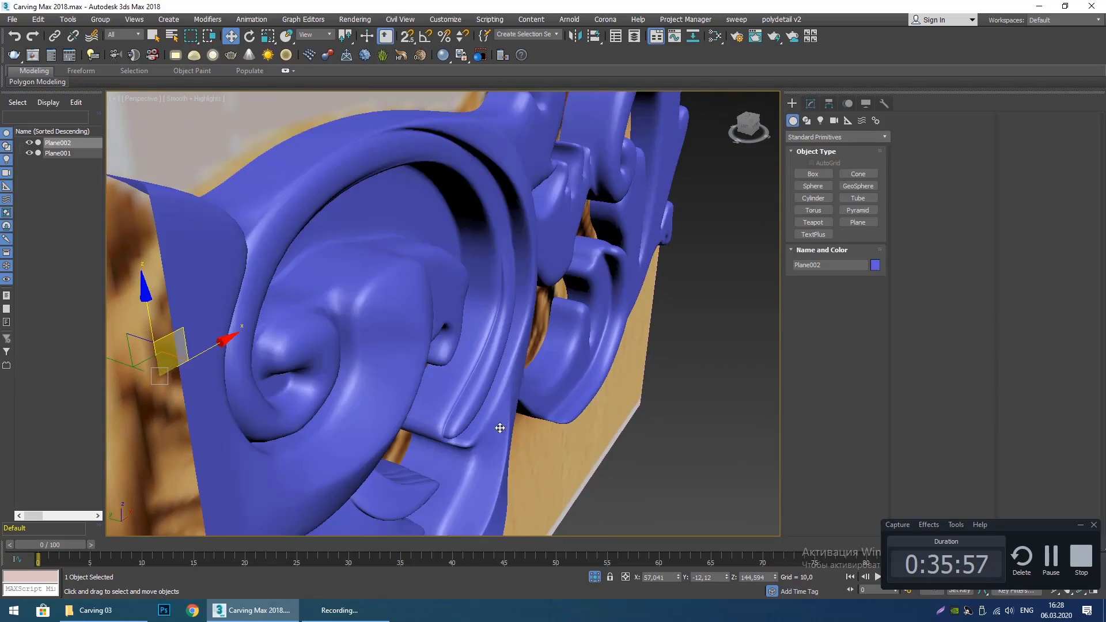
scroll(457, 395, up, 5)
middle_drag(468, 365, 555, 389)
scroll(515, 406, up, 3)
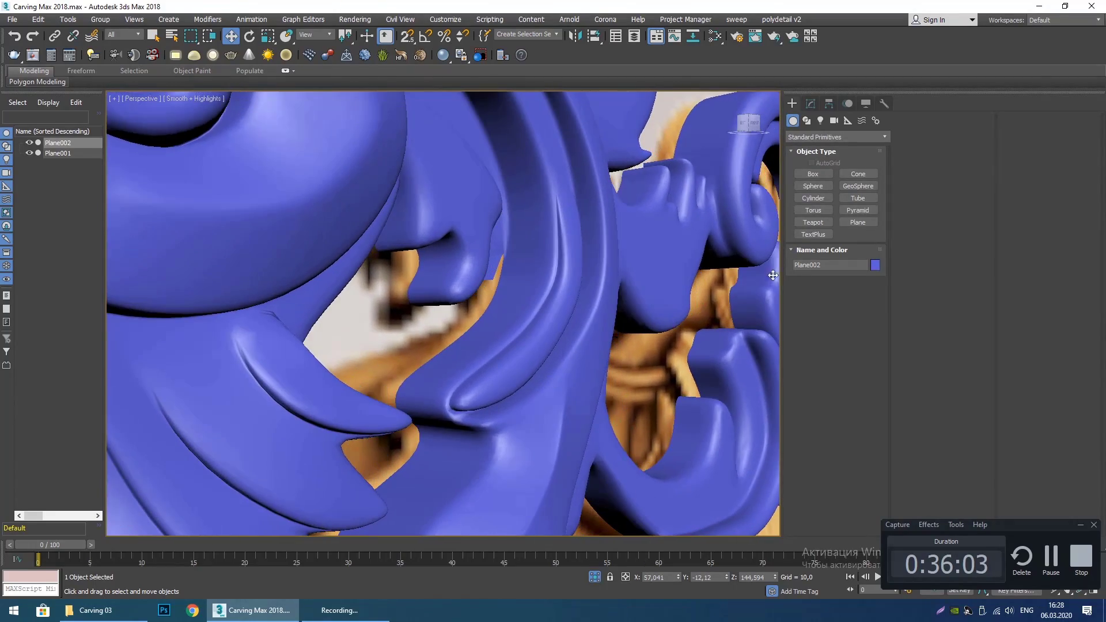
click(810, 103)
key(f)
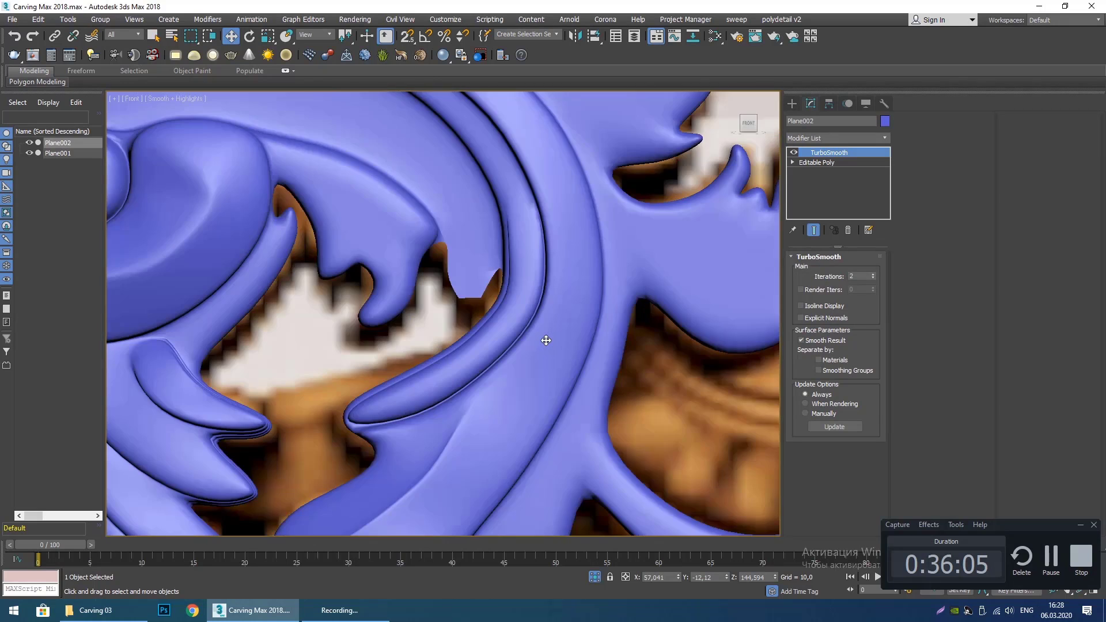
key(z)
scroll(396, 333, up, 5)
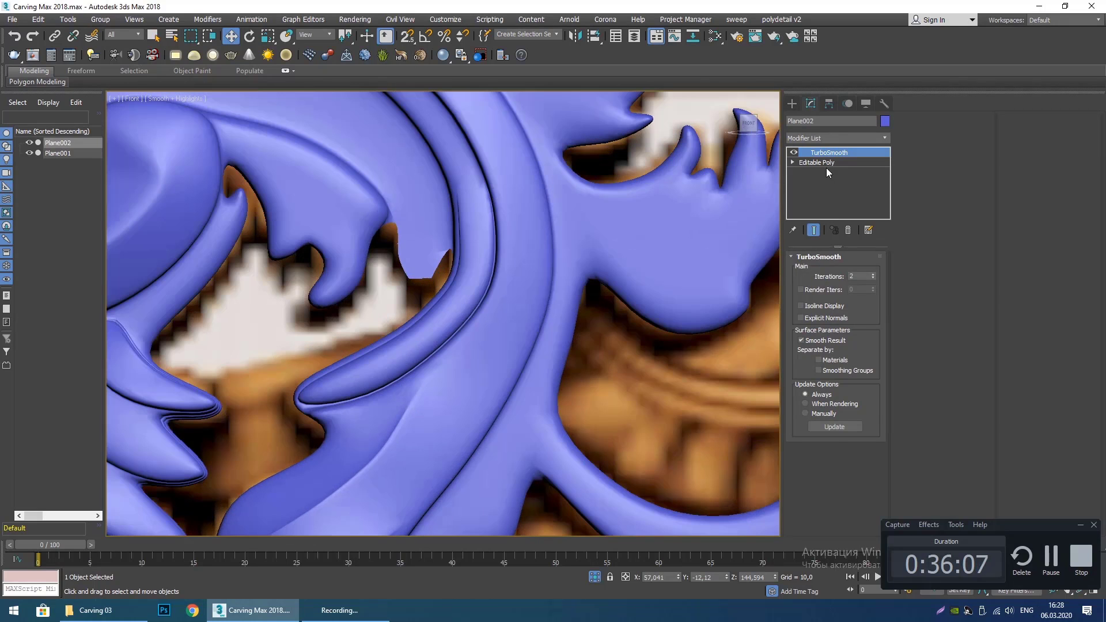
In the front wireframe view of the Editable Poly cage, reposition vertex groups along the stem's inner edge to even out its curve.
click(826, 165)
scroll(416, 363, up, 2)
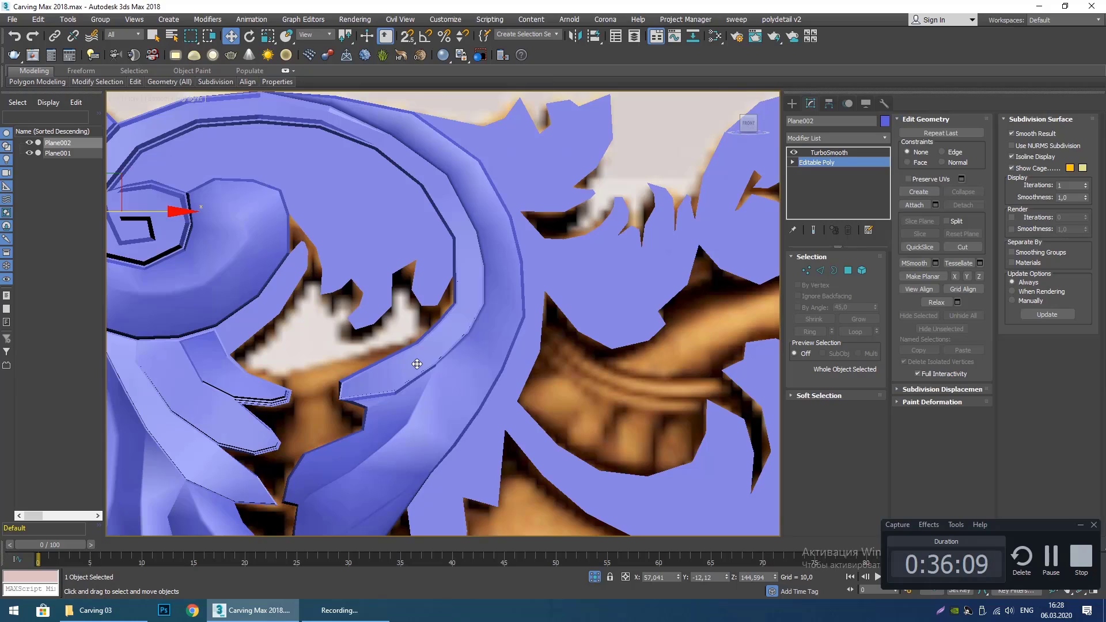
scroll(420, 366, down, 1)
key(F3)
scroll(414, 353, up, 3)
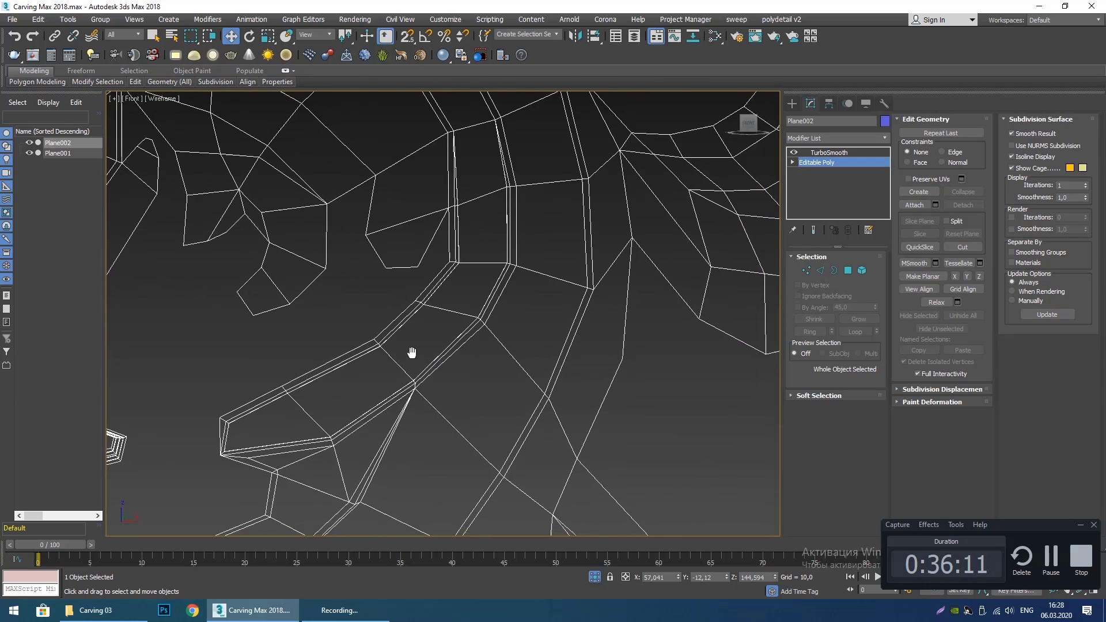
key(1)
key(z)
scroll(397, 374, up, 5)
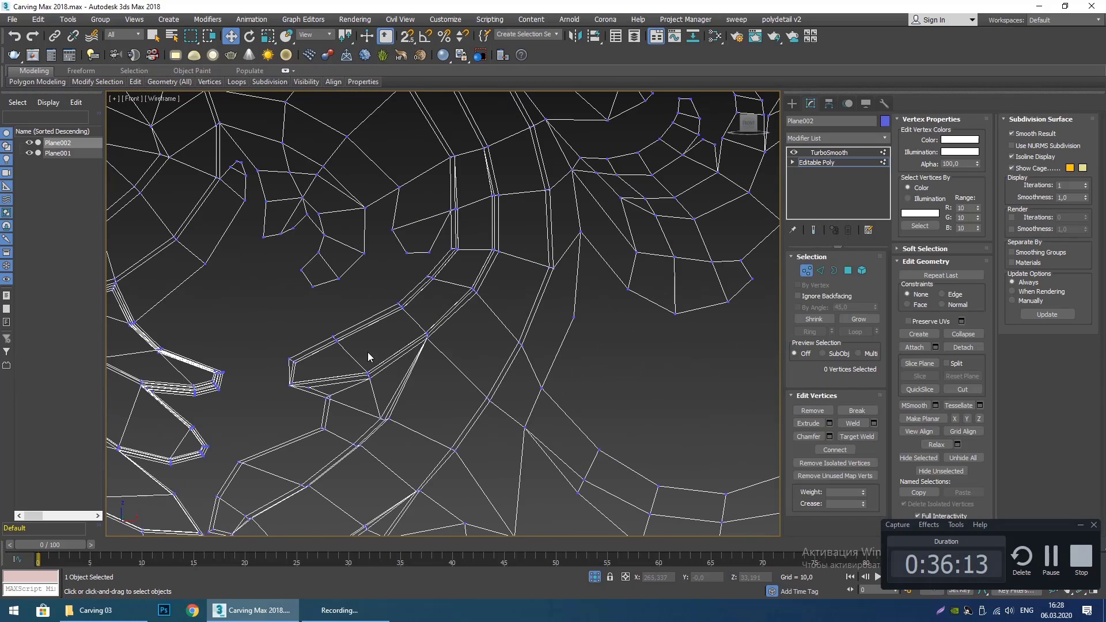
drag(365, 341, 365, 341)
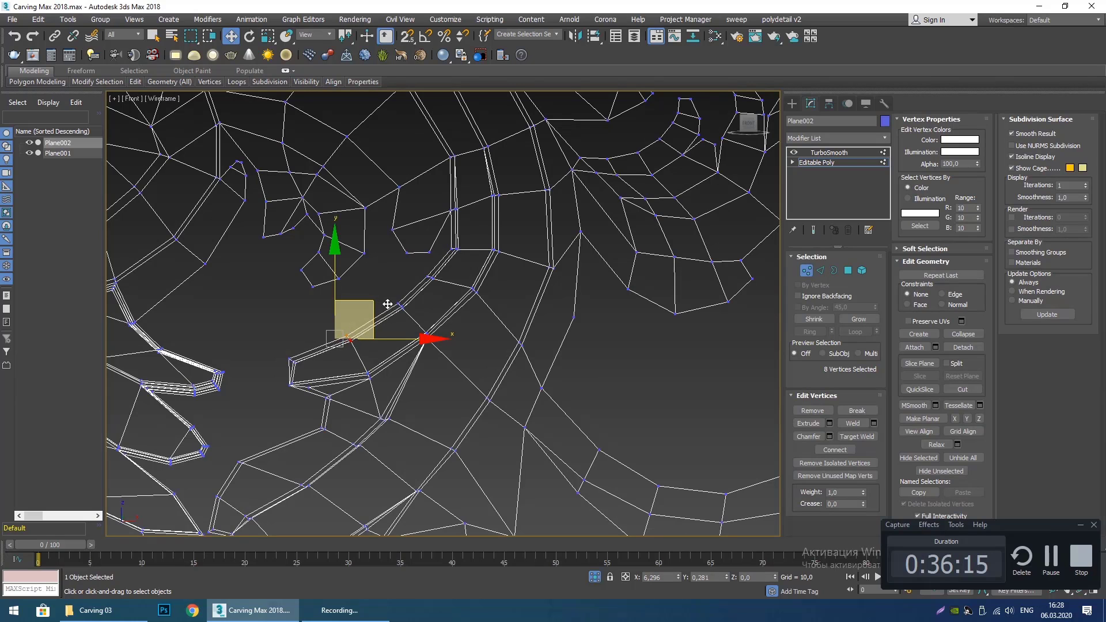
drag(390, 296, 419, 305)
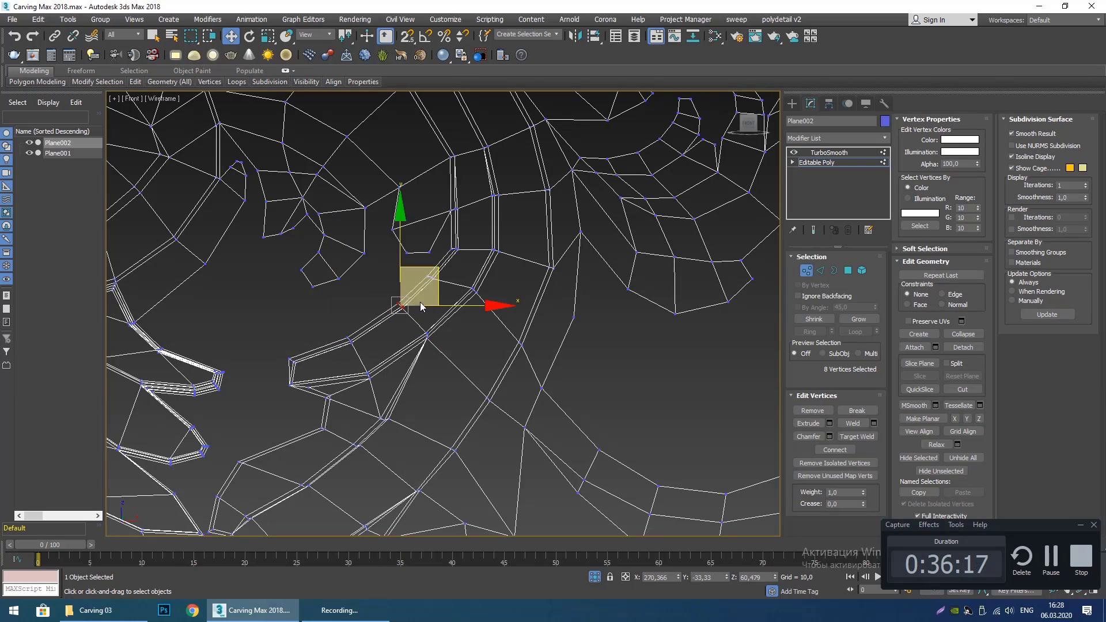
drag(452, 269, 479, 241)
Nudge the vertex groups on both sides of the stem's bend to round its outline, checking those toward the lower tip.
click(482, 306)
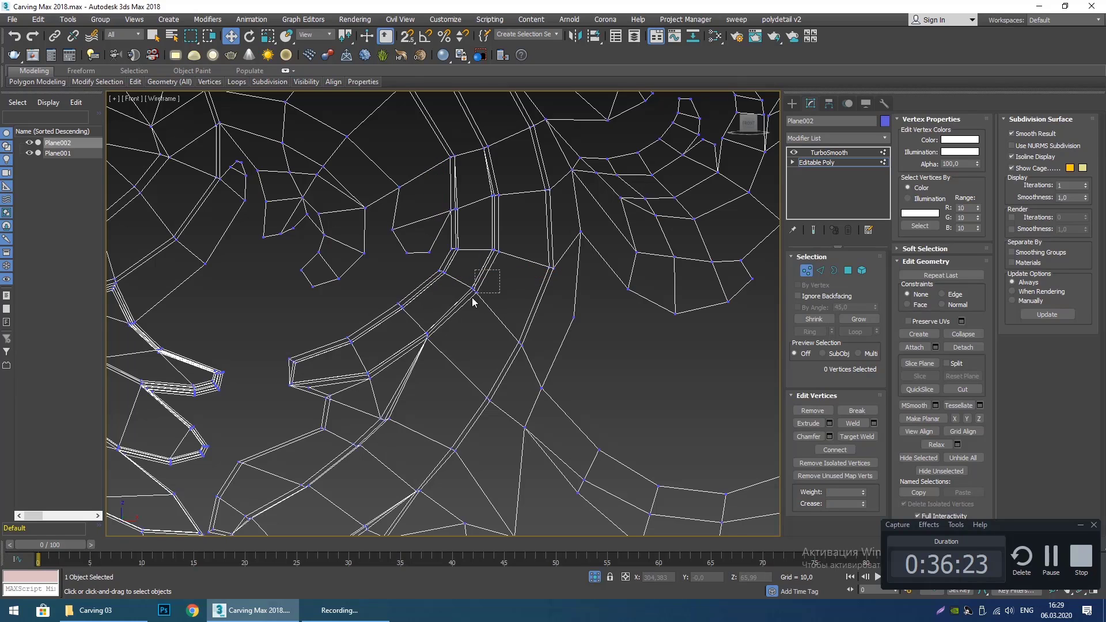
drag(472, 297, 470, 296)
click(469, 309)
drag(471, 258, 471, 258)
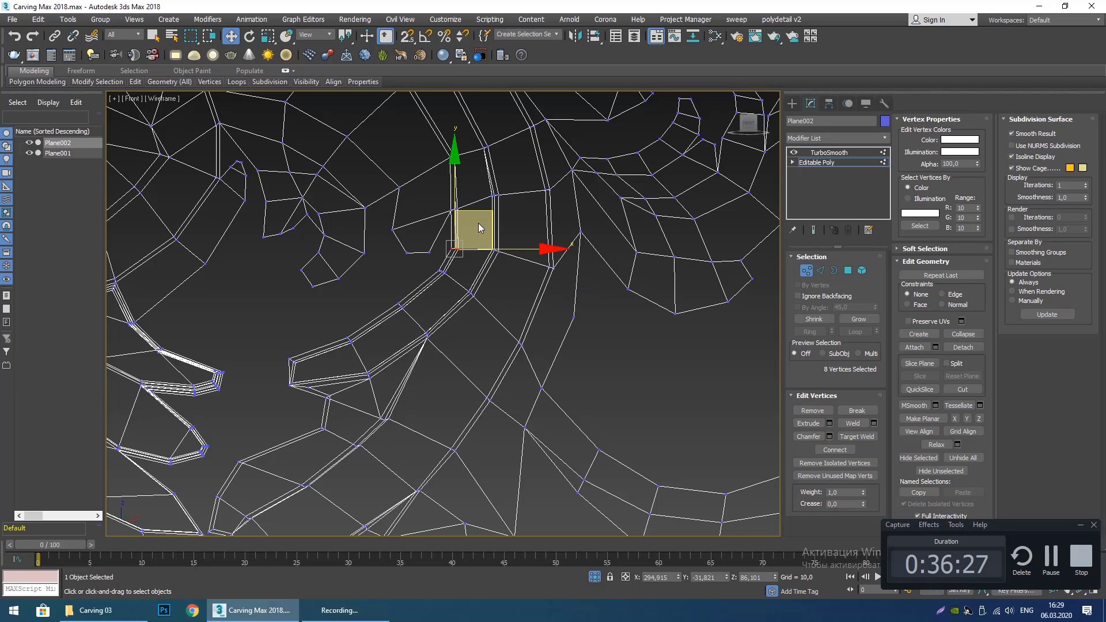
drag(487, 212, 488, 205)
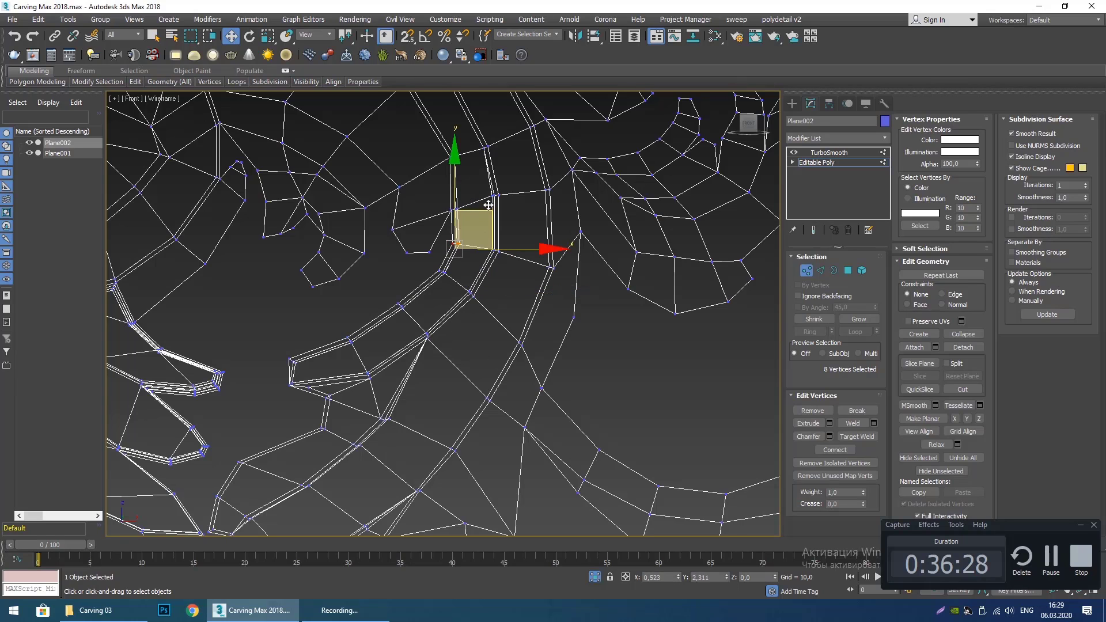
click(501, 290)
drag(419, 332, 418, 333)
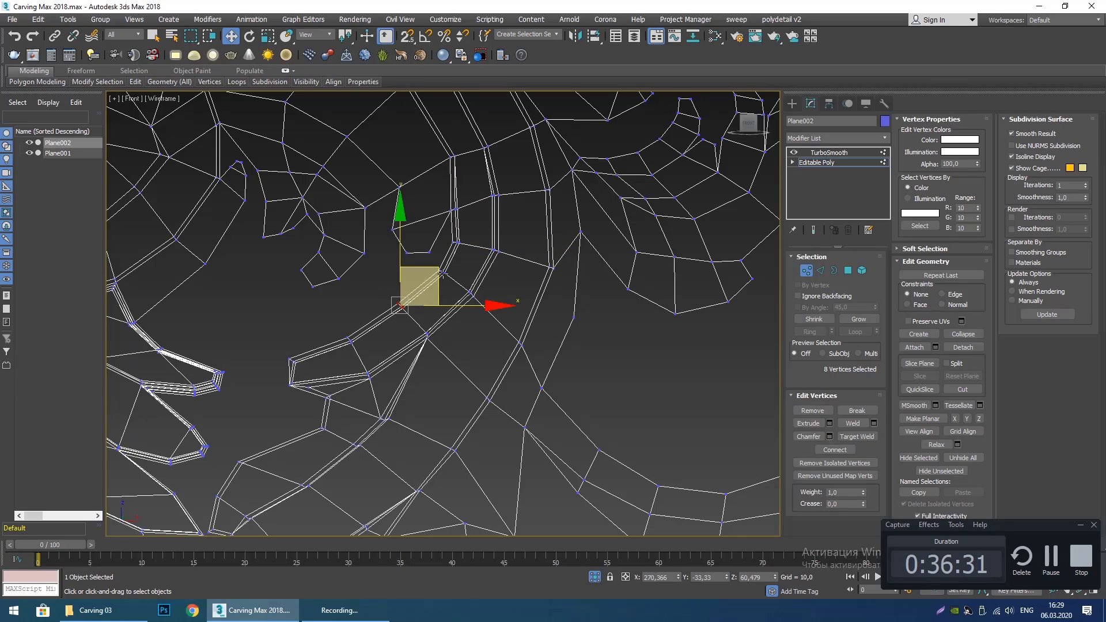
click(390, 346)
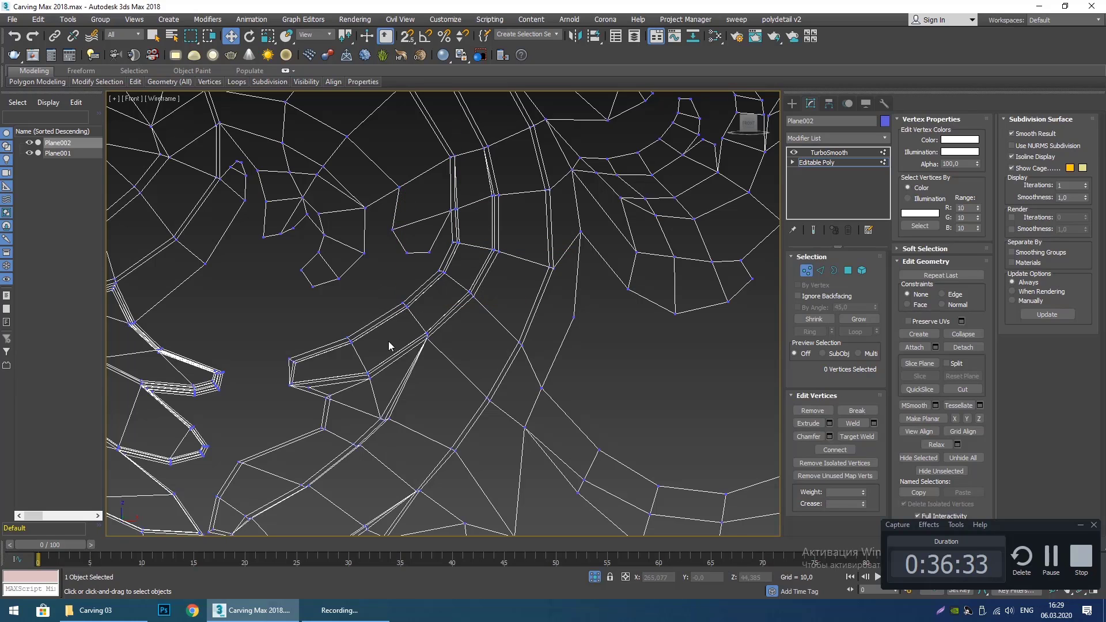
drag(340, 326, 389, 305)
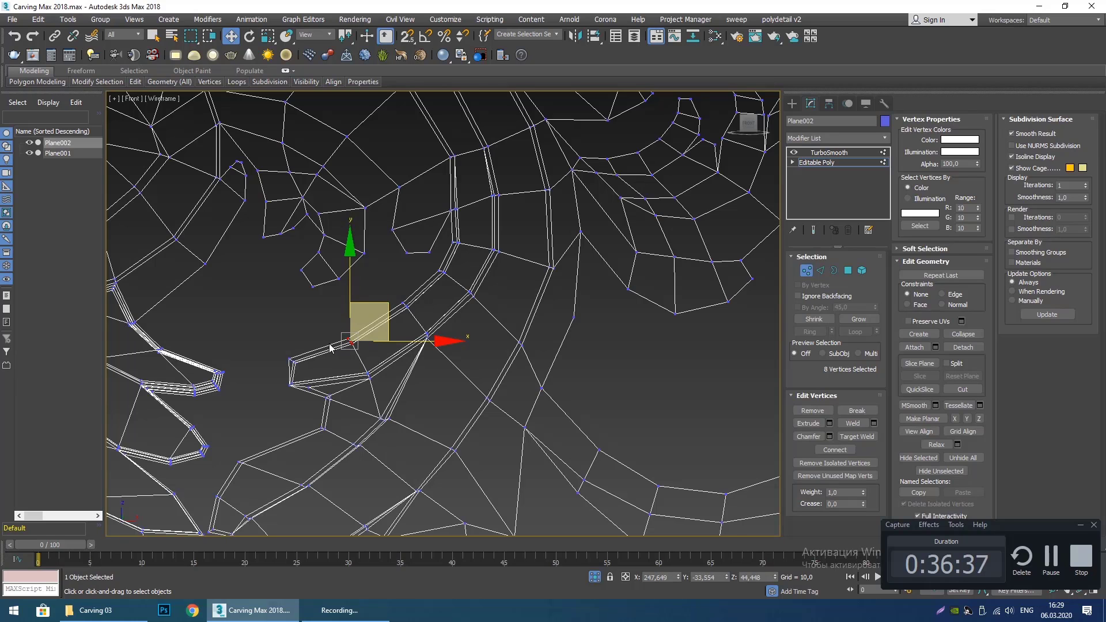
drag(330, 348, 292, 362)
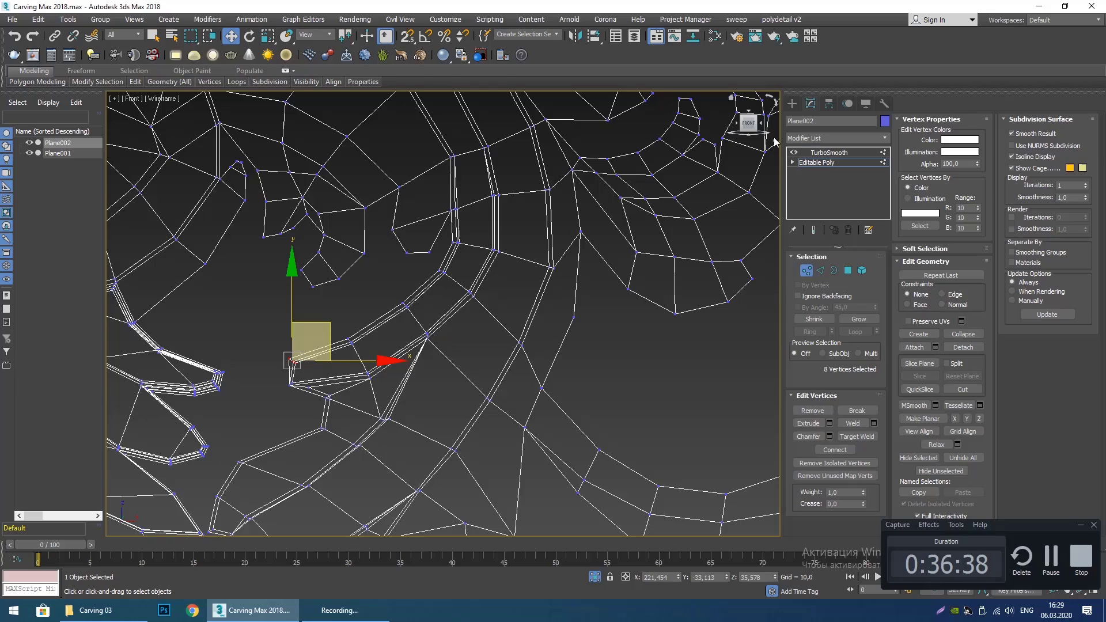
Examine the shaded, smoothed stem and raised strip from the front and at an angle.
click(792, 103)
key(F3)
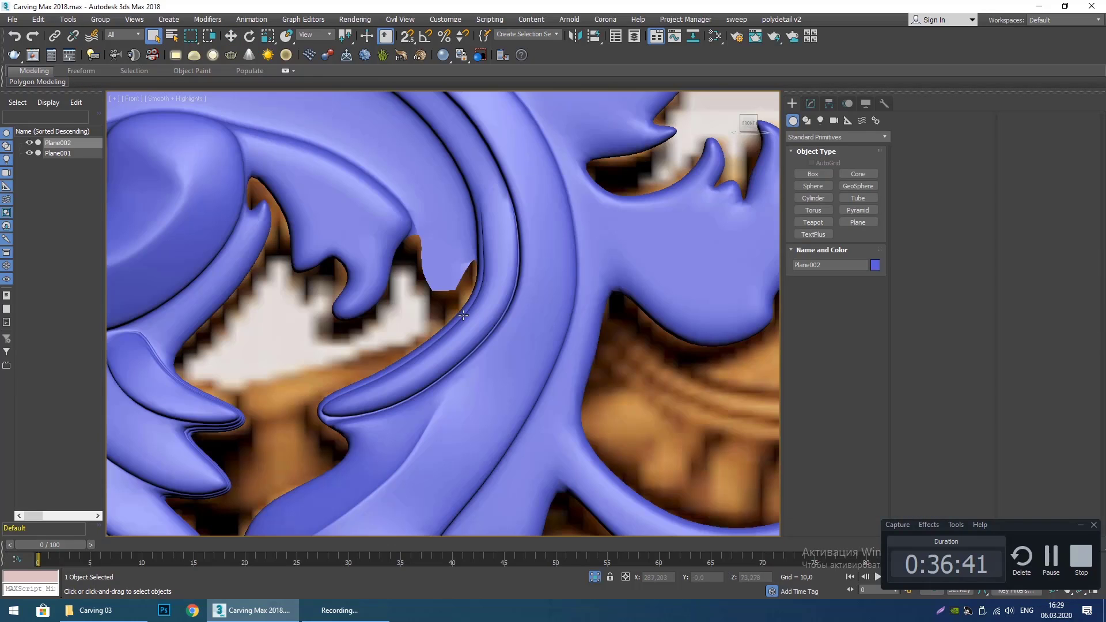
scroll(461, 322, down, 2)
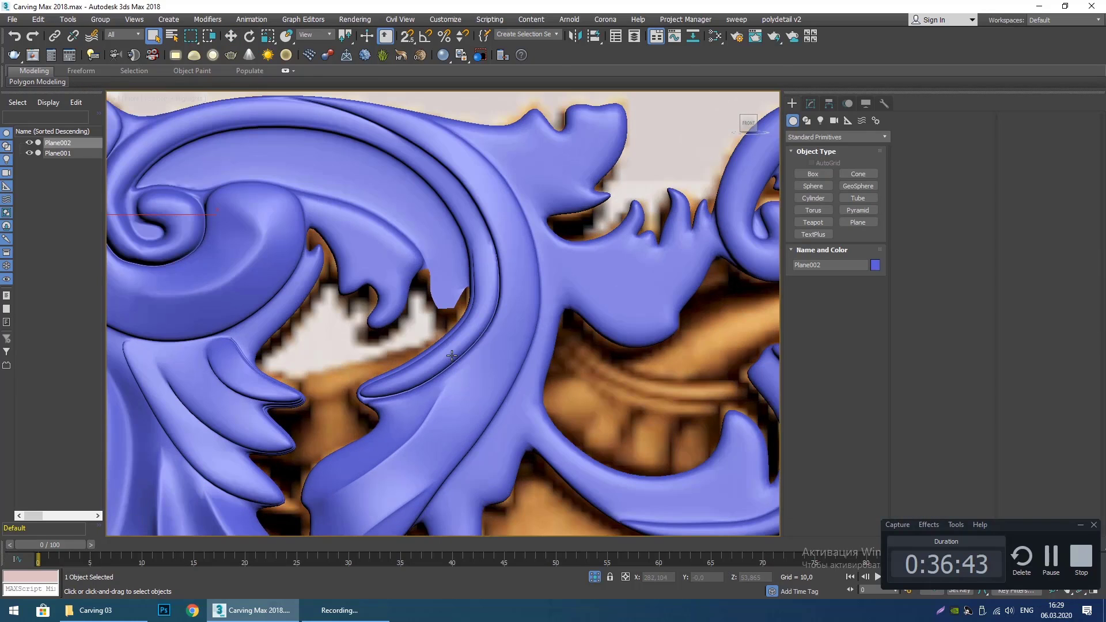
middle_drag(452, 355, 467, 380)
scroll(498, 351, down, 3)
alt+middle_drag(513, 340, 576, 259)
scroll(513, 332, up, 3)
scroll(533, 337, up, 2)
scroll(566, 286, up, 2)
Bevel the six-polygon band along the stem of the Editable Poly cage with a height of 1.0 and an outline of 0.
click(809, 104)
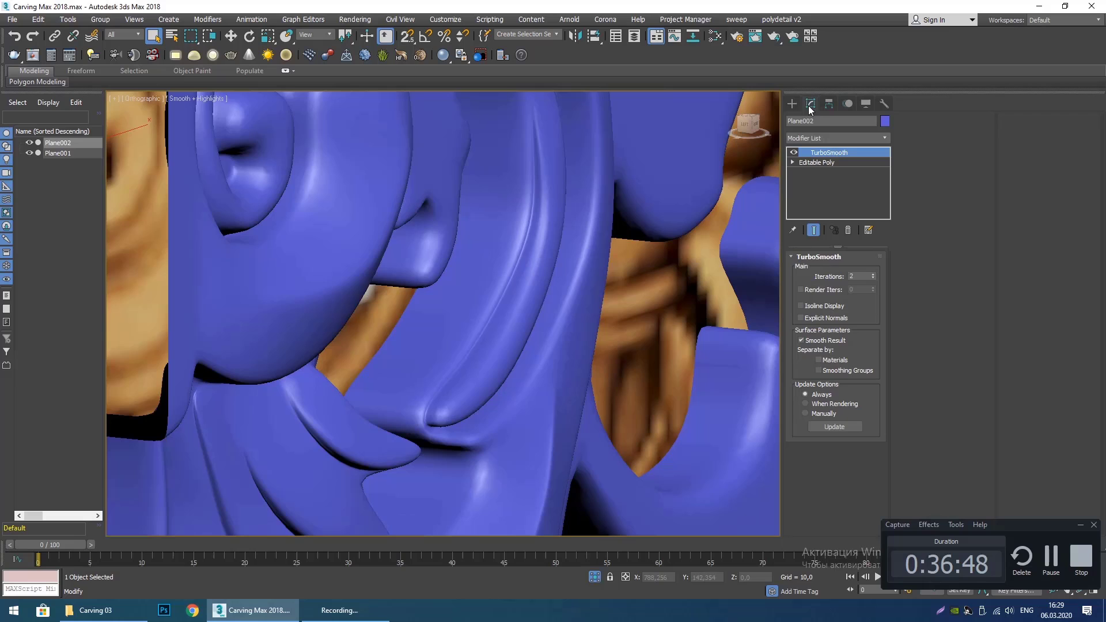
click(841, 164)
alt+middle_drag(557, 334, 518, 338)
key(F4)
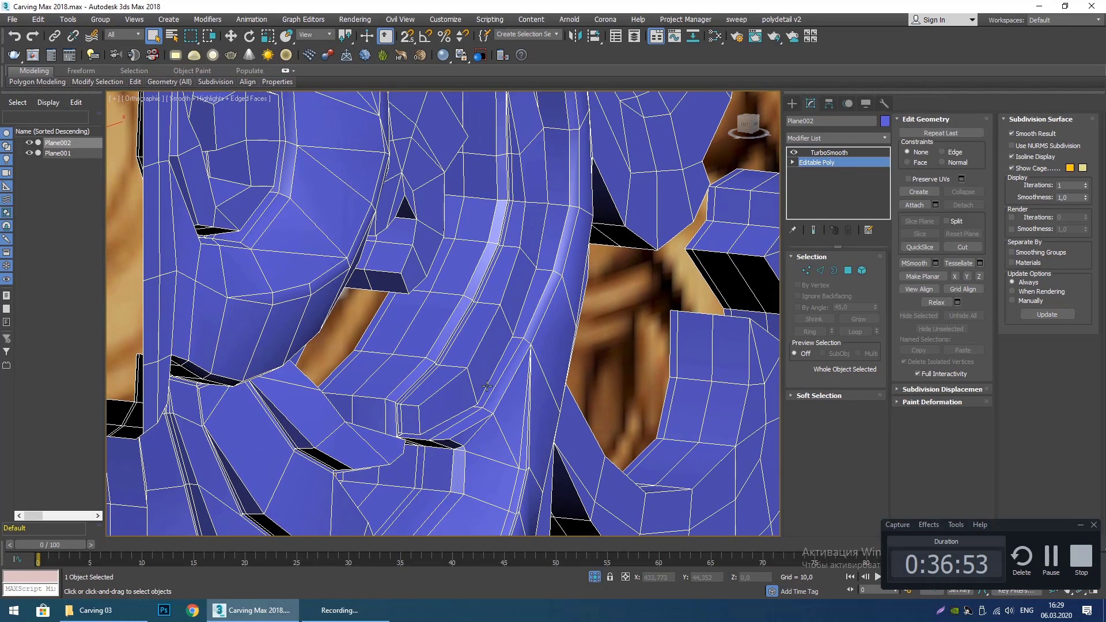
key(4)
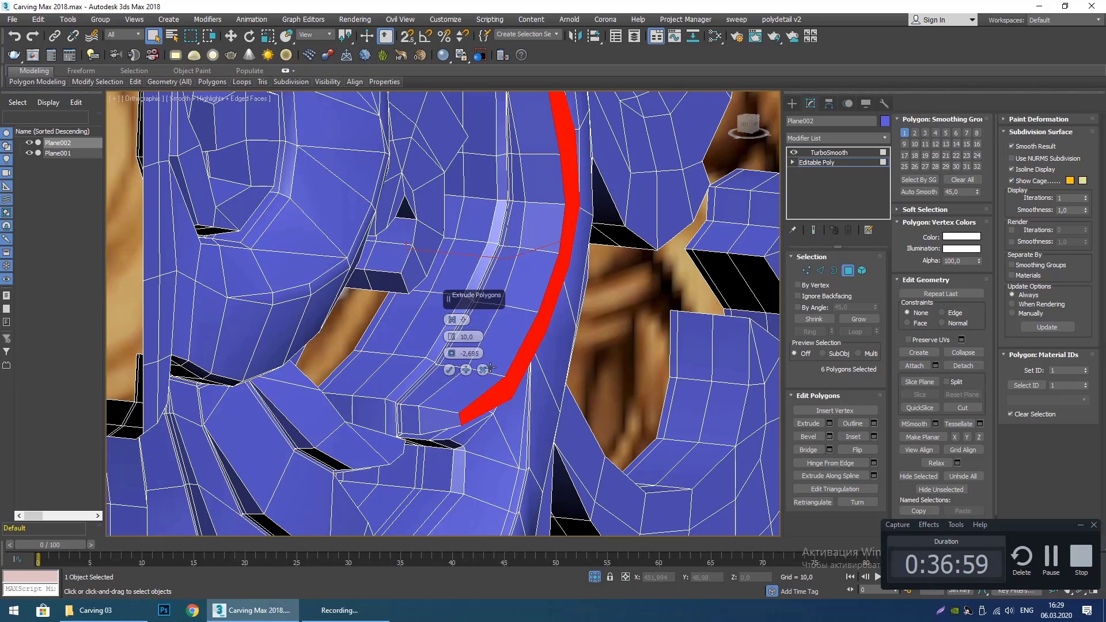
right_click(452, 355)
right_click(453, 338)
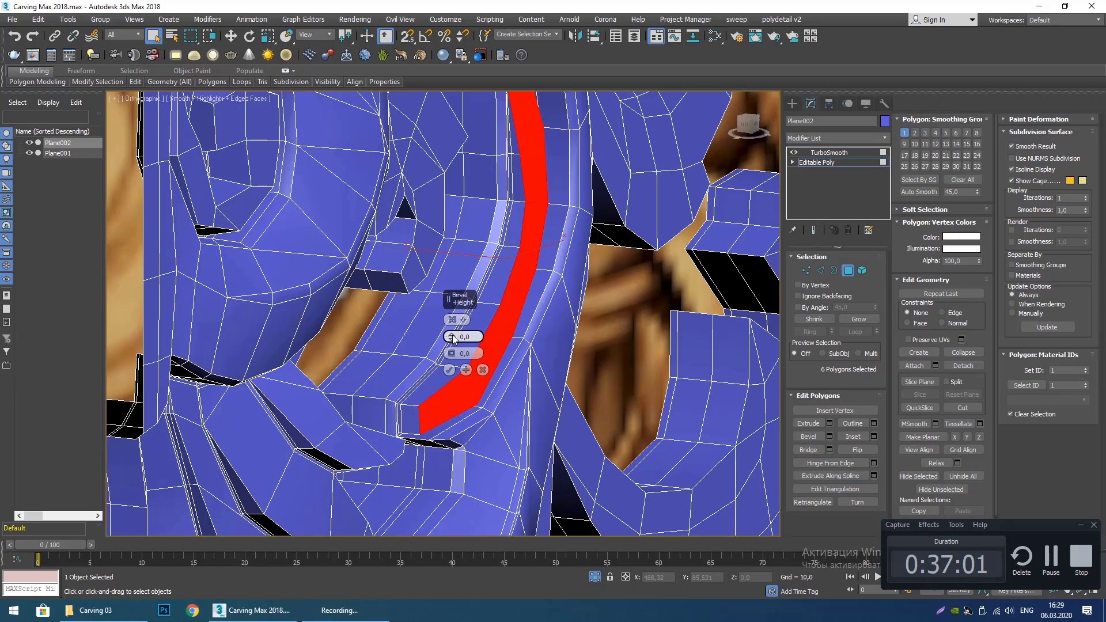
text(1,0)
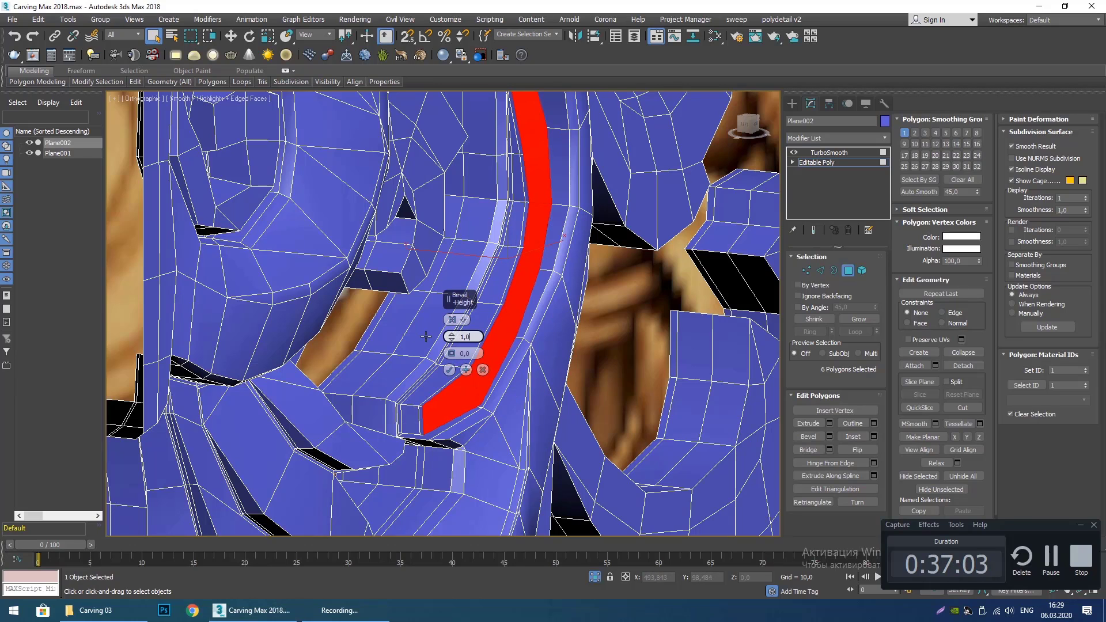
key(Return)
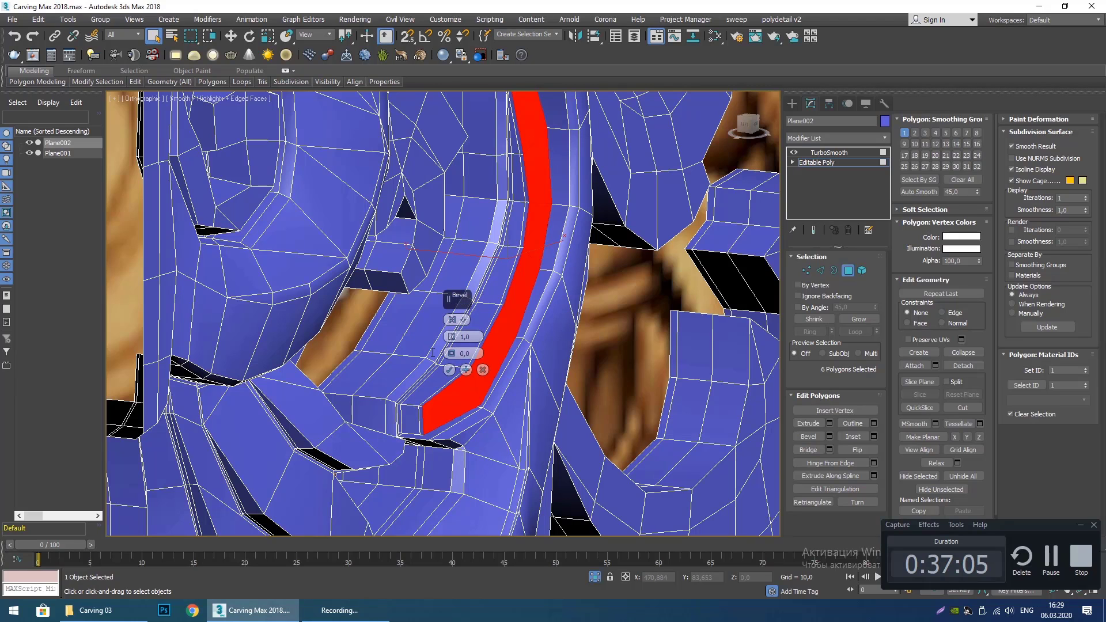
click(449, 370)
middle_drag(505, 377, 478, 382)
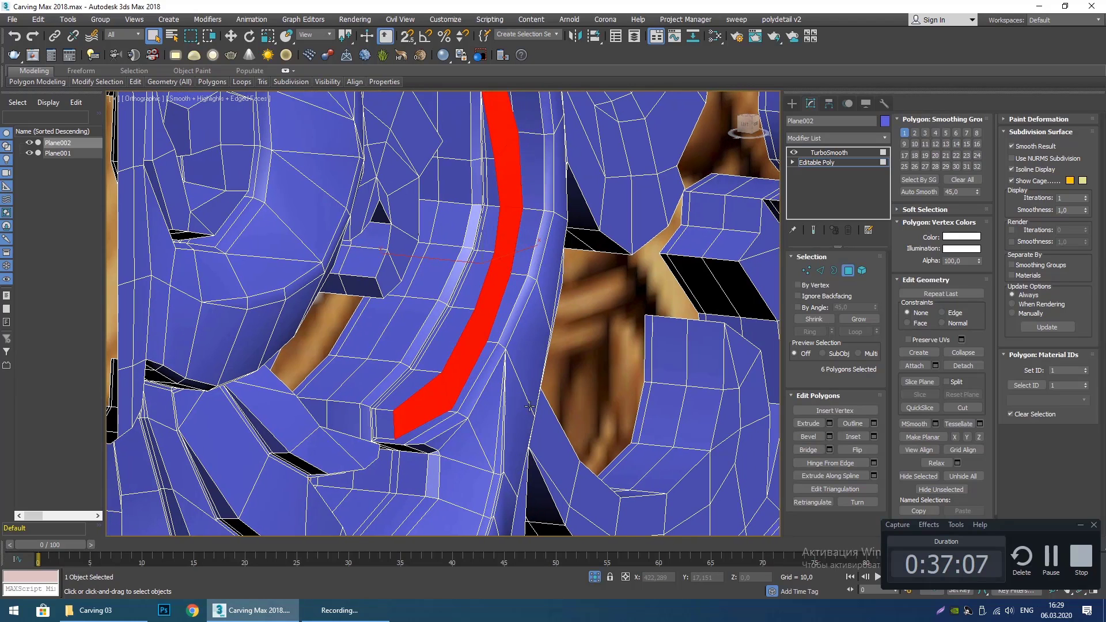
click(827, 437)
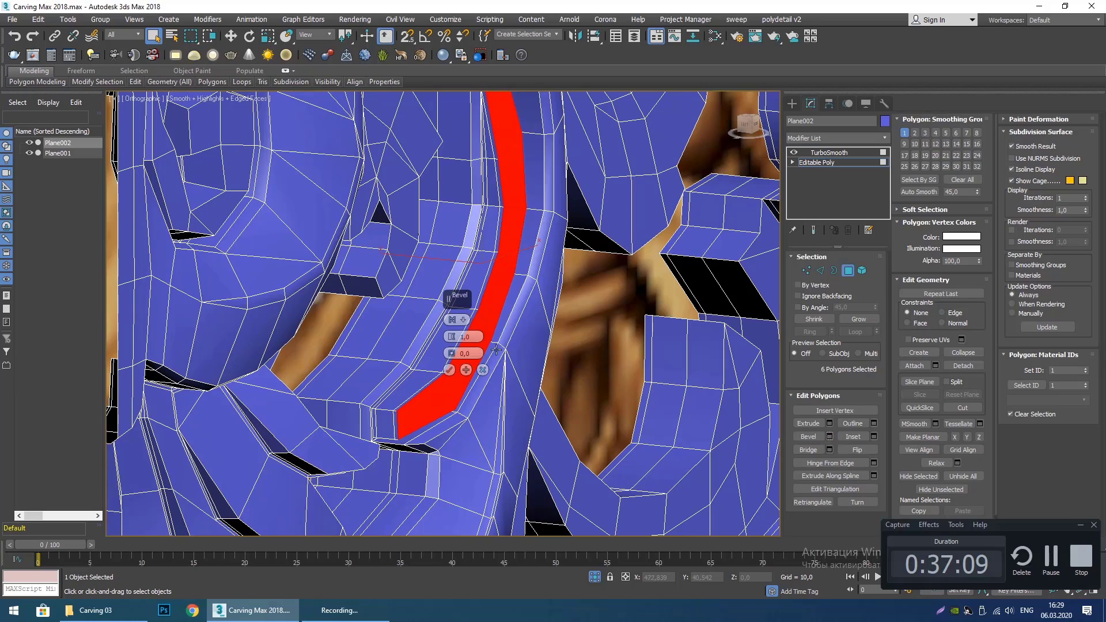
click(480, 352)
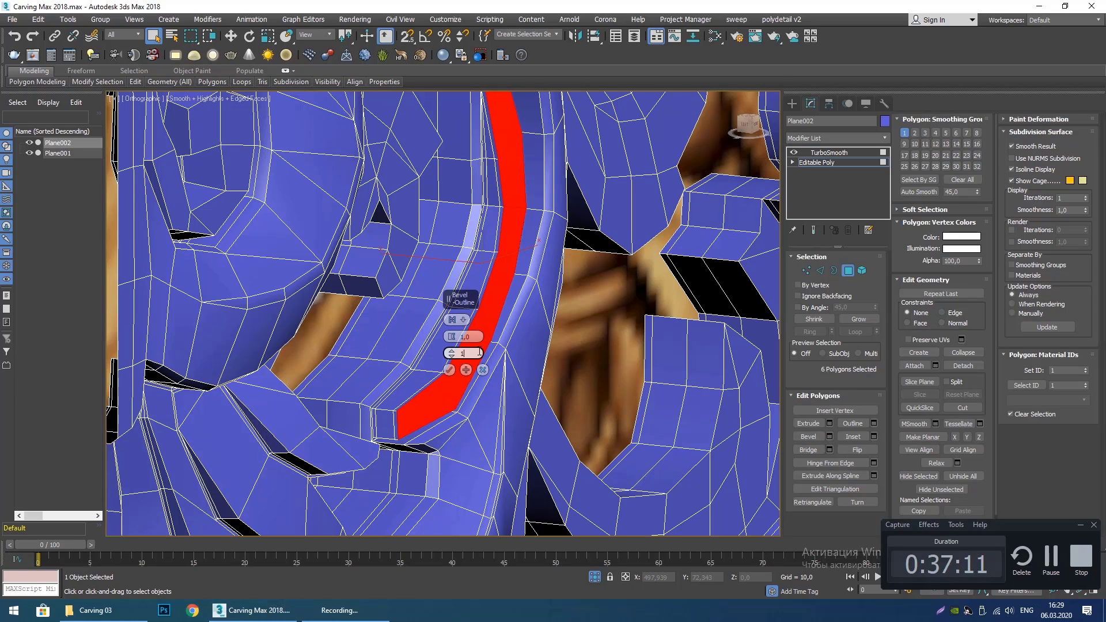
key(Return)
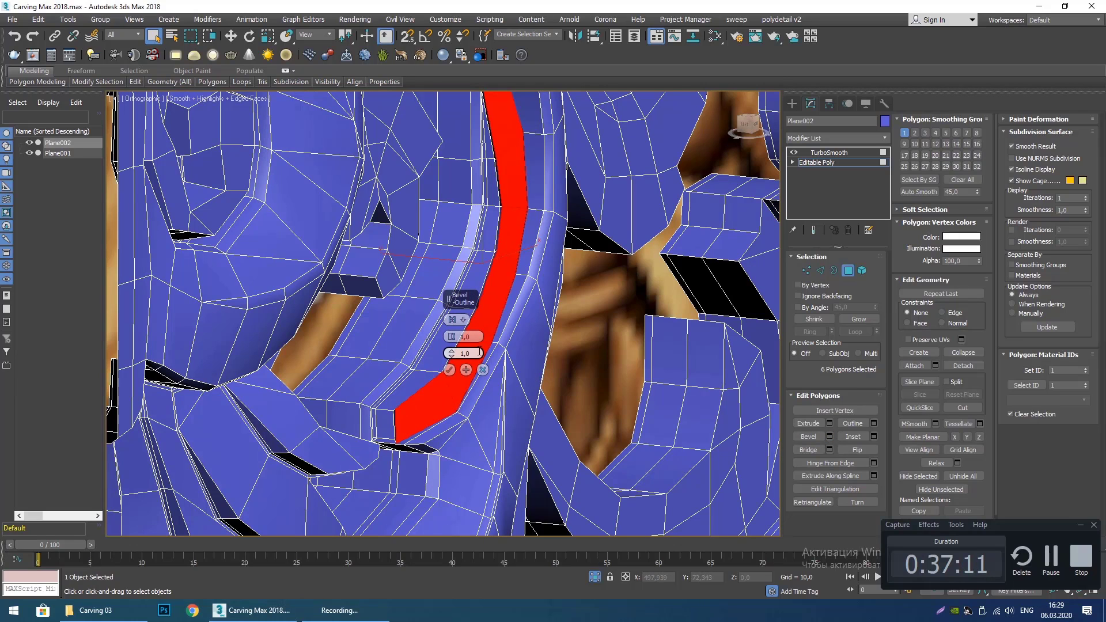
click(482, 371)
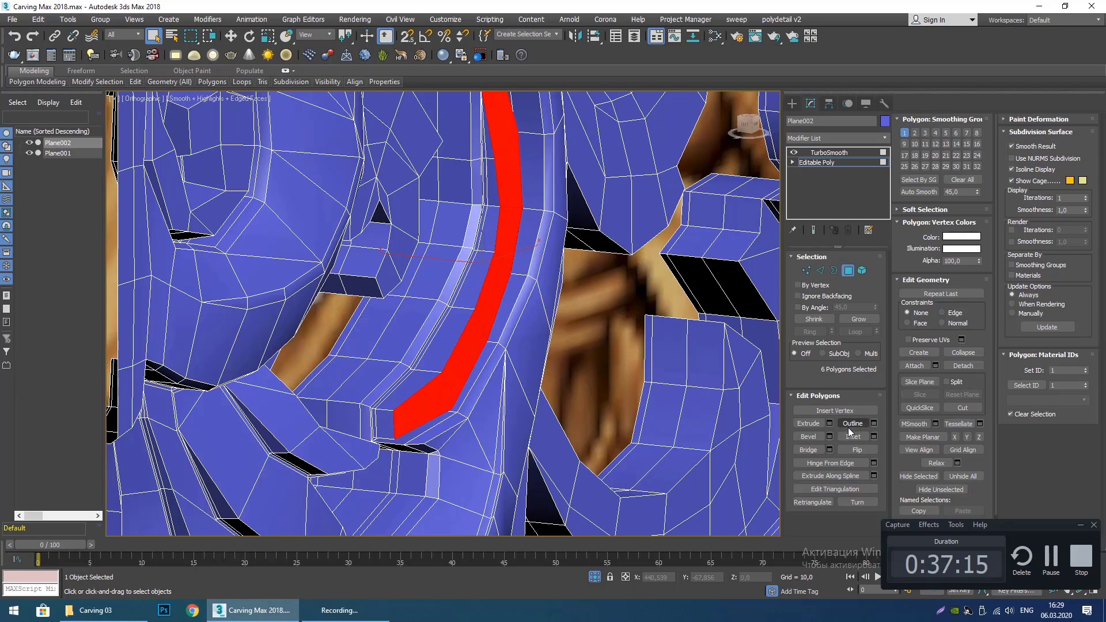
Bevel the same six-polygon band again with a height of 1.0 and an outline of -1.0.
click(829, 436)
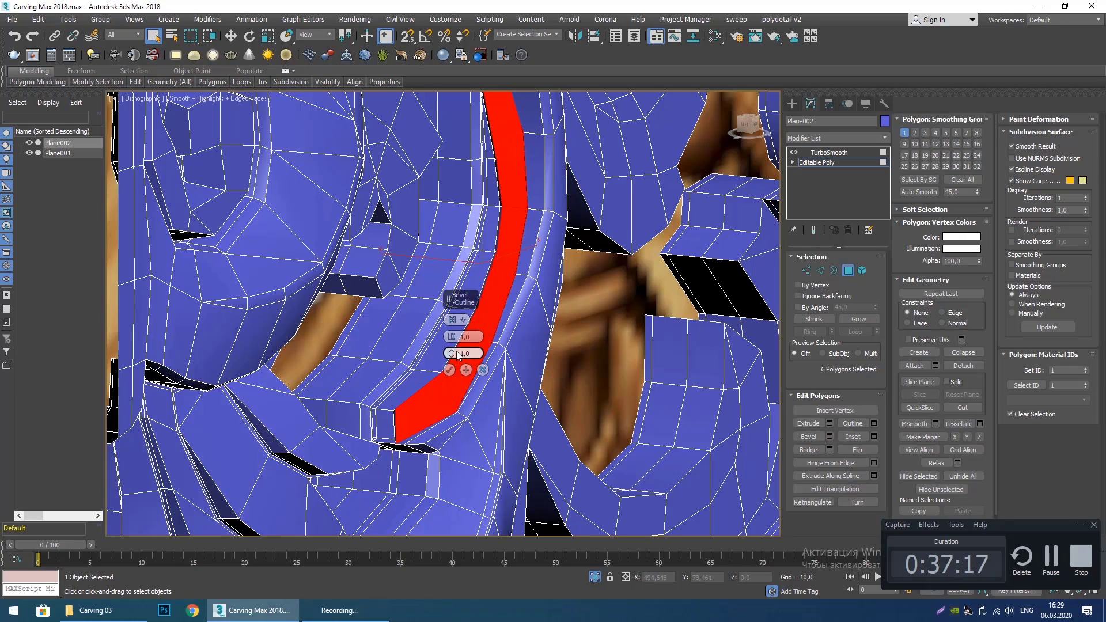
mouse_move(455, 354)
mouse_down()
mouse_move(451, 338)
mouse_move(452, 354)
mouse_up()
double_click(465, 354)
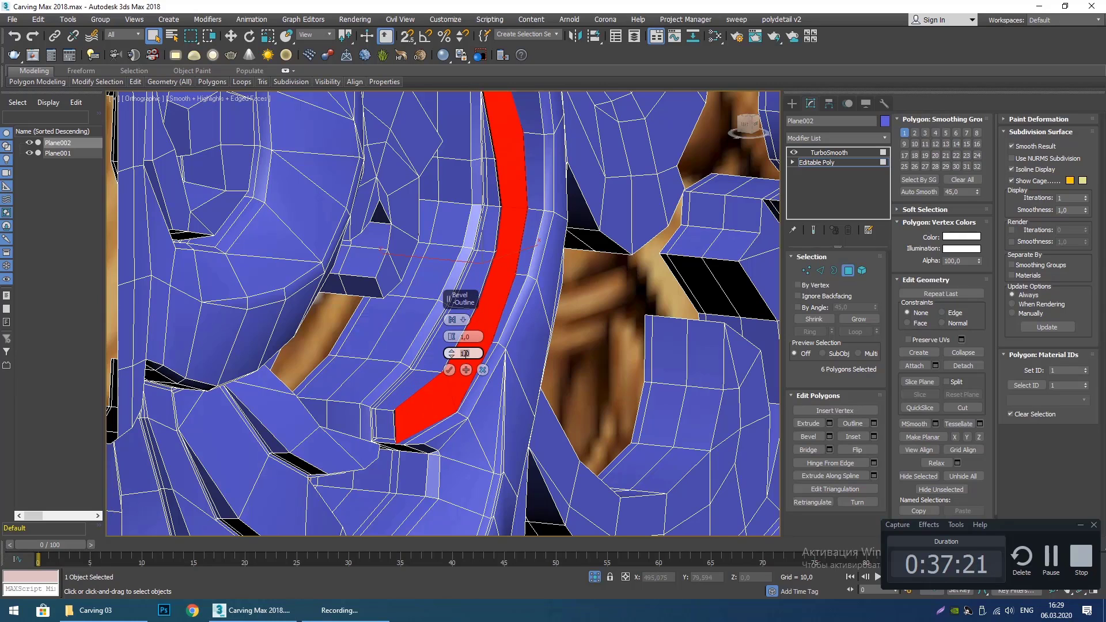
text(-1)
key(Return)
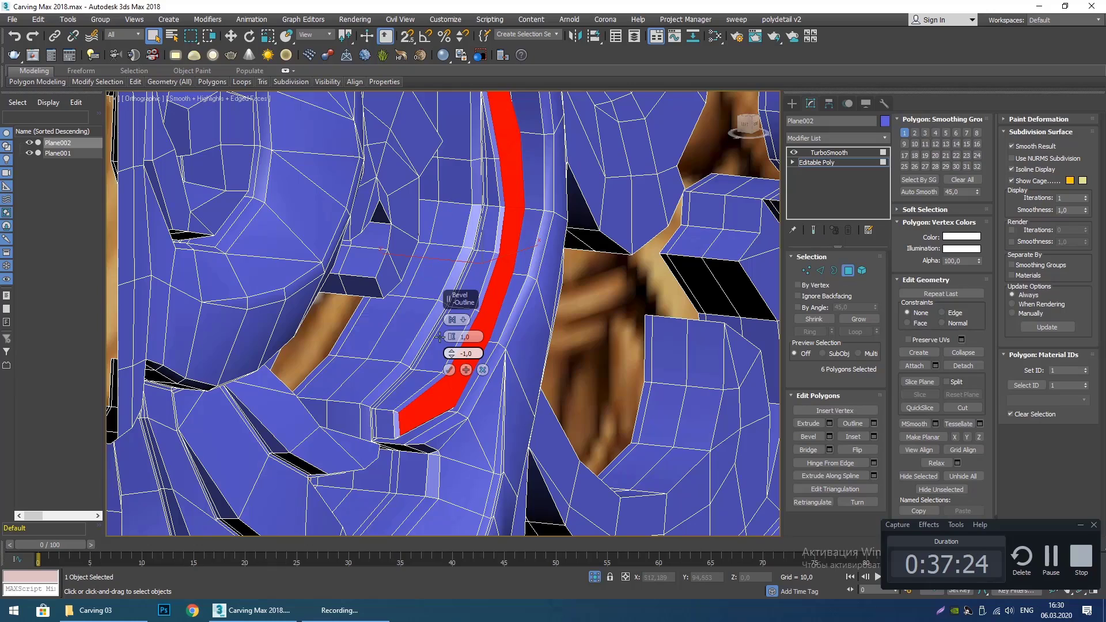
click(449, 369)
Examine the upper end of the beveled band on the cage close up.
scroll(535, 271, up, 5)
middle_drag(435, 267, 441, 298)
scroll(395, 209, up, 2)
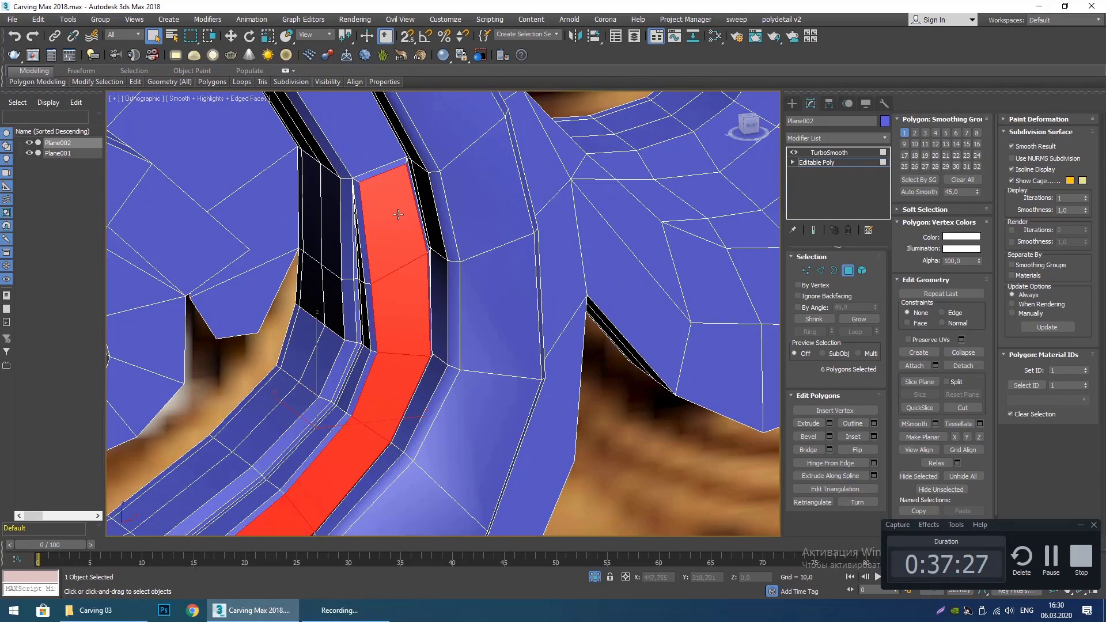
middle_drag(395, 210, 586, 289)
scroll(437, 244, up, 2)
scroll(463, 303, down, 4)
scroll(585, 289, up, 3)
middle_drag(593, 250, 551, 267)
scroll(572, 285, up, 2)
Examine the smoothed stem and its beveled band with and without edge lines, close up and from a distance.
click(789, 106)
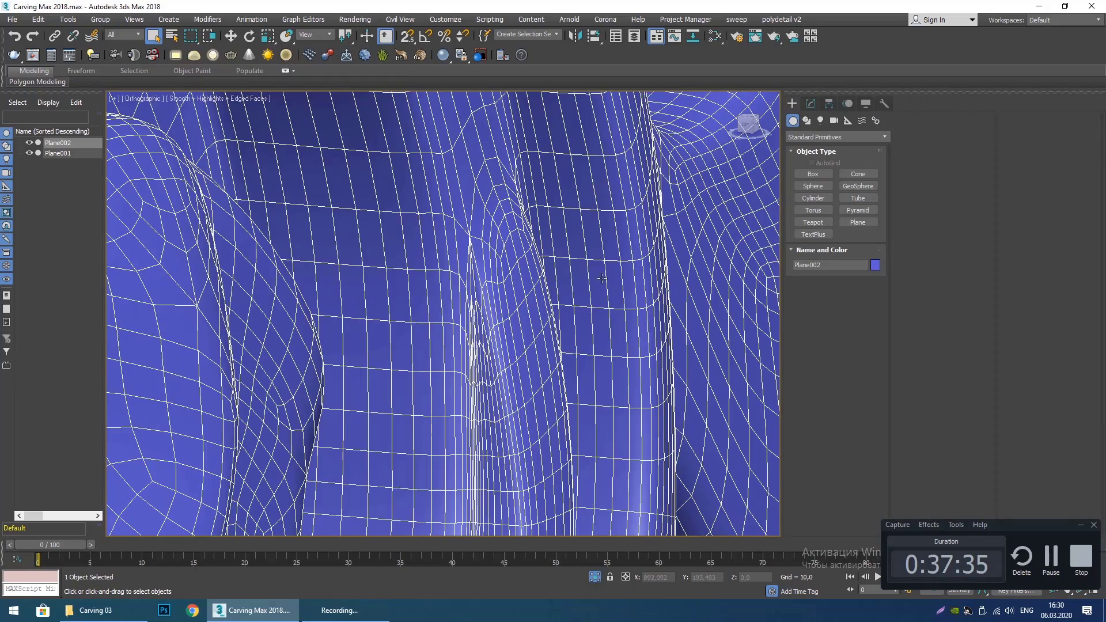
scroll(484, 323, down, 4)
key(F4)
scroll(489, 321, down, 2)
alt+middle_drag(489, 321, 401, 406)
scroll(457, 356, up, 2)
scroll(413, 352, down, 2)
scroll(419, 403, up, 2)
scroll(419, 410, down, 5)
scroll(368, 406, up, 4)
scroll(401, 405, up, 3)
Compare the stem's smoothed surface with its Editable Poly cage at an angle, checking the band's edges at edge sub-object level.
click(810, 103)
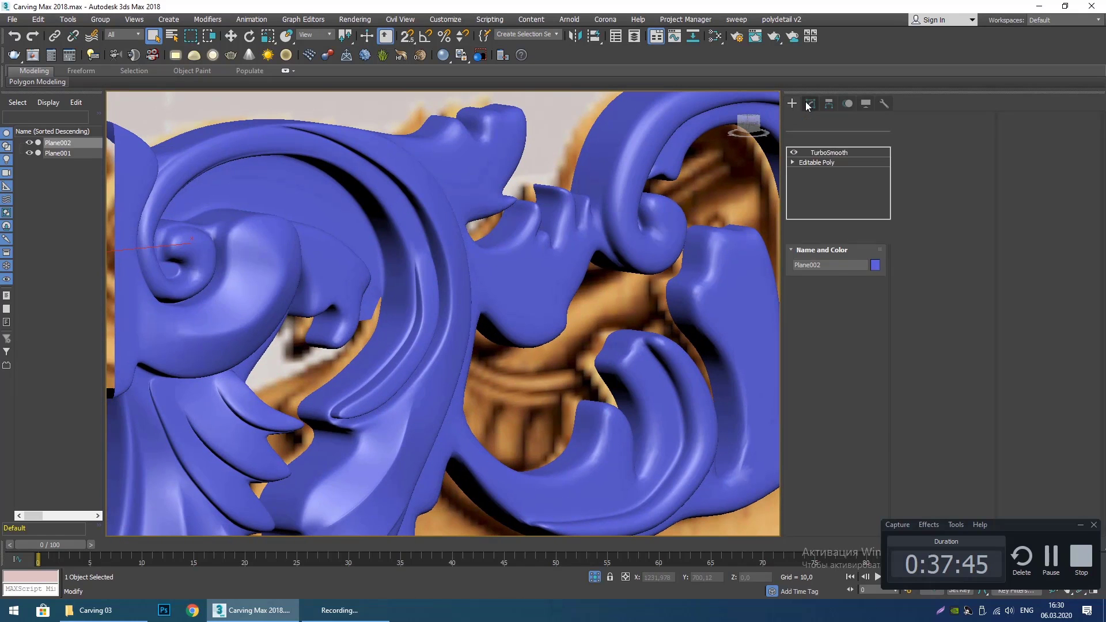
click(820, 161)
alt+middle_drag(424, 335, 501, 288)
scroll(505, 289, up, 3)
key(Page_Up)
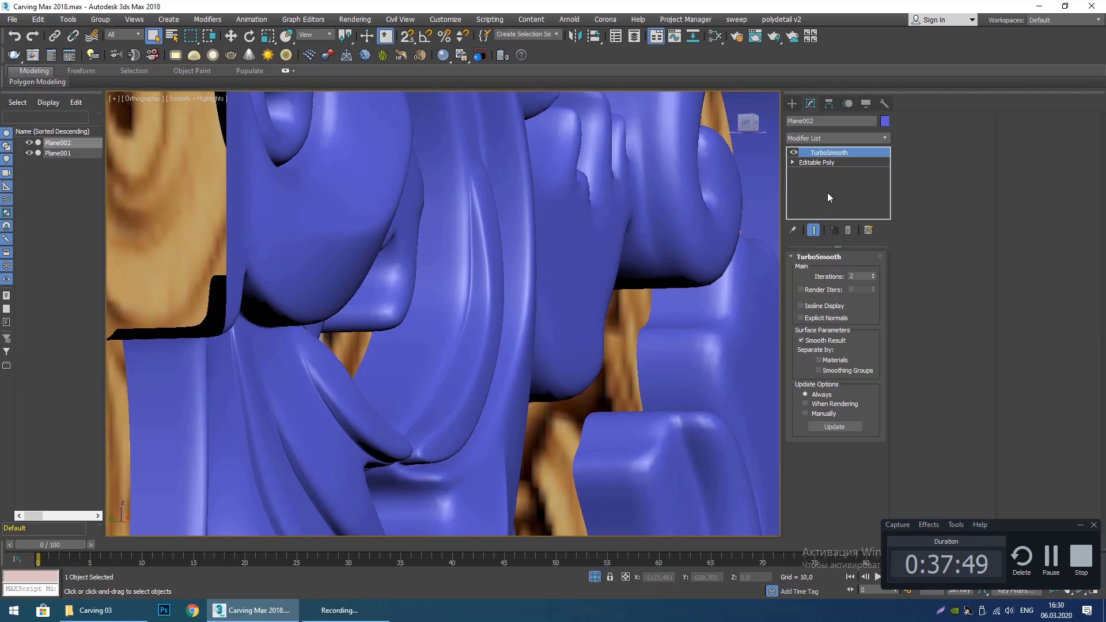
click(824, 163)
middle_drag(461, 326, 461, 337)
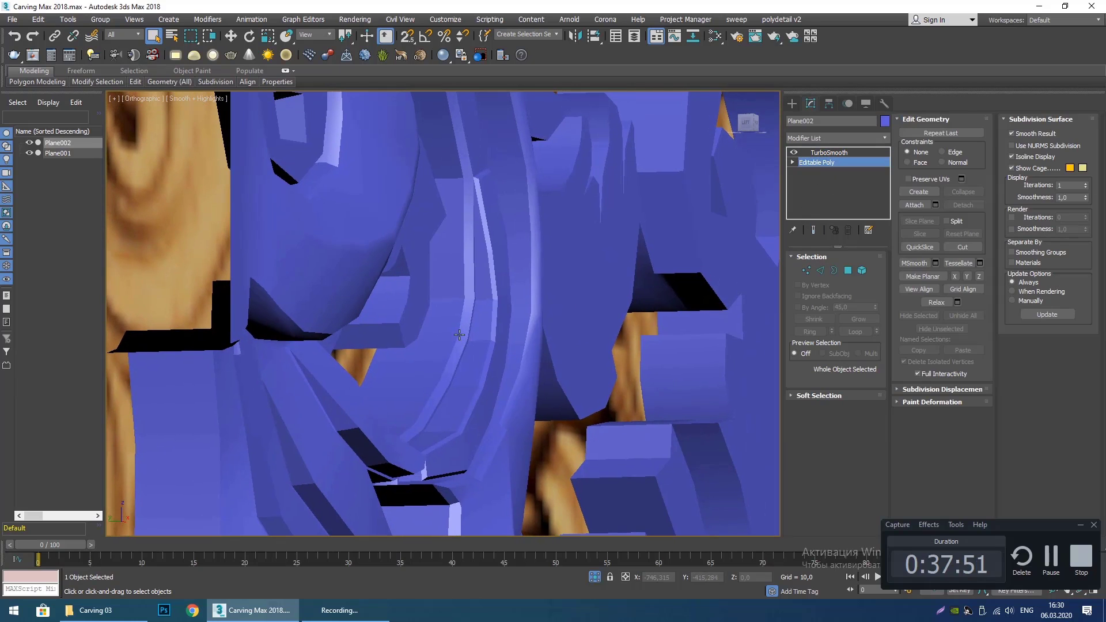
mouse_move(493, 301)
middle_down()
mouse_move(478, 300)
mouse_move(517, 305)
mouse_move(581, 287)
mouse_move(487, 291)
mouse_move(513, 331)
middle_up()
key(F4)
scroll(477, 300, up, 2)
key(Page_Up)
scroll(502, 308, down, 3)
click(834, 161)
key(2)
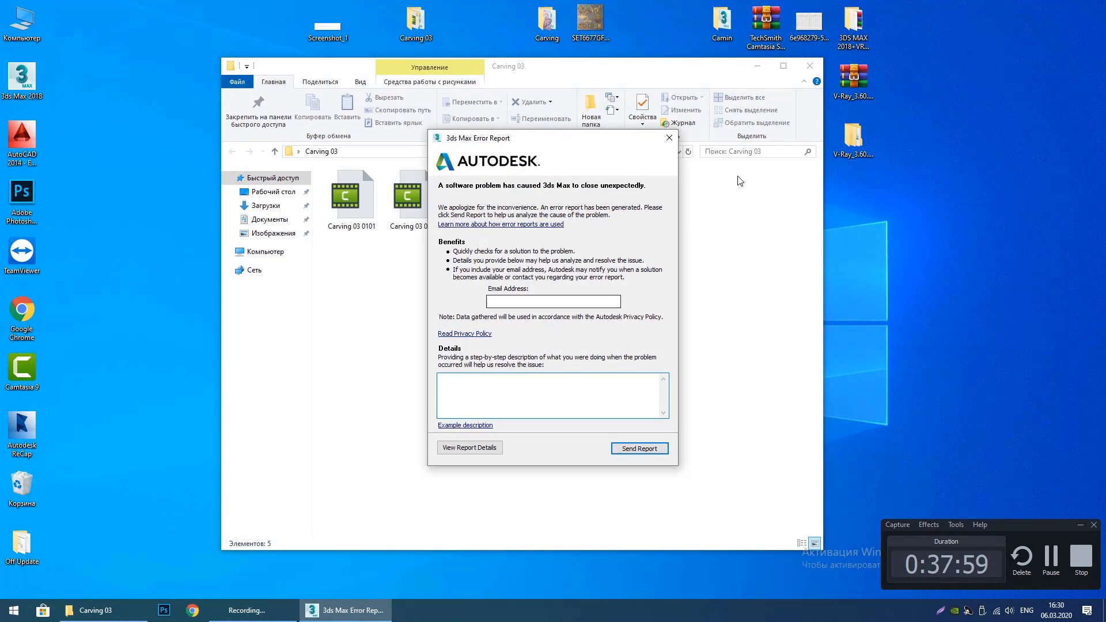
Dismiss the 3ds Max error report and reopen the Carving Max 2018 scene from the Carving 03 folder.
click(669, 137)
click(636, 330)
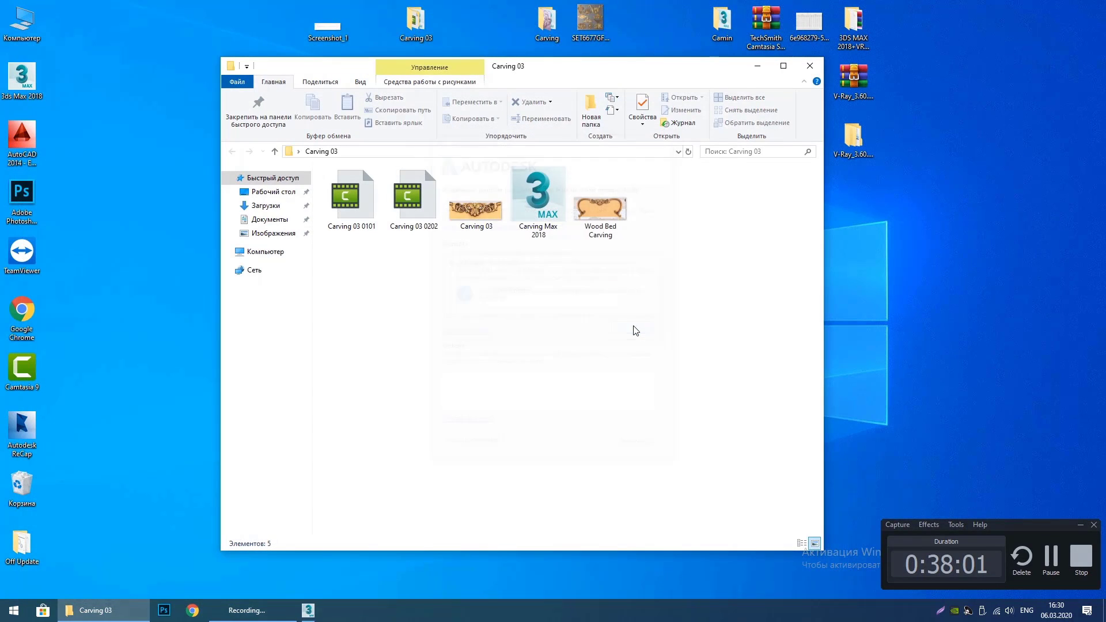
click(533, 209)
double_click(533, 209)
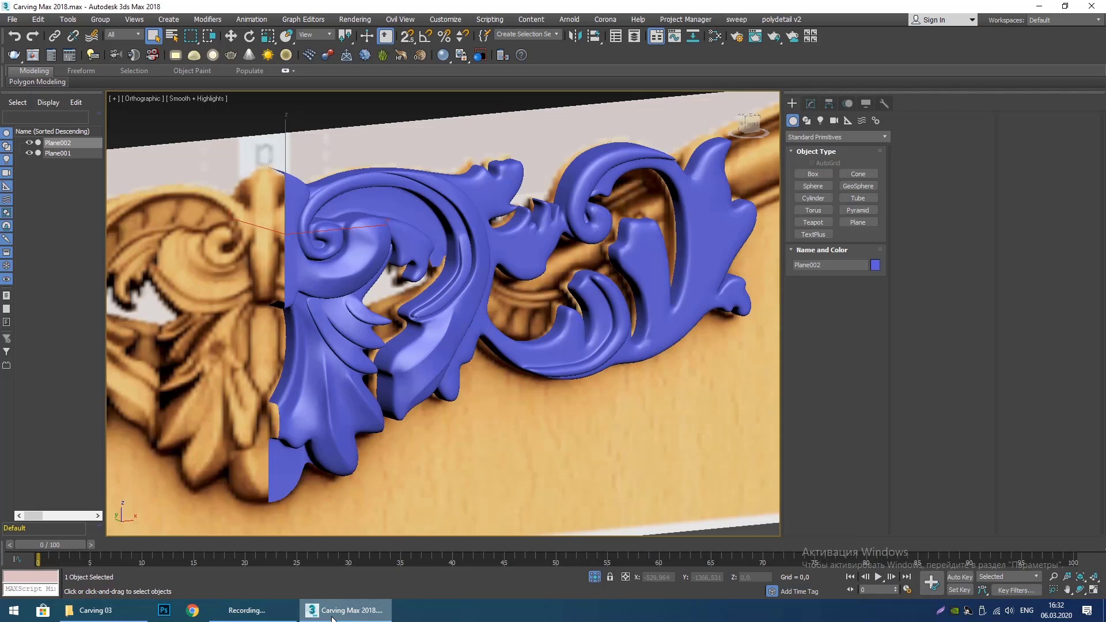
click(235, 617)
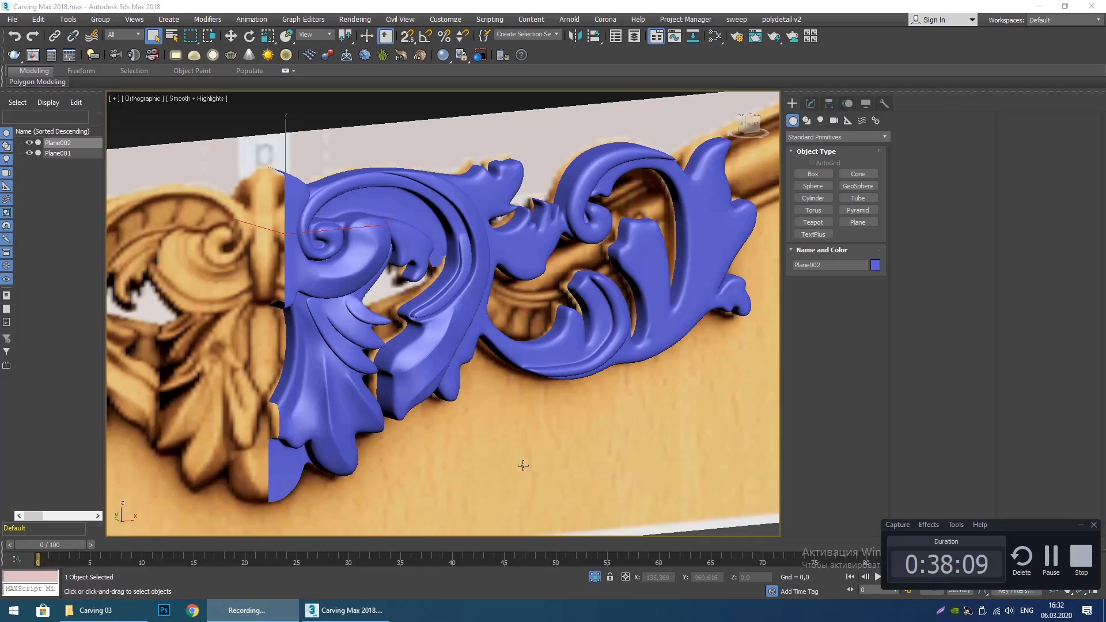
Examine the reopened ornament's smoothed stem and raised band close up, with and without edge lines.
middle_drag(436, 404, 603, 335)
scroll(442, 413, down, 3)
scroll(403, 408, up, 3)
scroll(439, 402, up, 4)
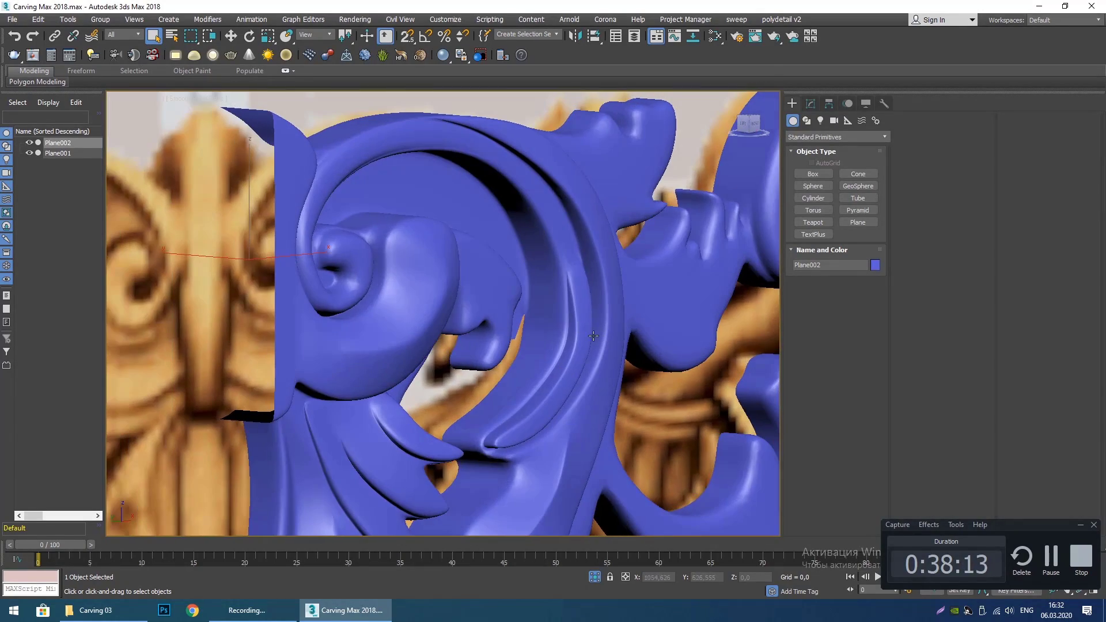
scroll(593, 336, up, 5)
key(F4)
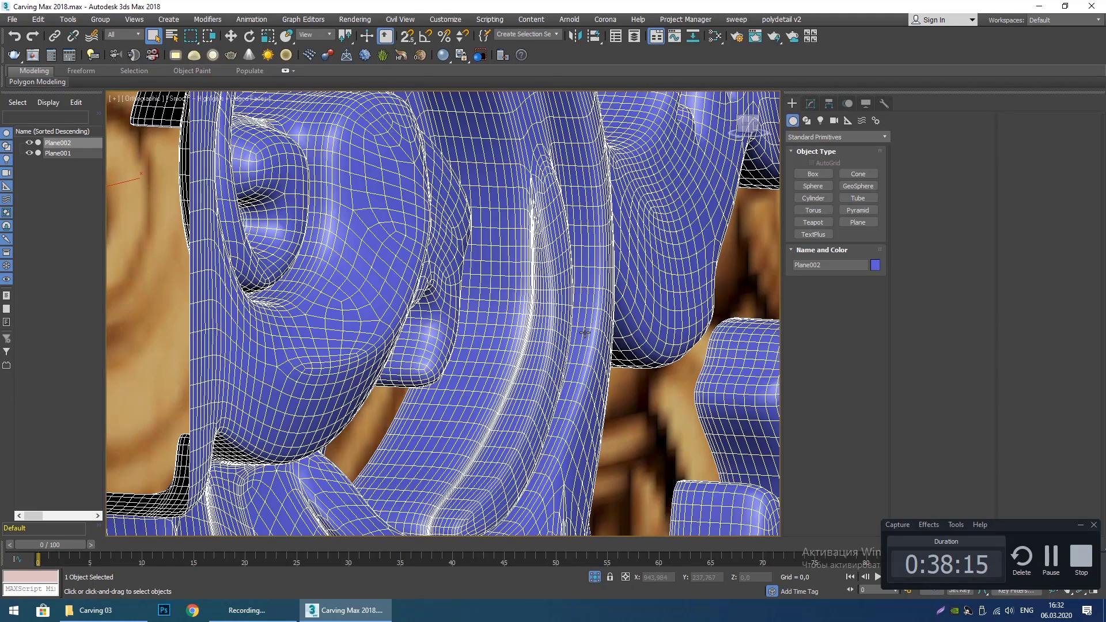
key(F4)
On the Editable Poly cage, select the three cross edges near the raised band's upper end and shift them along Y to about -43.9.
click(812, 103)
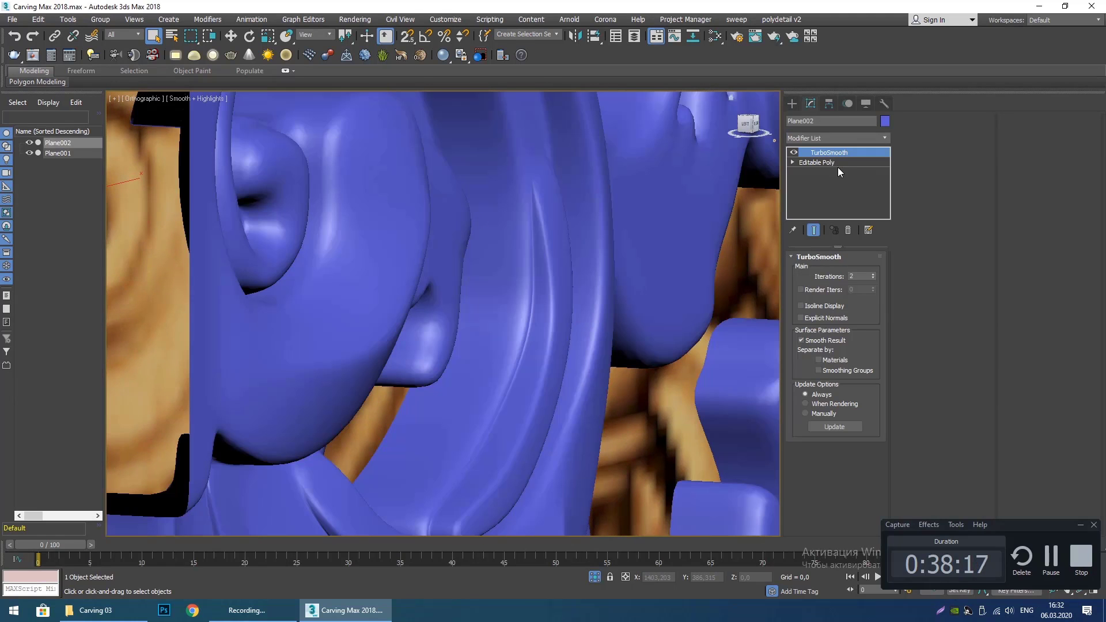
click(834, 162)
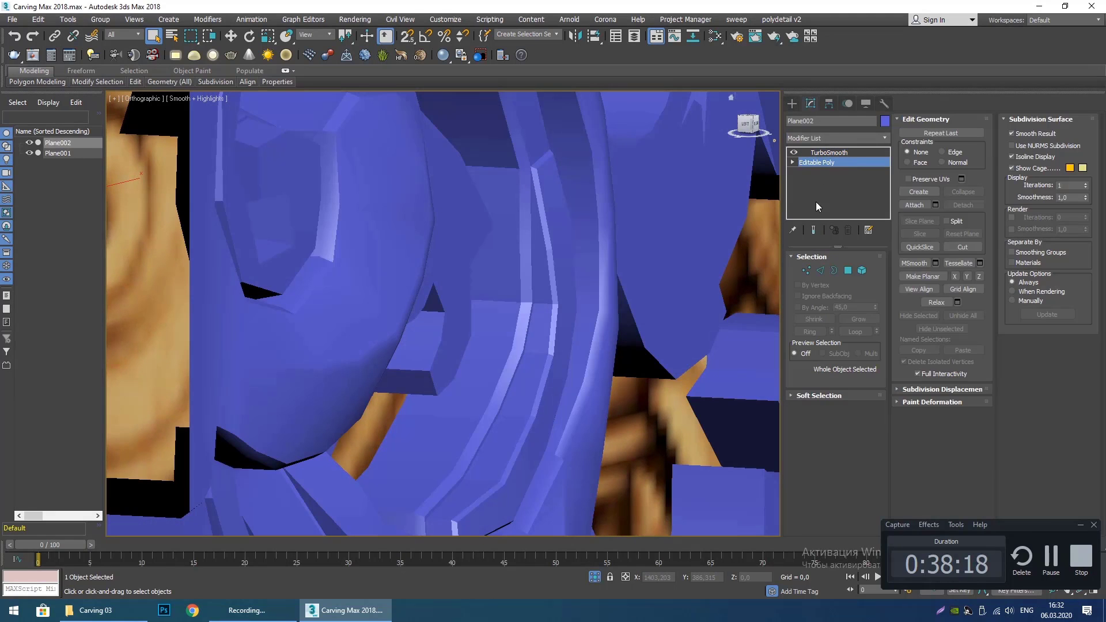
click(805, 270)
scroll(524, 300, up, 3)
scroll(524, 305, up, 2)
middle_drag(526, 312, 499, 286)
key(F3)
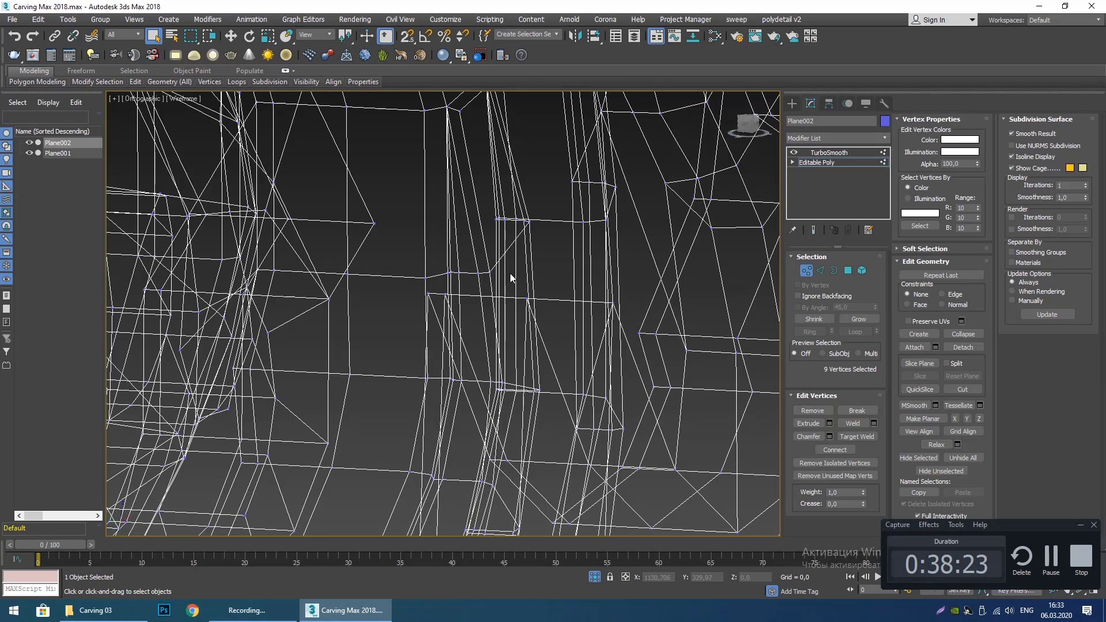
key(2)
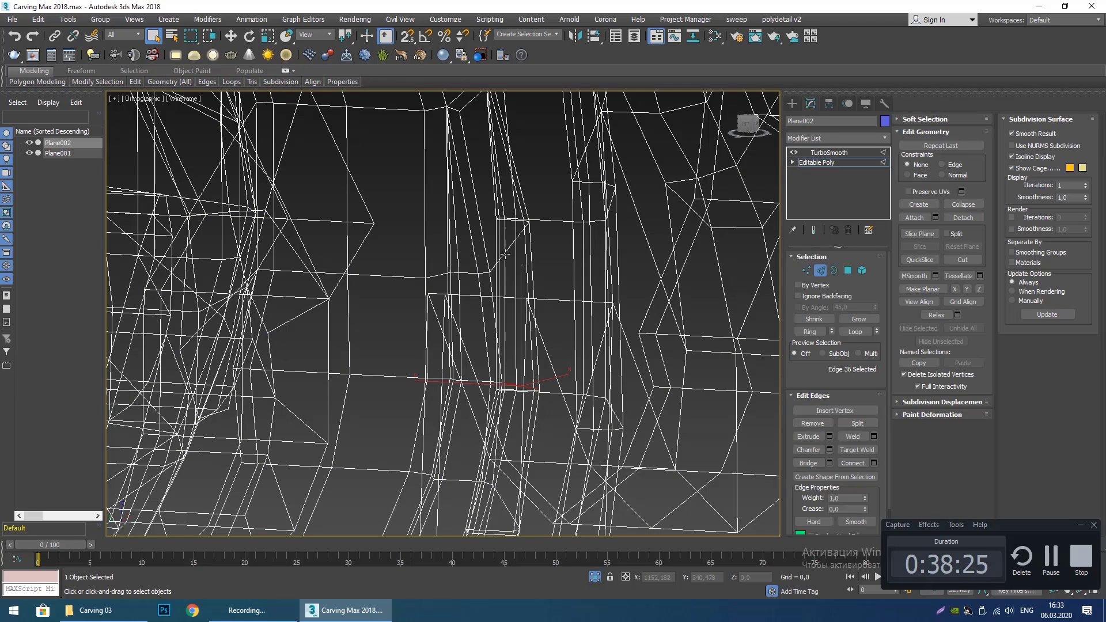
click(504, 254)
scroll(535, 236, up, 2)
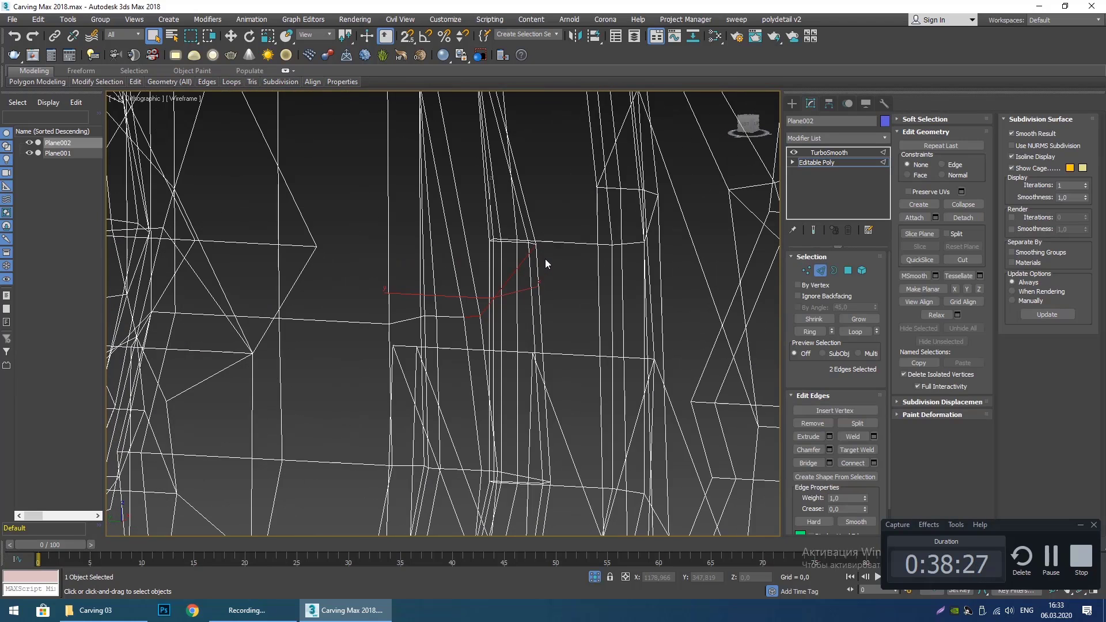
ctrl+click(526, 238)
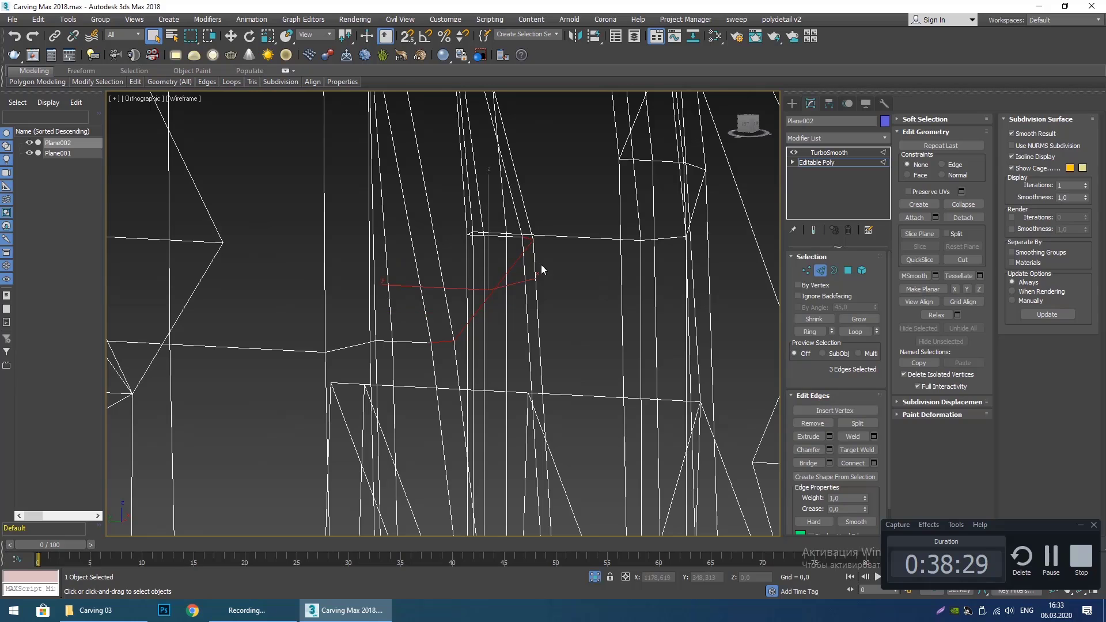
middle_drag(539, 266, 546, 277)
key(F3)
scroll(525, 310, down, 3)
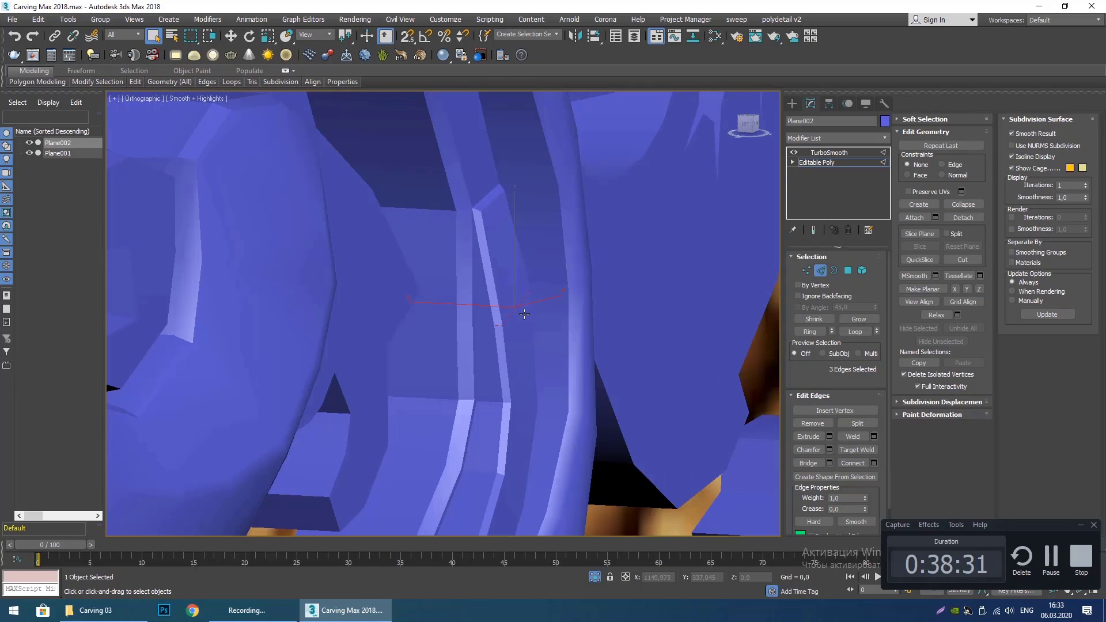
key(F4)
key(w)
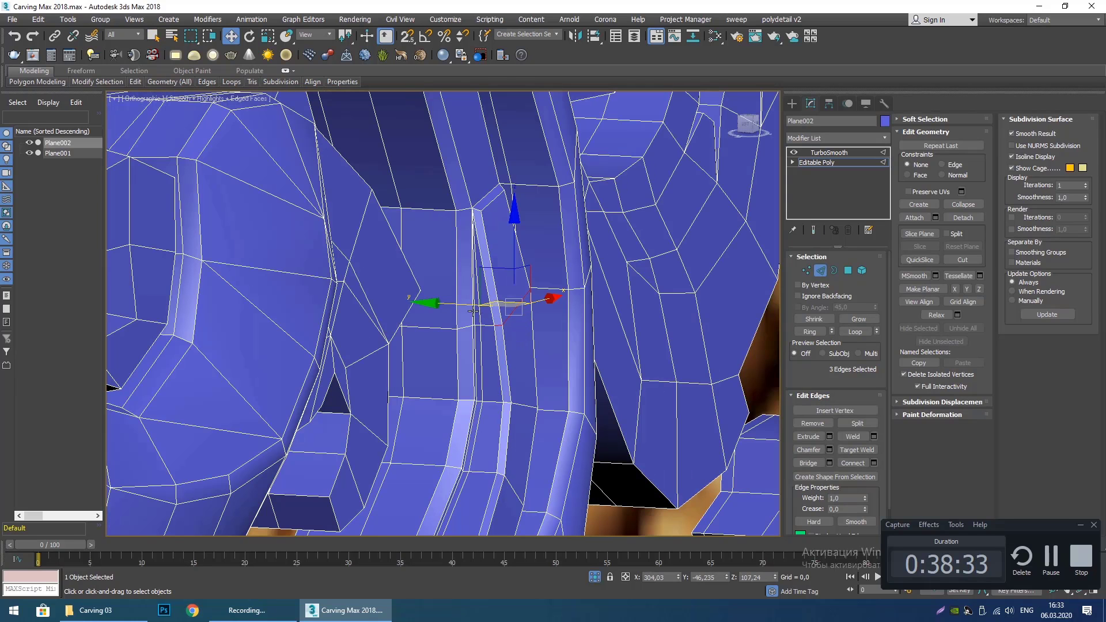
drag(464, 307, 452, 305)
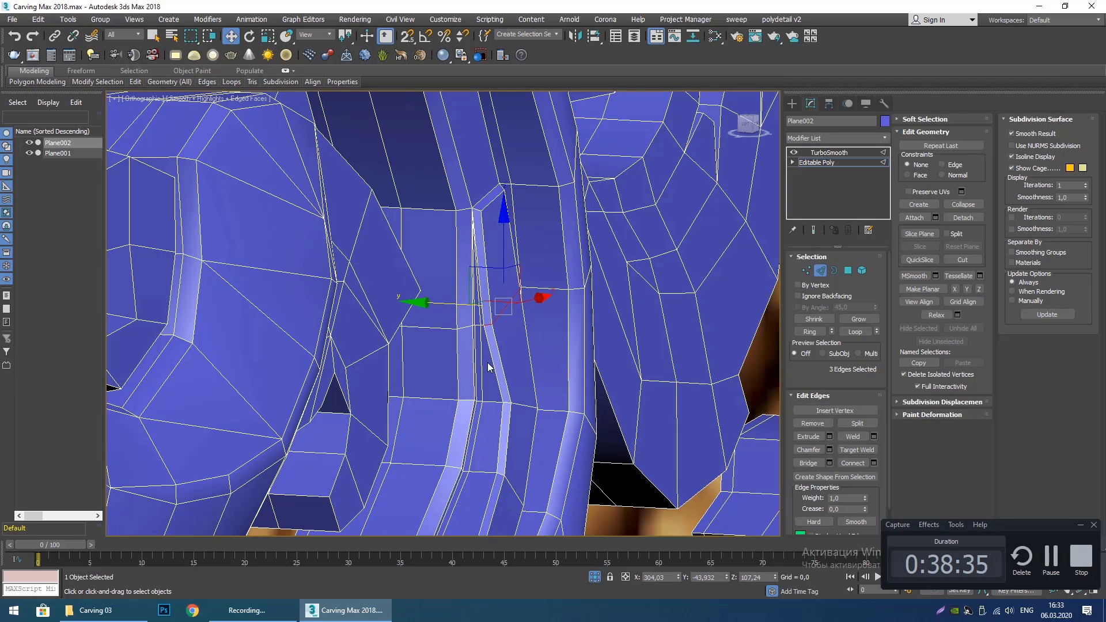
middle_drag(526, 385, 523, 300)
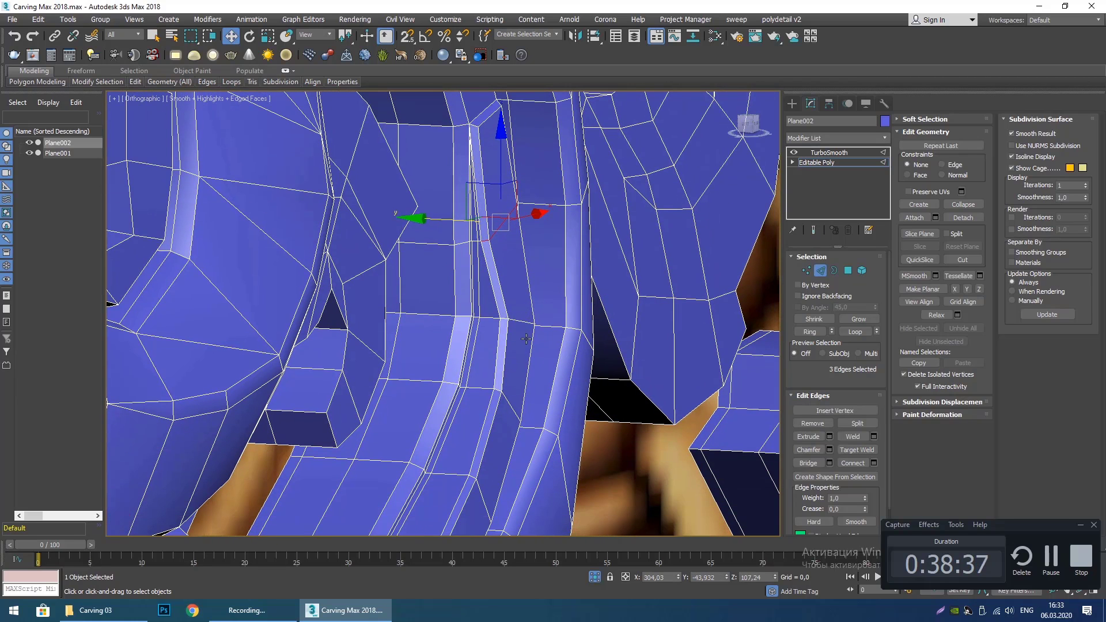
Select the three cross edges one row below along the raised band and shift them along Y to about -44.6.
key(F3)
key(F3)
click(521, 321)
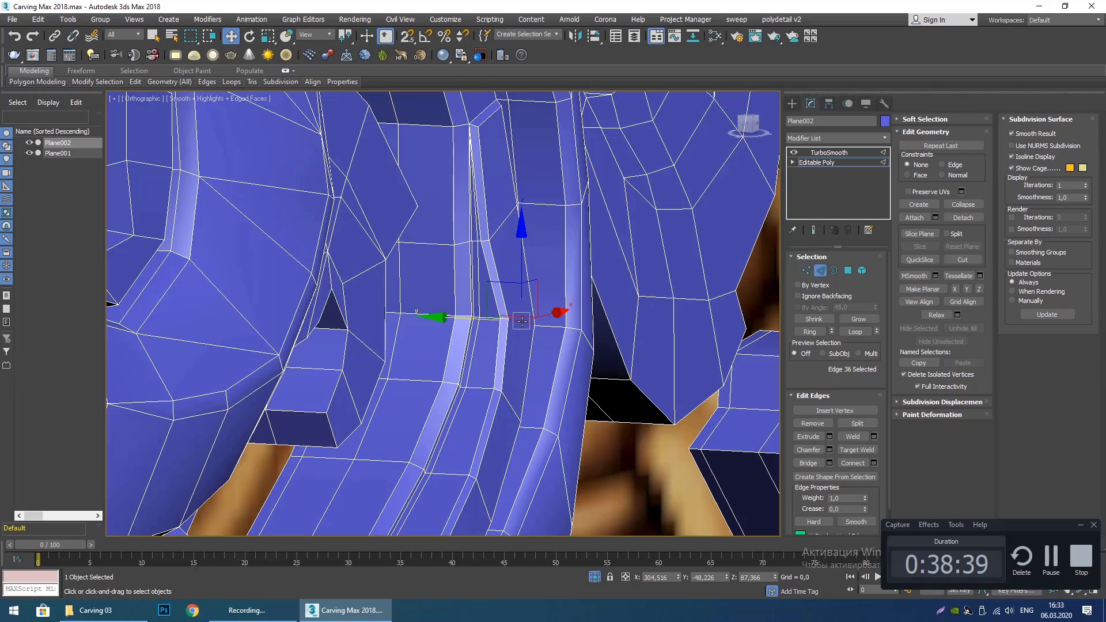
ctrl+click(504, 316)
scroll(527, 331, up, 2)
key(q)
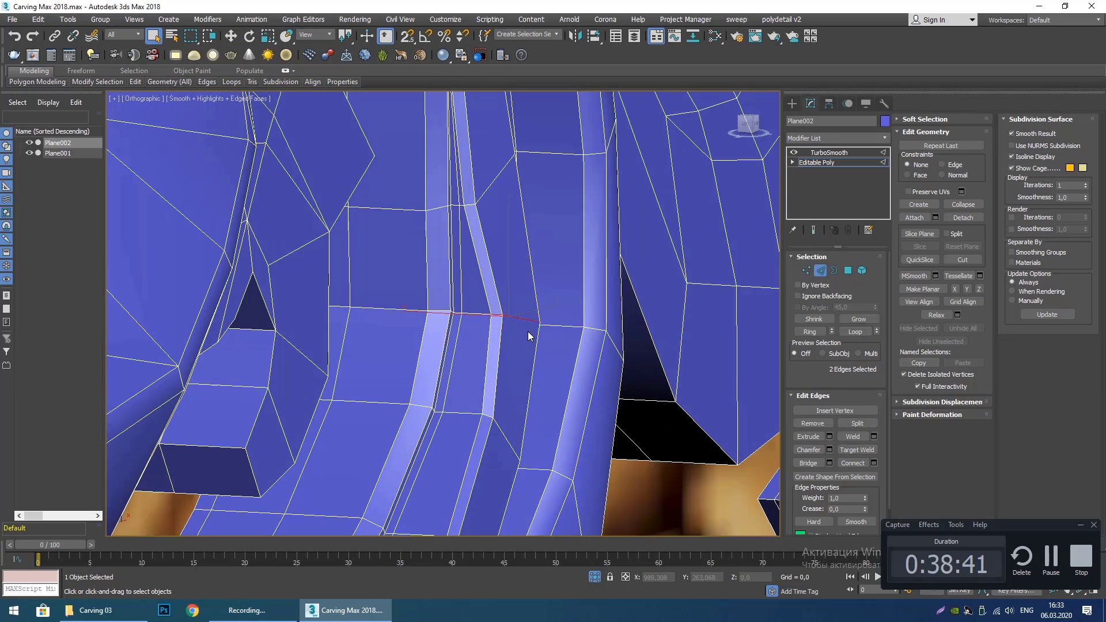
key(F3)
scroll(538, 331, up, 1)
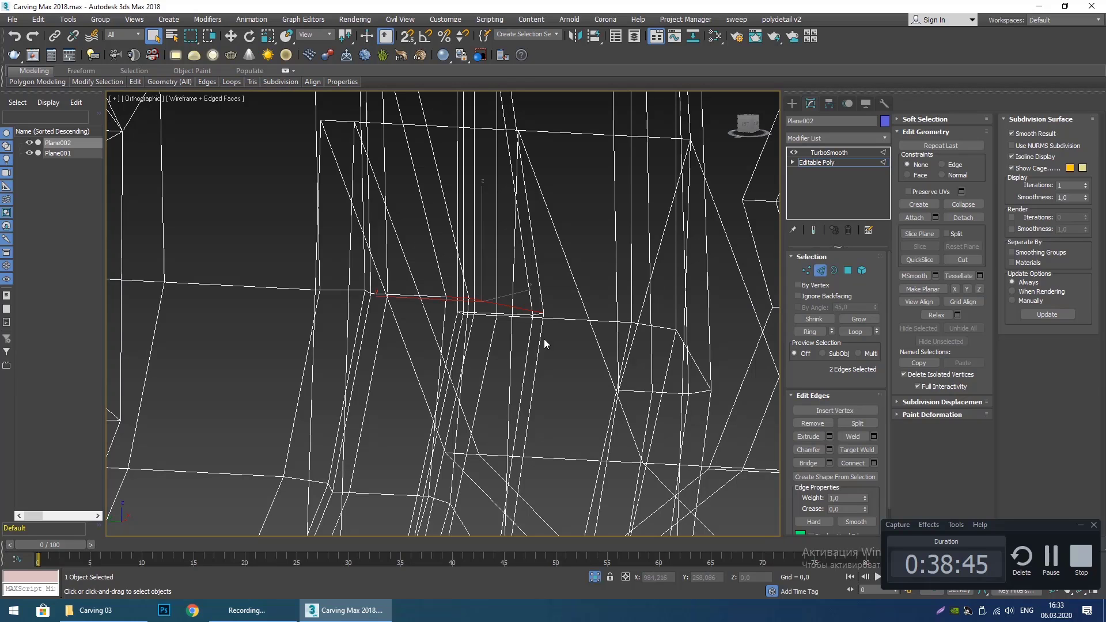
scroll(540, 320, up, 3)
ctrl+click(526, 306)
scroll(532, 312, down, 4)
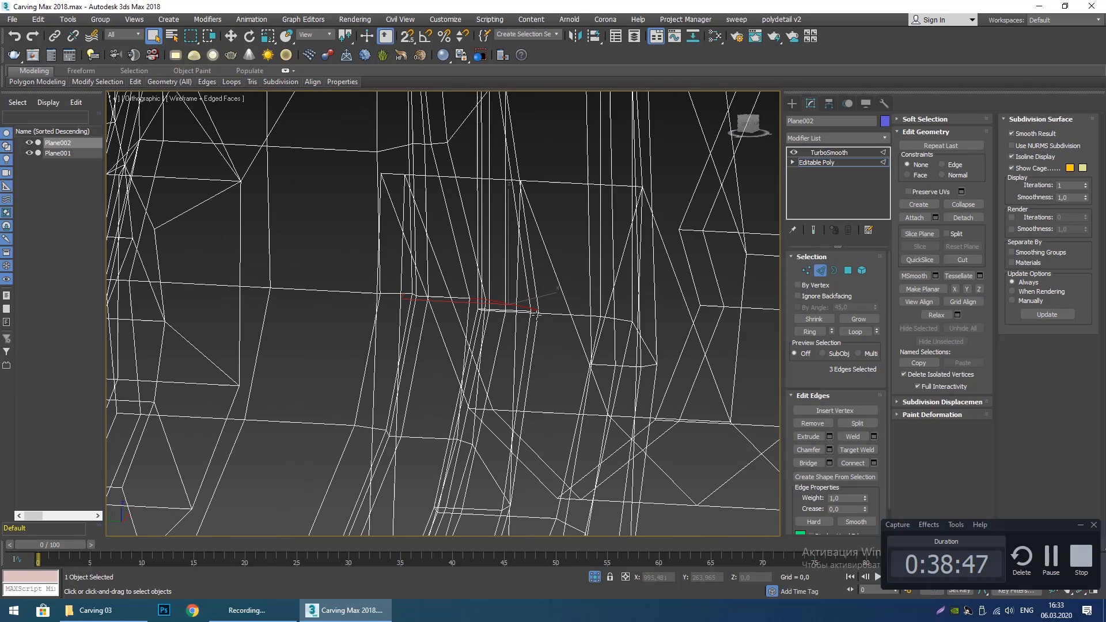
mouse_move(534, 316)
middle_down()
mouse_move(535, 330)
mouse_move(440, 317)
middle_up()
key(F3)
key(w)
drag(454, 306, 433, 310)
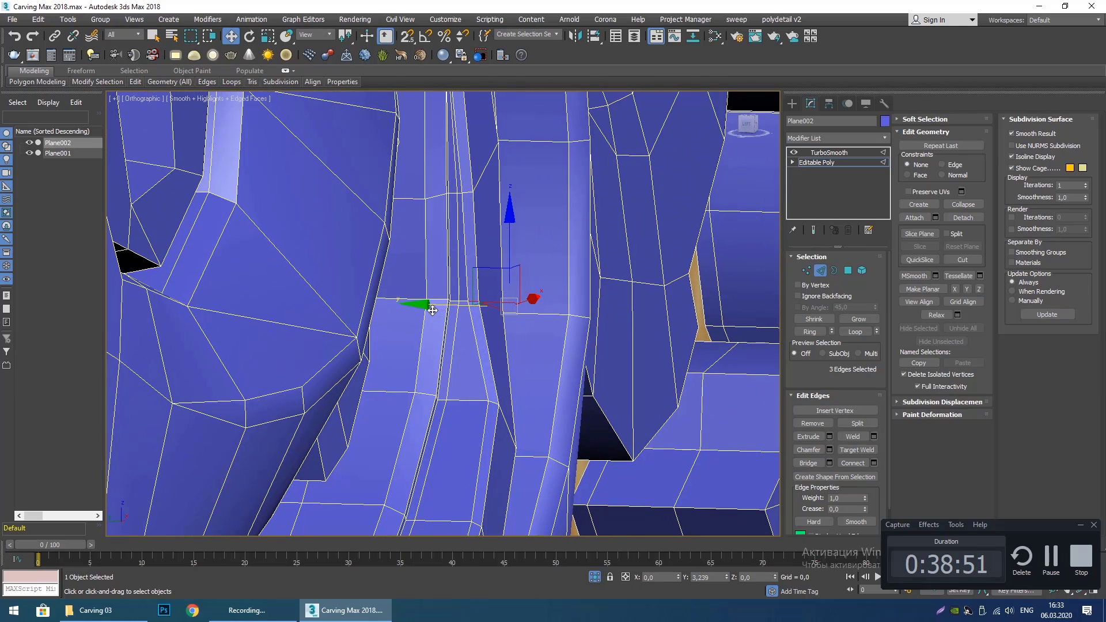
alt+middle_drag(432, 311, 458, 330)
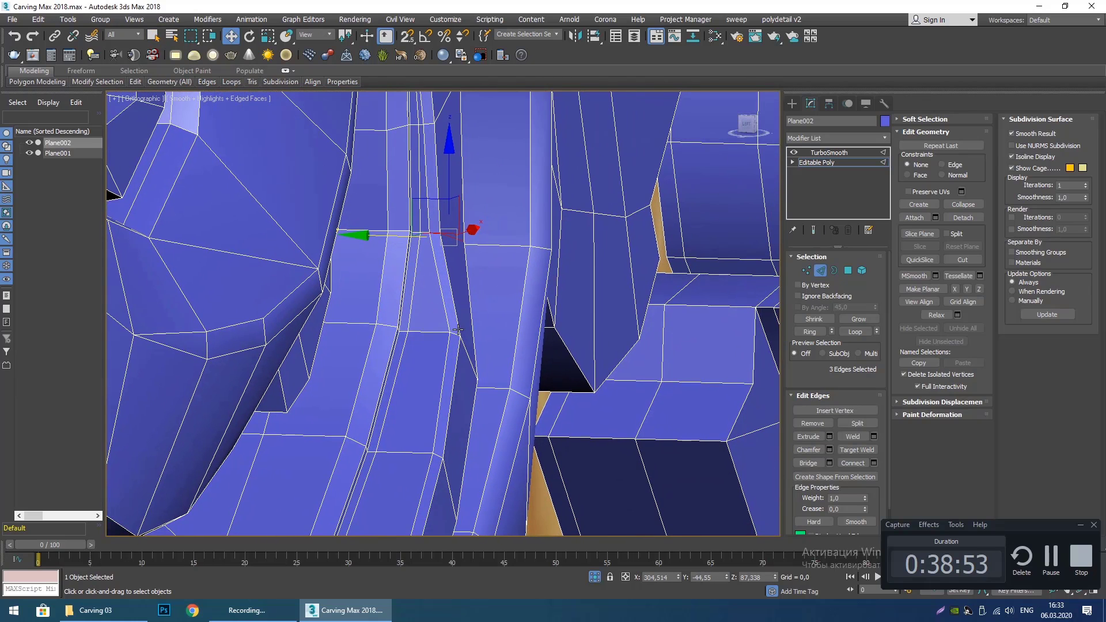
Select the three cross edges of the following row down the band, including the hidden one, and move them along Y to about -45.9.
click(454, 334)
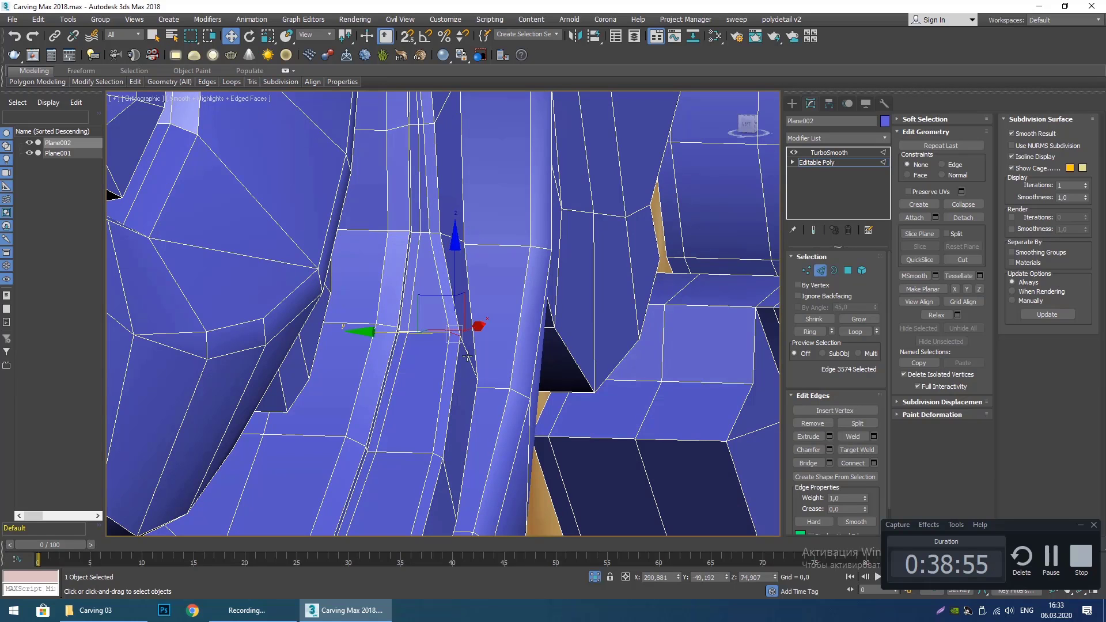
ctrl+click(474, 373)
middle_drag(481, 381, 493, 354)
scroll(492, 354, up, 1)
key(F3)
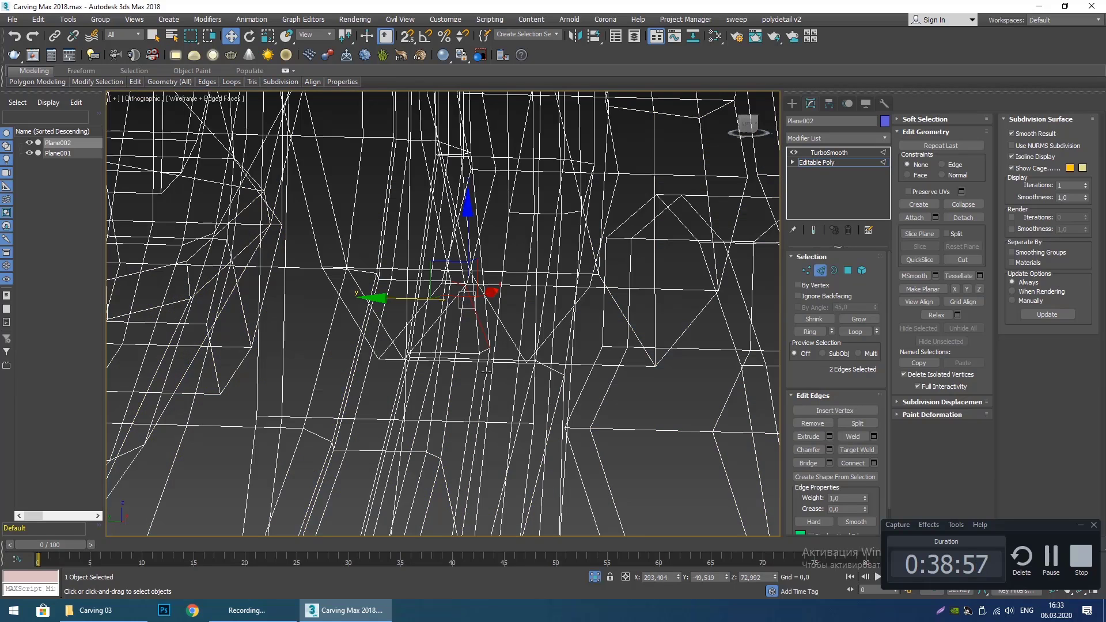
scroll(486, 352, up, 2)
ctrl+click(482, 329)
scroll(492, 377, down, 6)
key(F3)
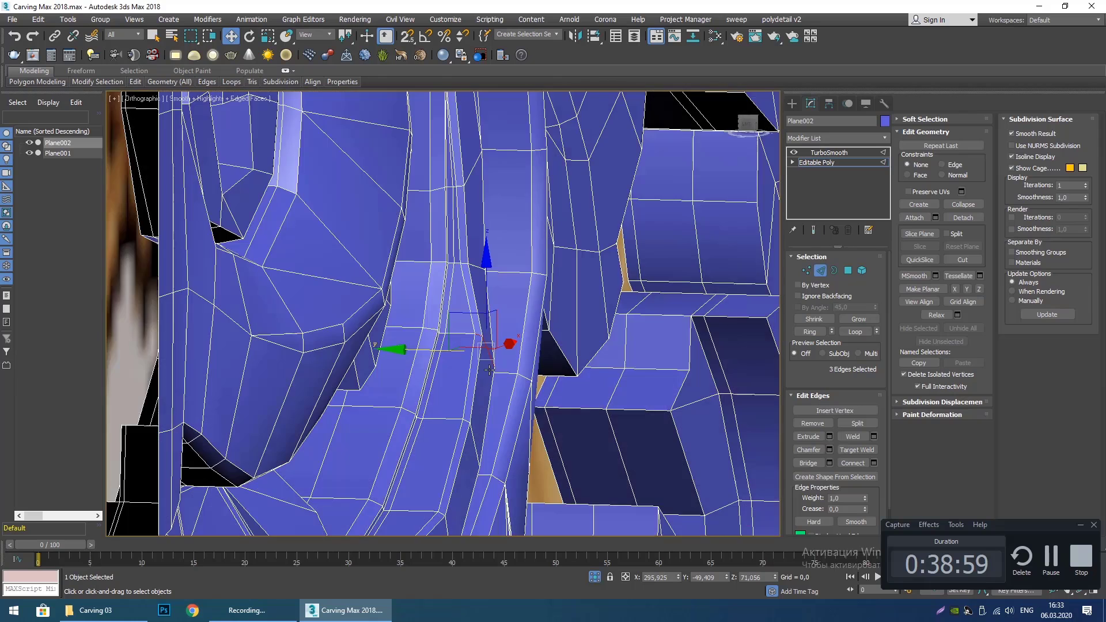
scroll(484, 359, up, 2)
drag(459, 347, 419, 353)
middle_drag(419, 352, 441, 342)
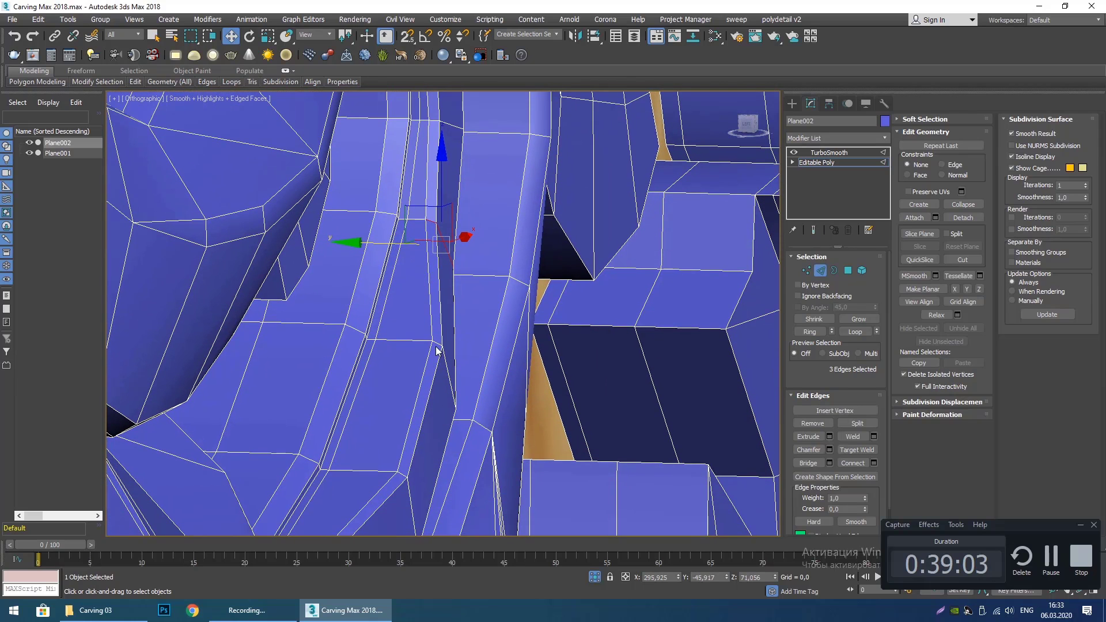
Select the three cross edges of the row farther down the stem band and move them along Y to about -49.4.
click(436, 347)
scroll(452, 392, up, 2)
ctrl+click(447, 375)
scroll(452, 395, up, 3)
middle_drag(452, 394, 483, 370)
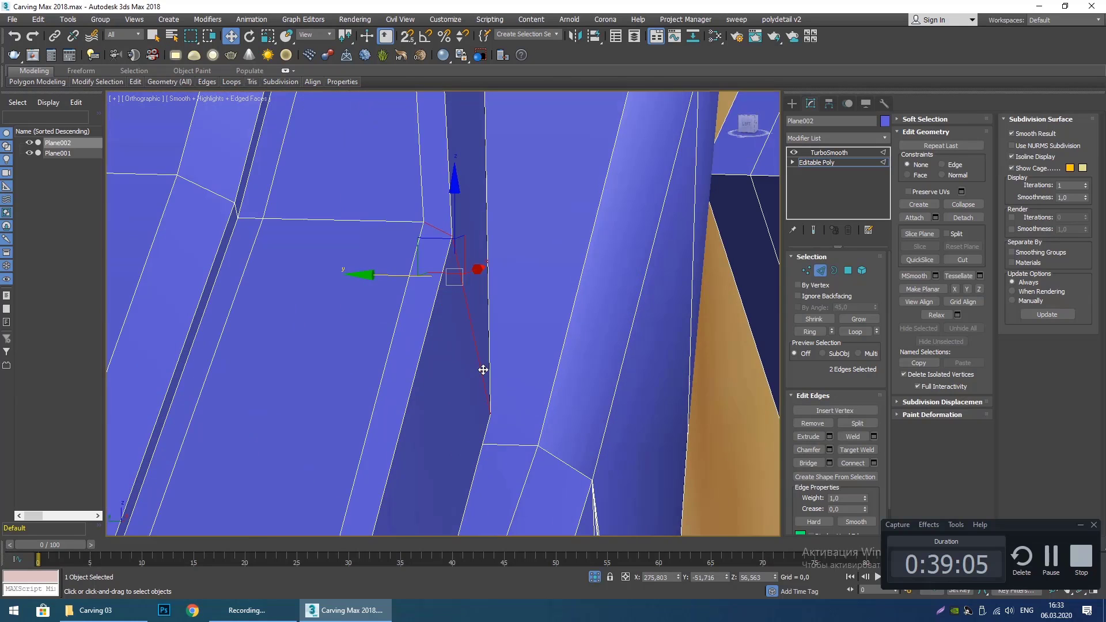
key(F3)
ctrl+click(478, 421)
scroll(478, 421, down, 3)
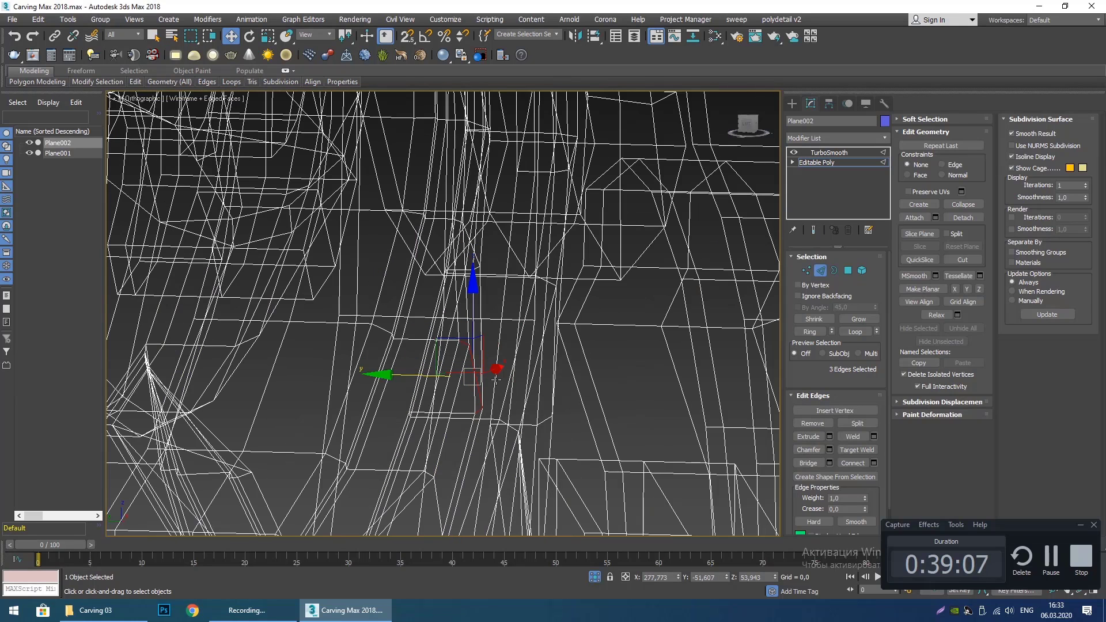
key(F3)
scroll(445, 390, up, 2)
drag(416, 371, 396, 371)
scroll(449, 269, down, 2)
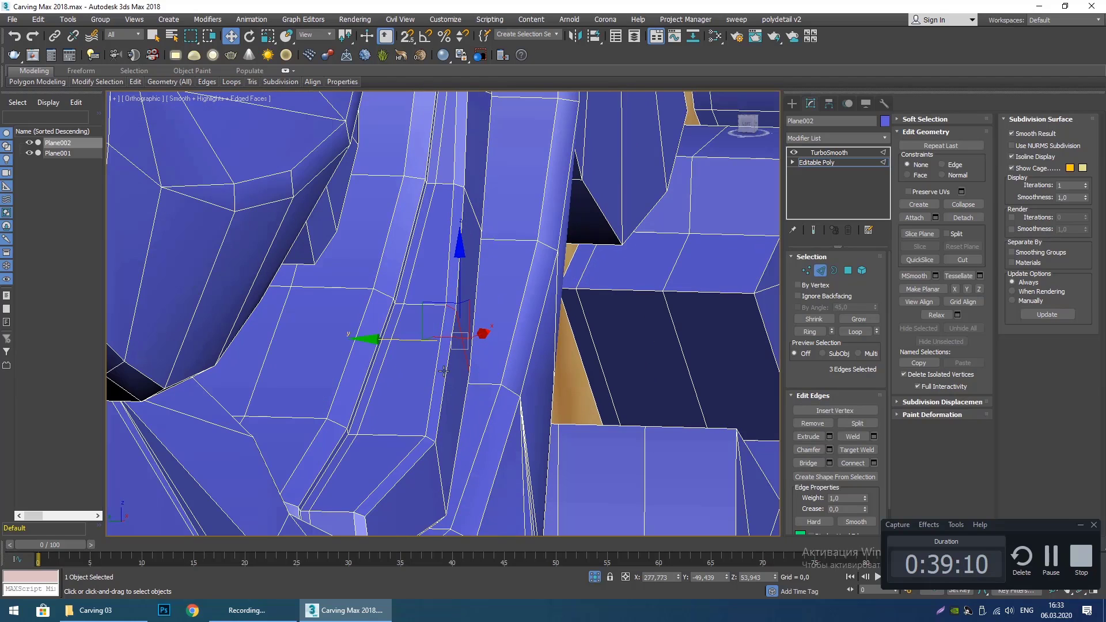
Select the three connected cross edges near the raised band's lower end, including the one hidden in the groove.
click(429, 440)
ctrl+click(443, 471)
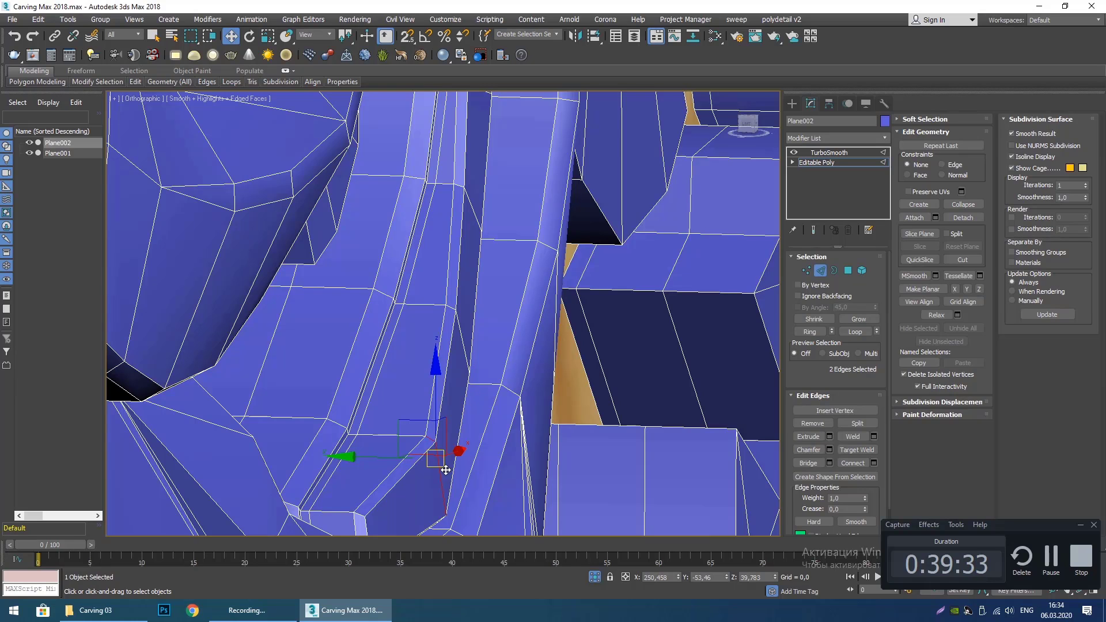
middle_drag(453, 470, 542, 365)
scroll(419, 410, down, 3)
scroll(384, 365, up, 3)
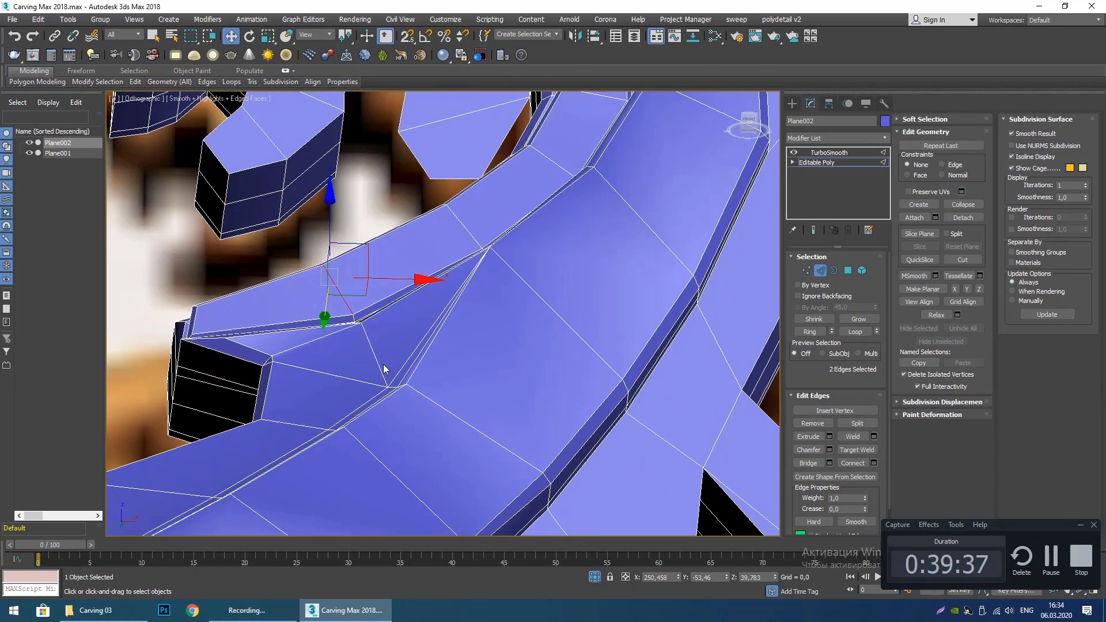
scroll(318, 322, up, 3)
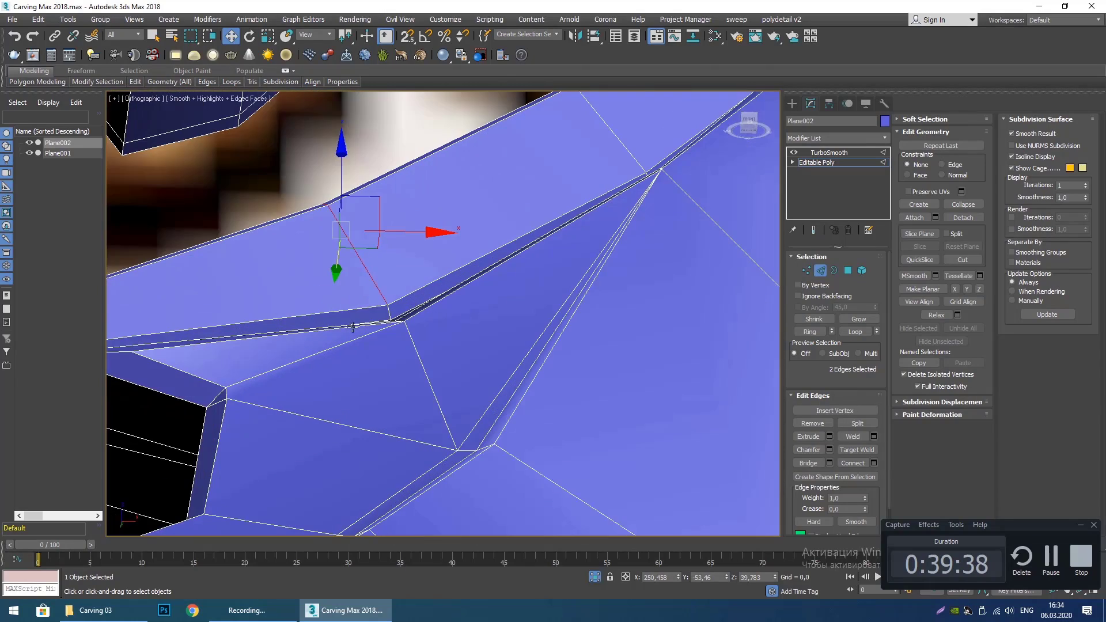
ctrl+click(392, 318)
scroll(392, 318, down, 4)
scroll(525, 327, up, 2)
alt+middle_drag(525, 327, 543, 380)
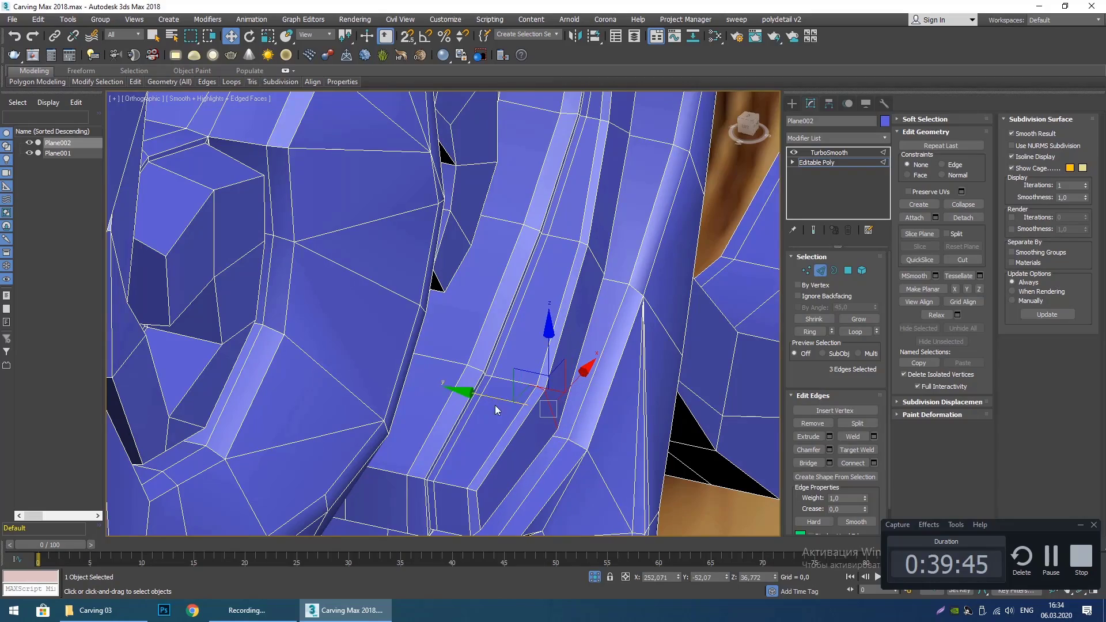
middle_drag(527, 419, 512, 343)
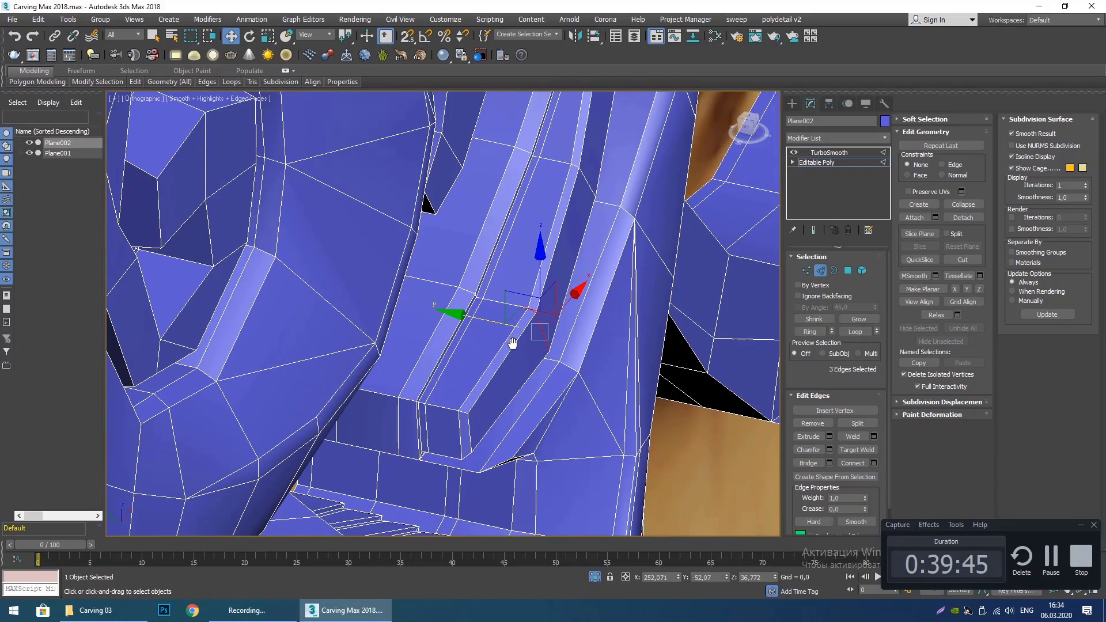
Examine the TurboSmooth result of the stem and raised band, with and without edge lines, up close at the band's upper end.
click(791, 104)
scroll(438, 322, down, 3)
scroll(461, 334, up, 4)
middle_drag(425, 258, 479, 370)
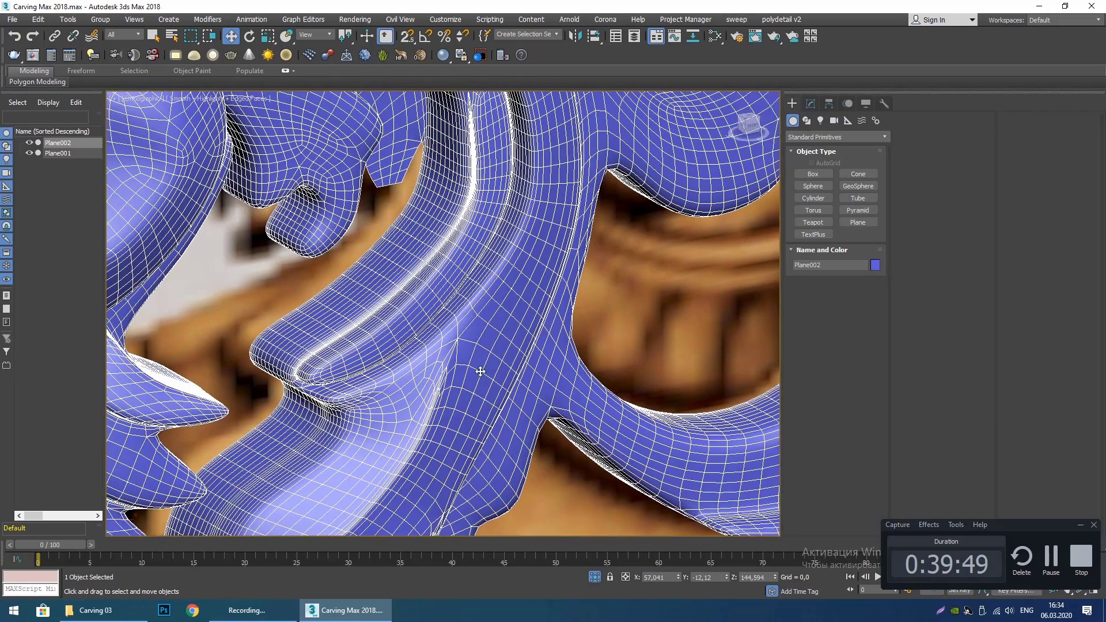
mouse_move(474, 293)
middle_down()
mouse_move(496, 370)
mouse_move(500, 337)
middle_up()
key(F4)
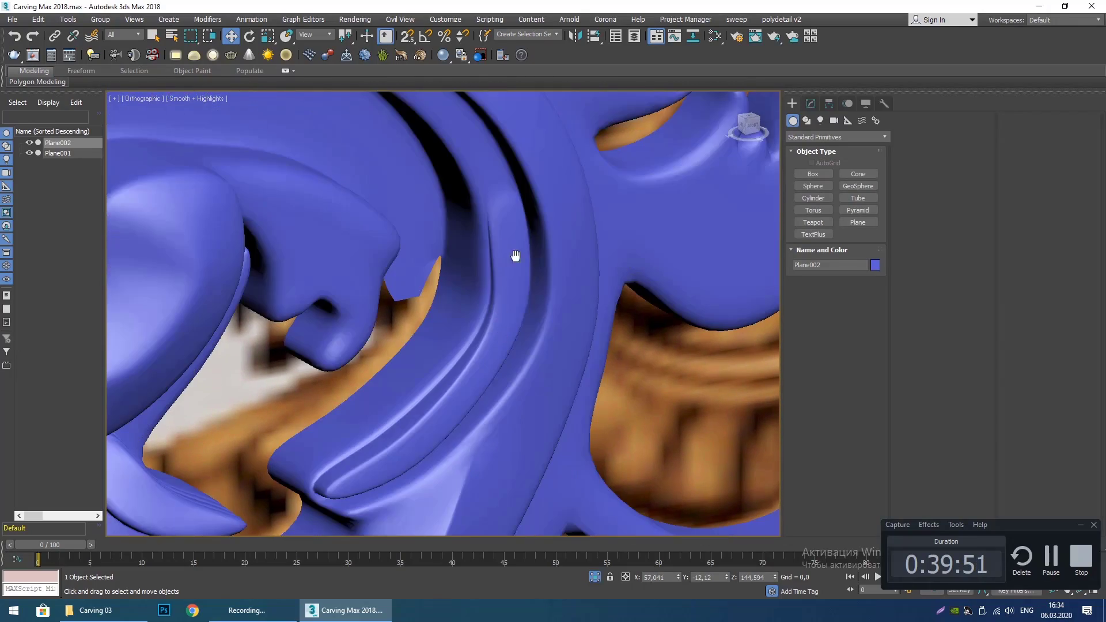
scroll(519, 286, down, 2)
scroll(506, 266, up, 6)
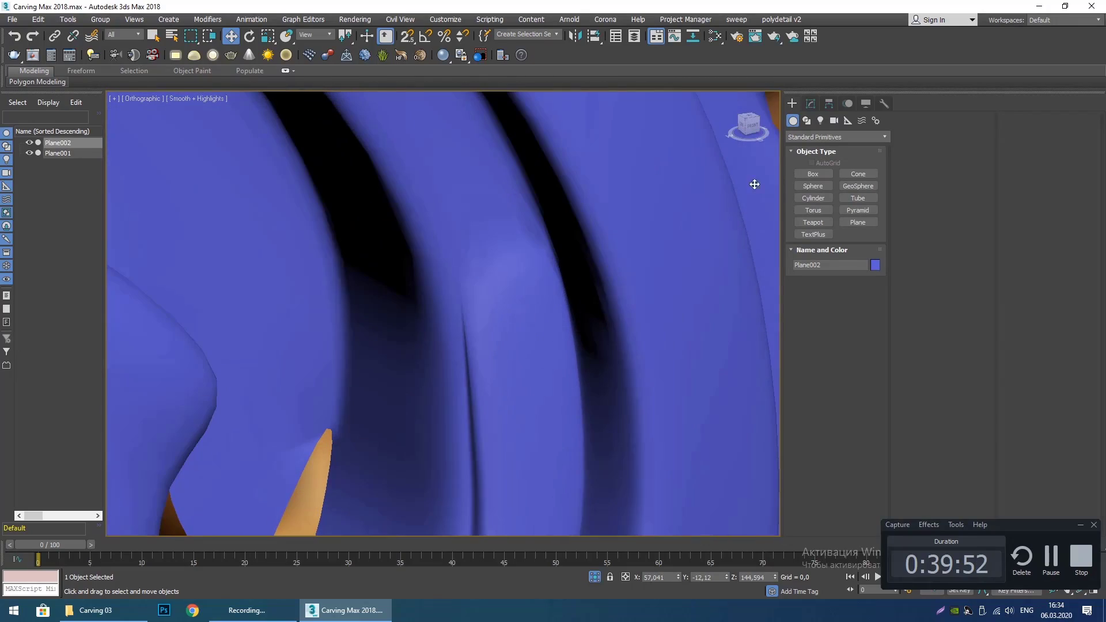
On the Editable Poly cage, target-weld the two lower corner vertices of the bevel strip across the band's upper end to its upper corners.
click(811, 104)
click(809, 163)
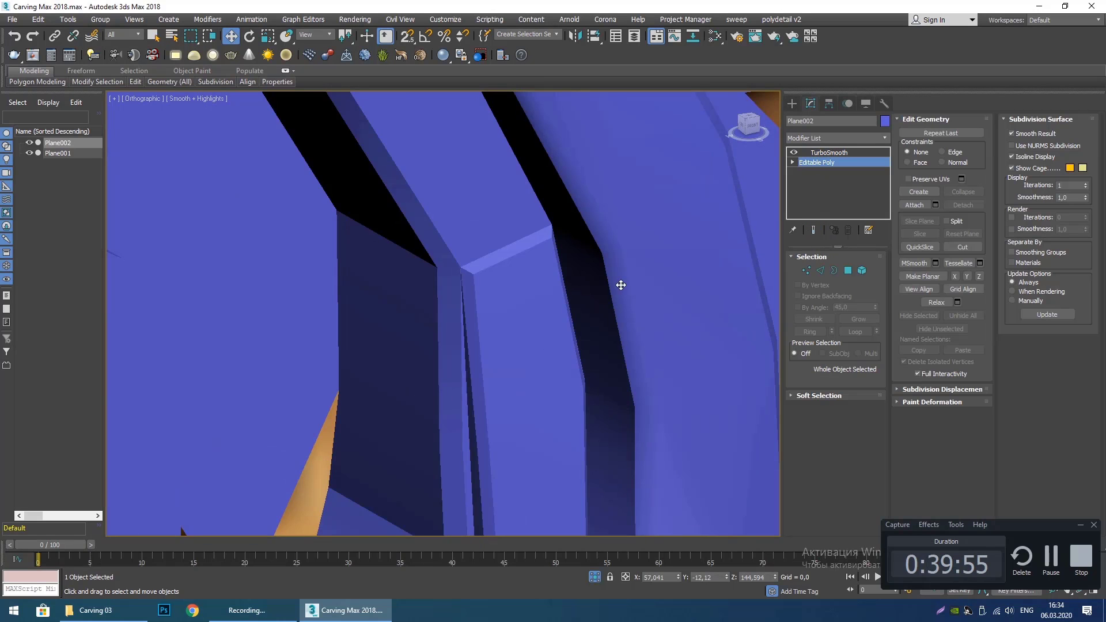
middle_drag(562, 294, 585, 323)
scroll(583, 323, up, 4)
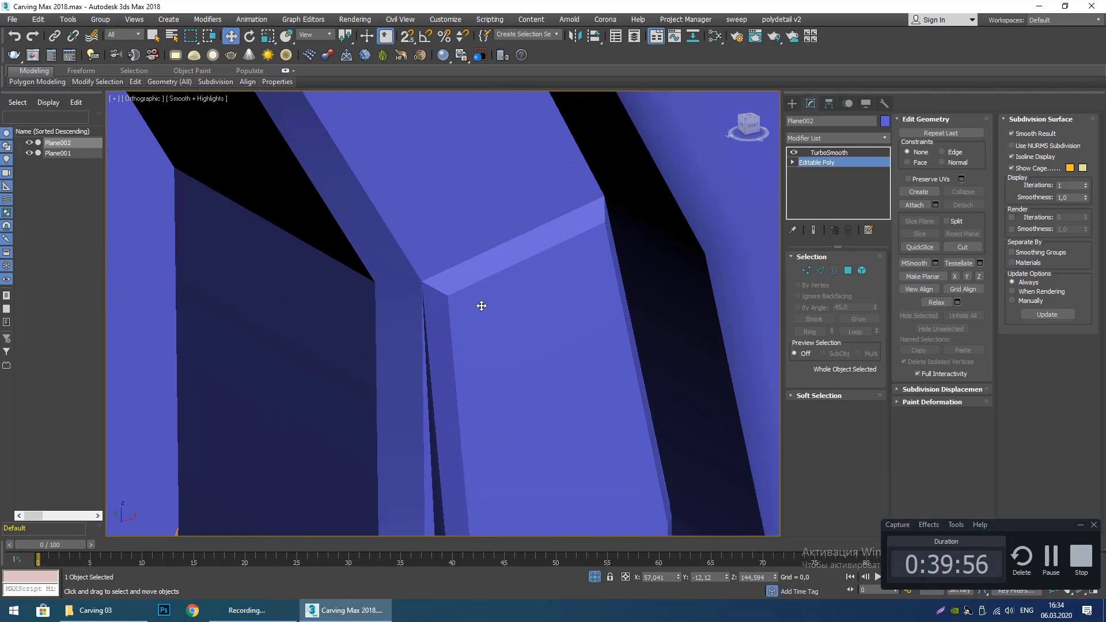
click(805, 271)
click(855, 437)
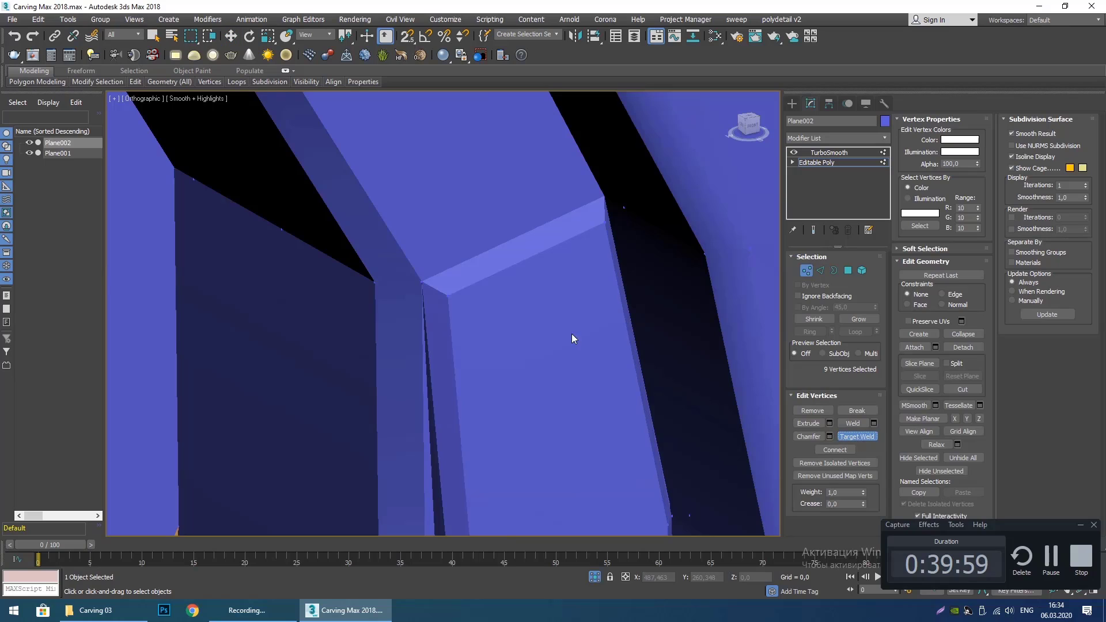
click(444, 297)
click(423, 284)
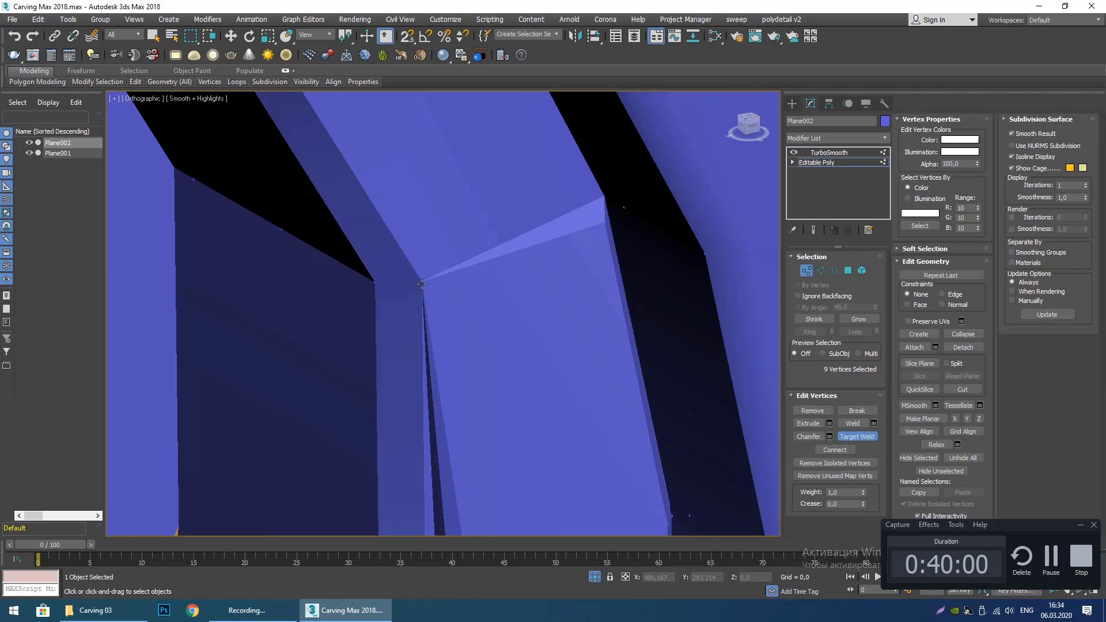
click(603, 223)
click(604, 198)
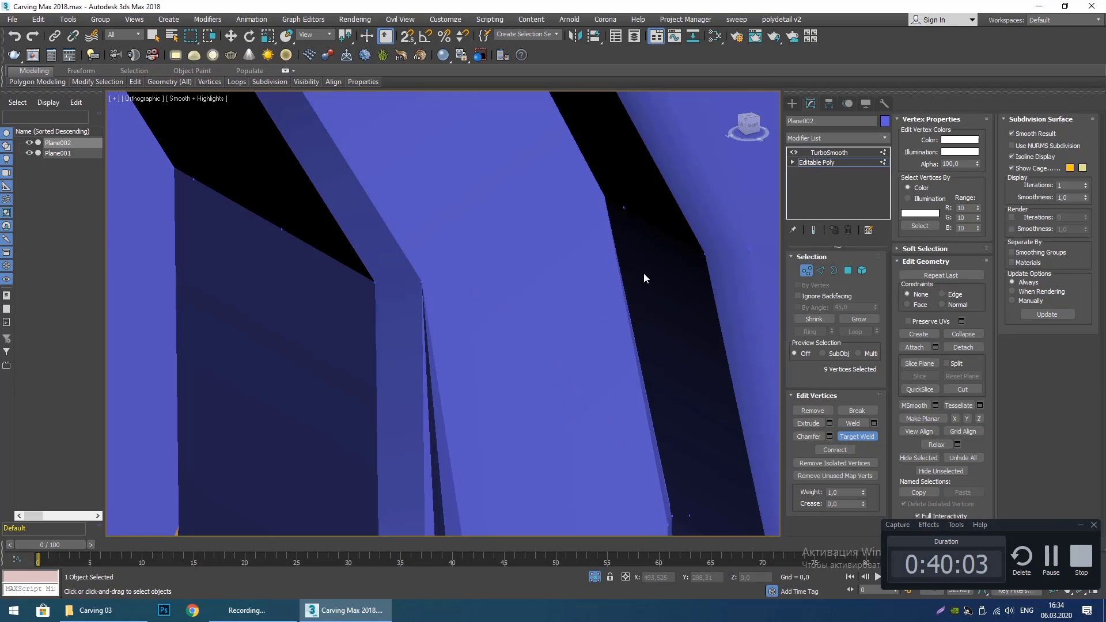
key(F4)
middle_drag(587, 269, 563, 258)
scroll(564, 276, down, 3)
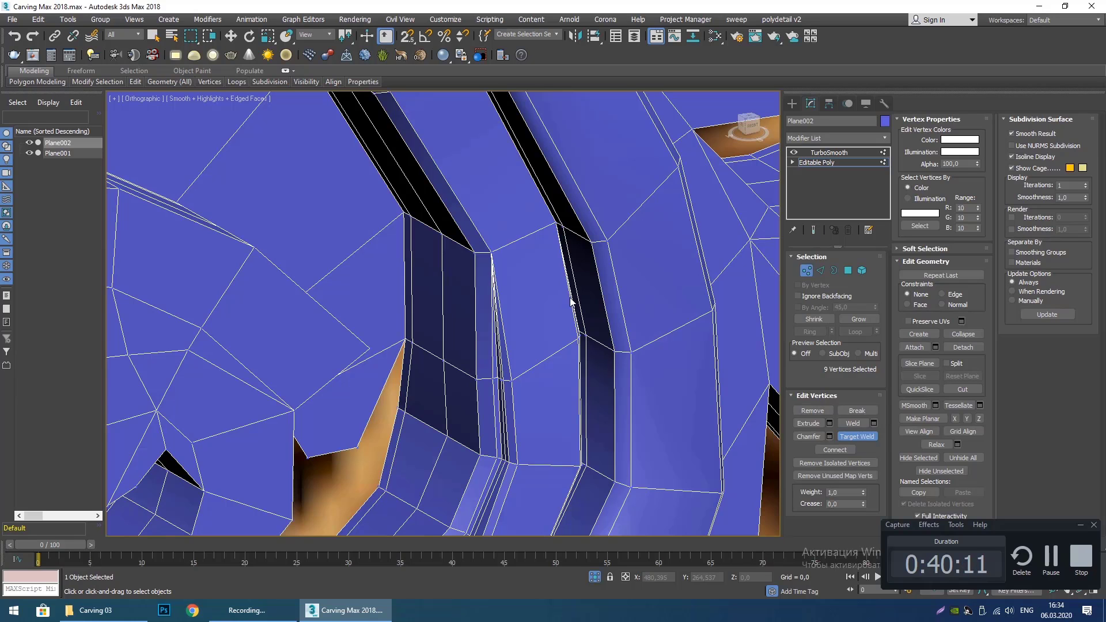
Examine the smoothed ornament without edge lines, at an angle and in the Front view, checking the raised band along the stem.
click(792, 103)
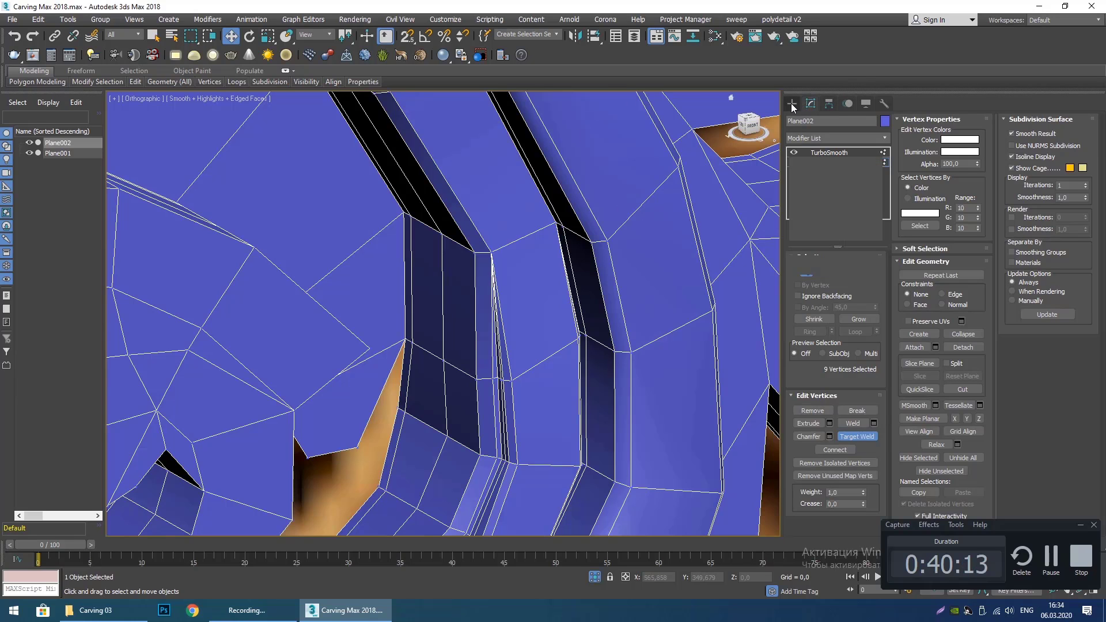
scroll(564, 254, down, 5)
key(F4)
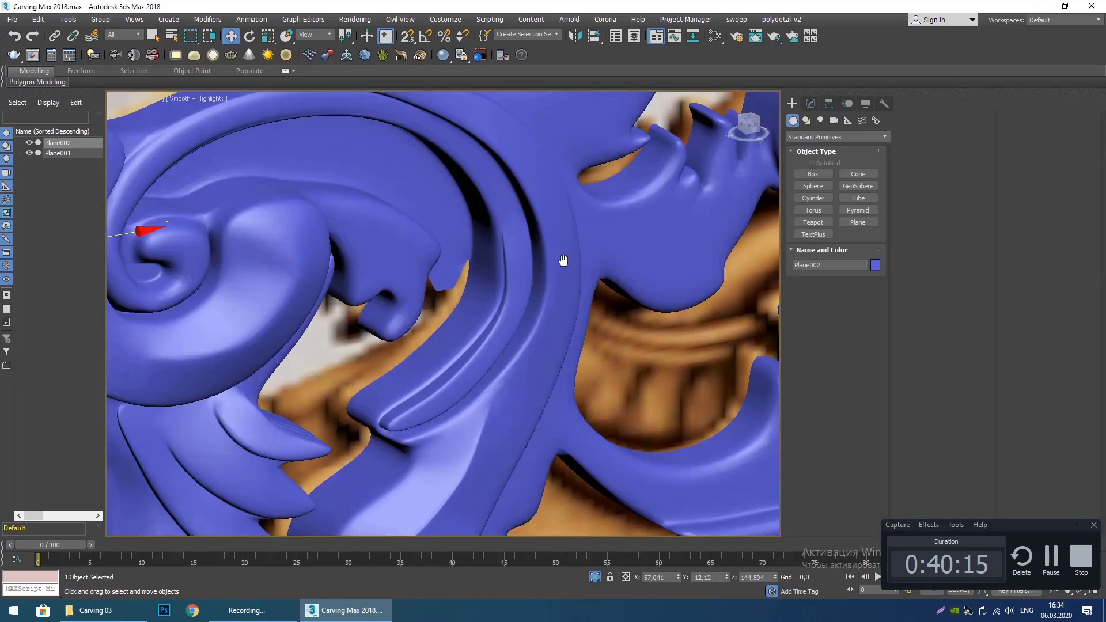
middle_drag(565, 257, 550, 286)
scroll(535, 315, down, 3)
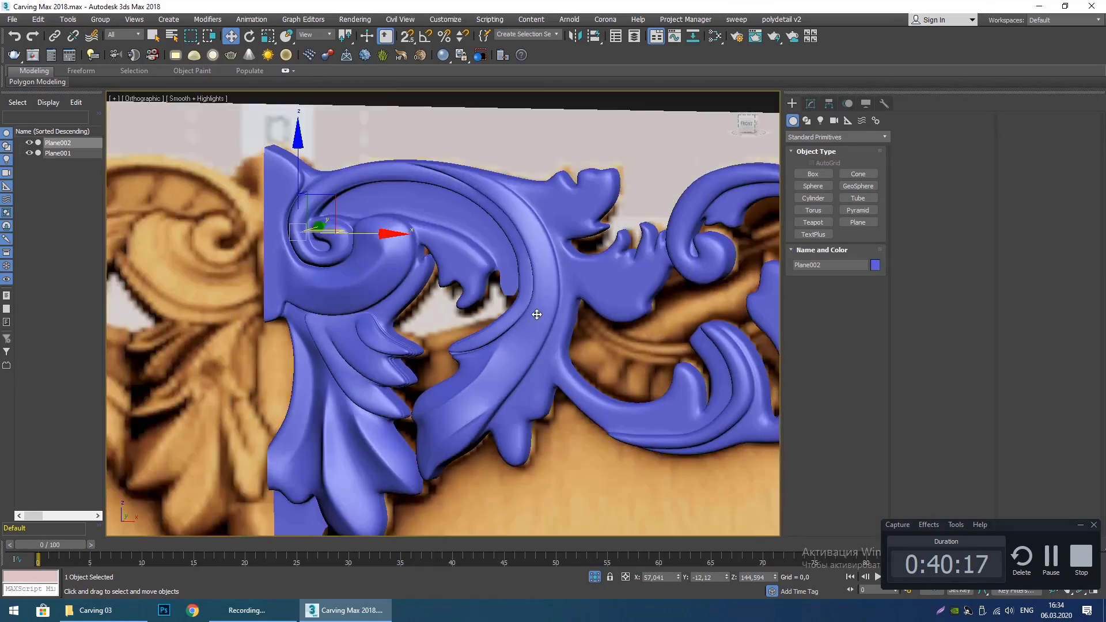
key(f)
key(z)
scroll(409, 289, down, 6)
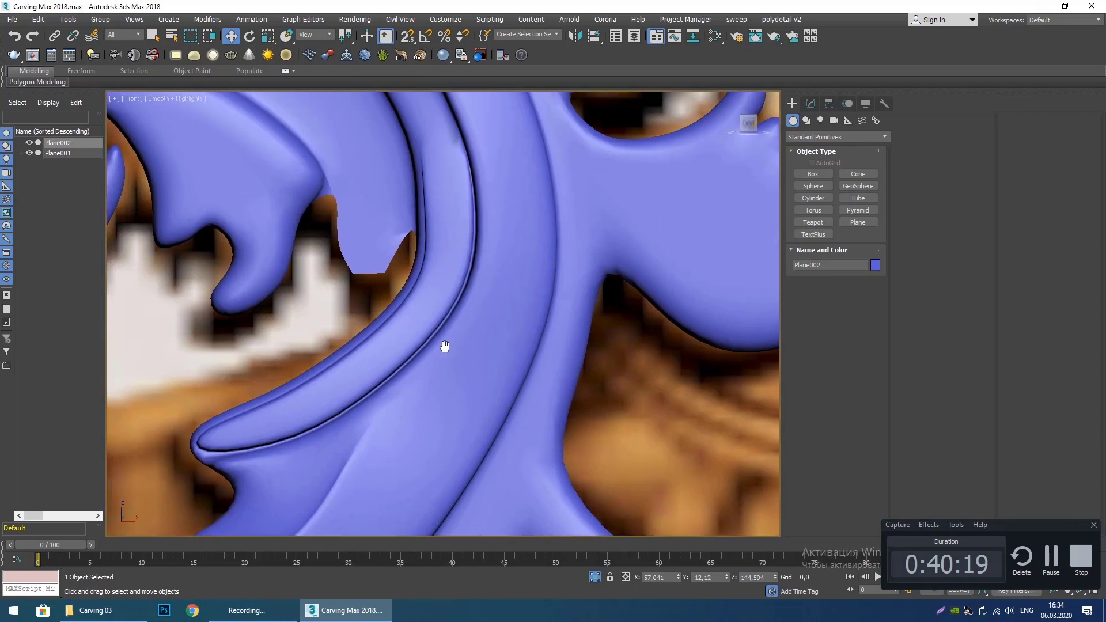
scroll(442, 309, up, 6)
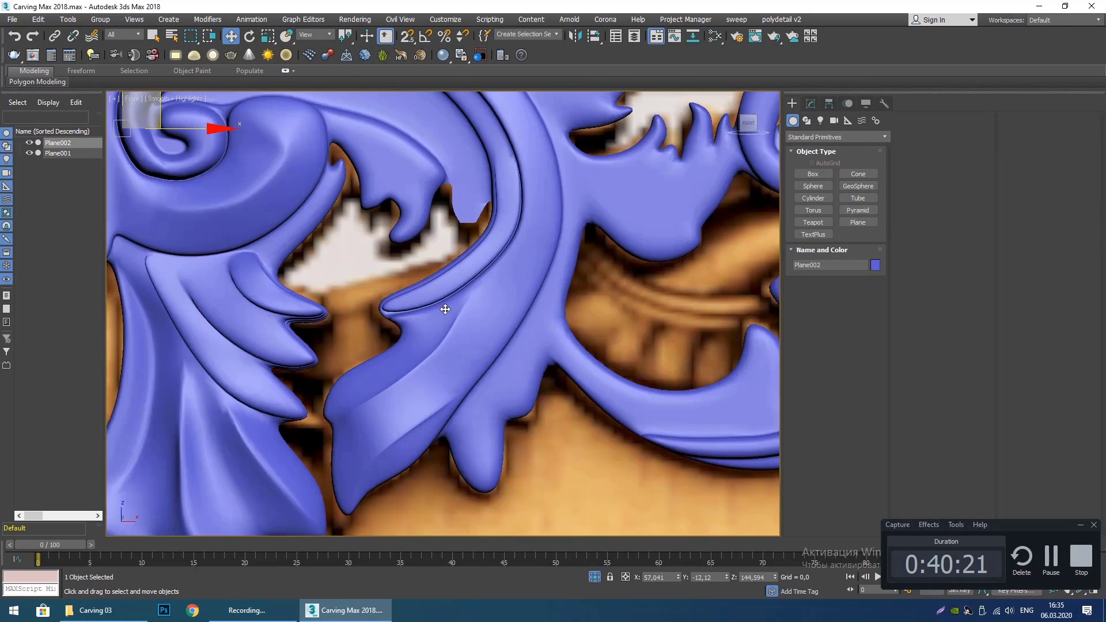
middle_drag(446, 307, 479, 338)
On the Editable Poly cage, move the vertices along the raised band's upper edge near its lower end outward to widen the tip.
key(1)
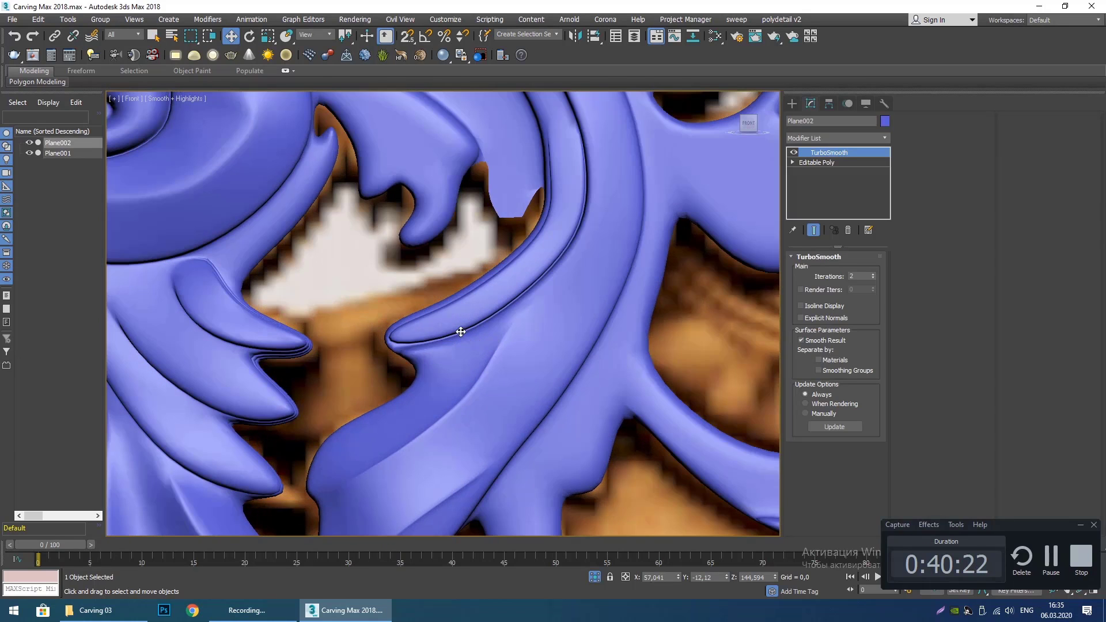
click(844, 161)
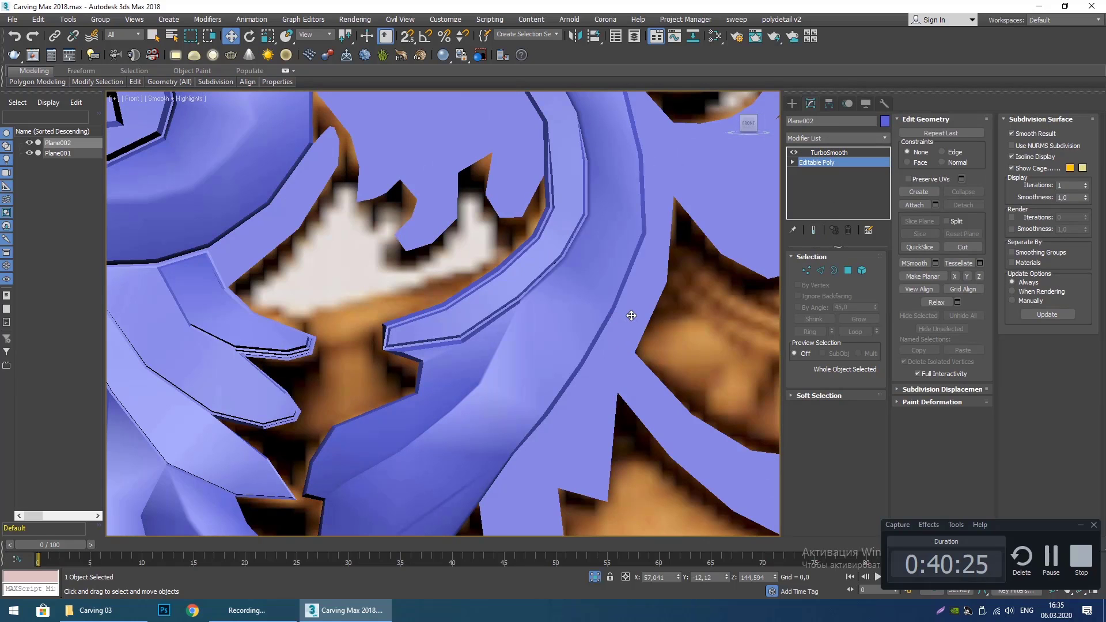
scroll(397, 402, up, 2)
scroll(427, 361, down, 5)
scroll(429, 369, up, 5)
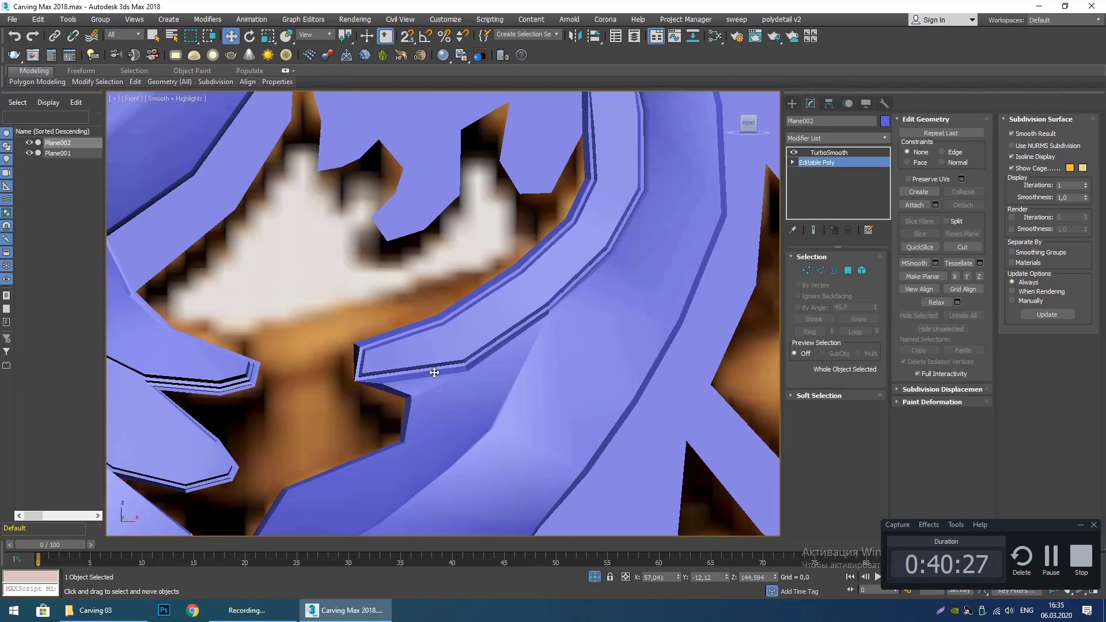
scroll(435, 373, down, 1)
key(1)
drag(391, 383, 619, 230)
key(F4)
click(637, 319)
scroll(593, 323, down, 5)
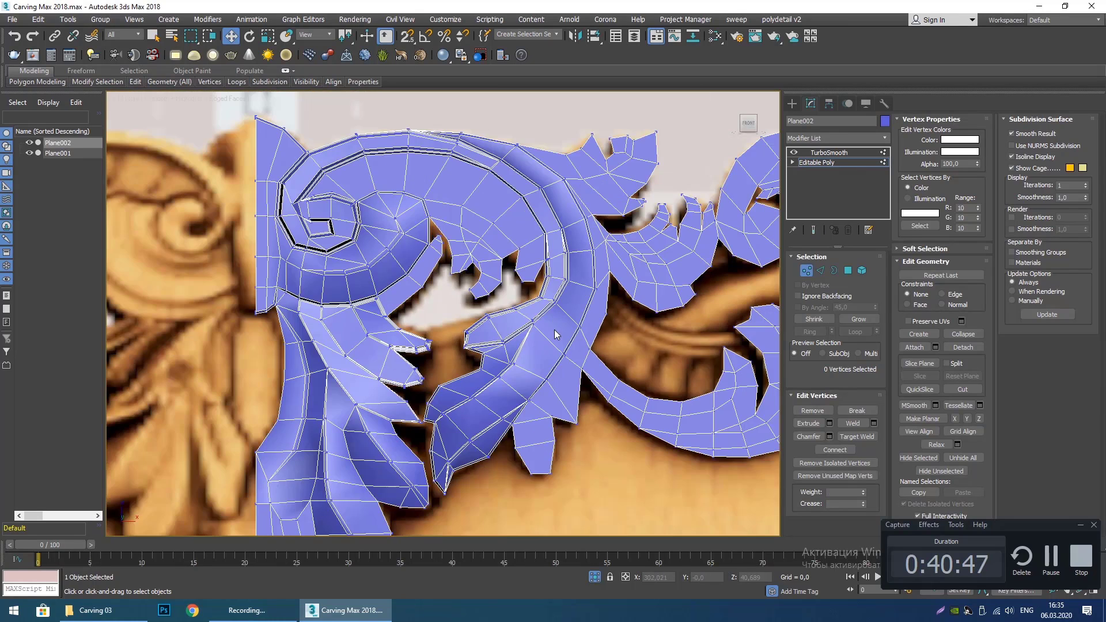
Examine the reshaped band tip on the cage and in the TurboSmooth result, without edge lines, against the reference image.
scroll(519, 340, up, 5)
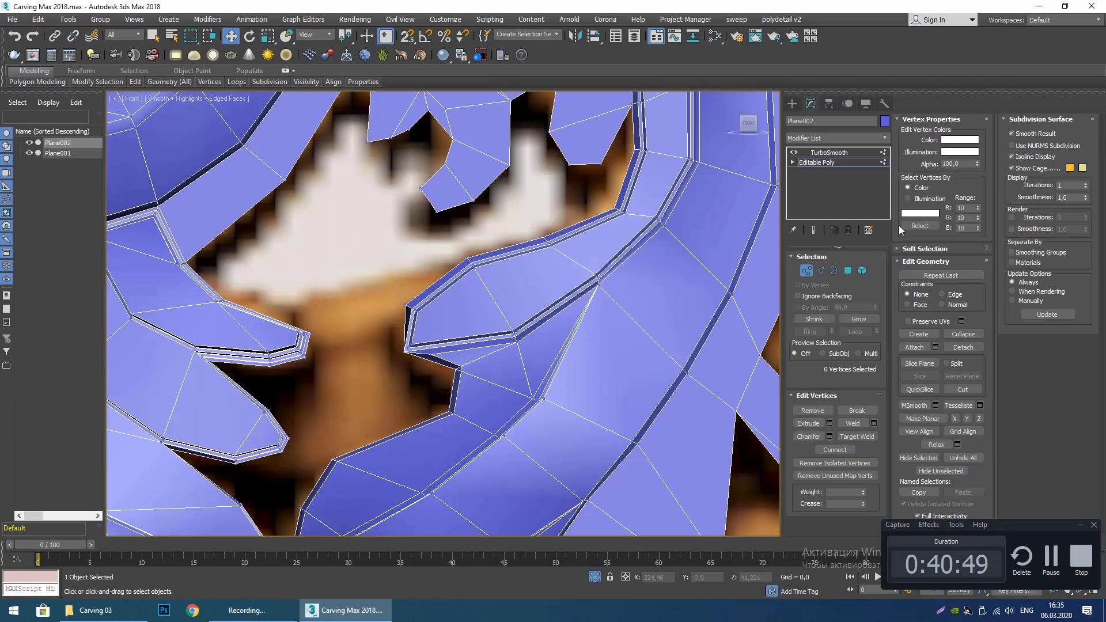
click(791, 104)
scroll(524, 374, down, 5)
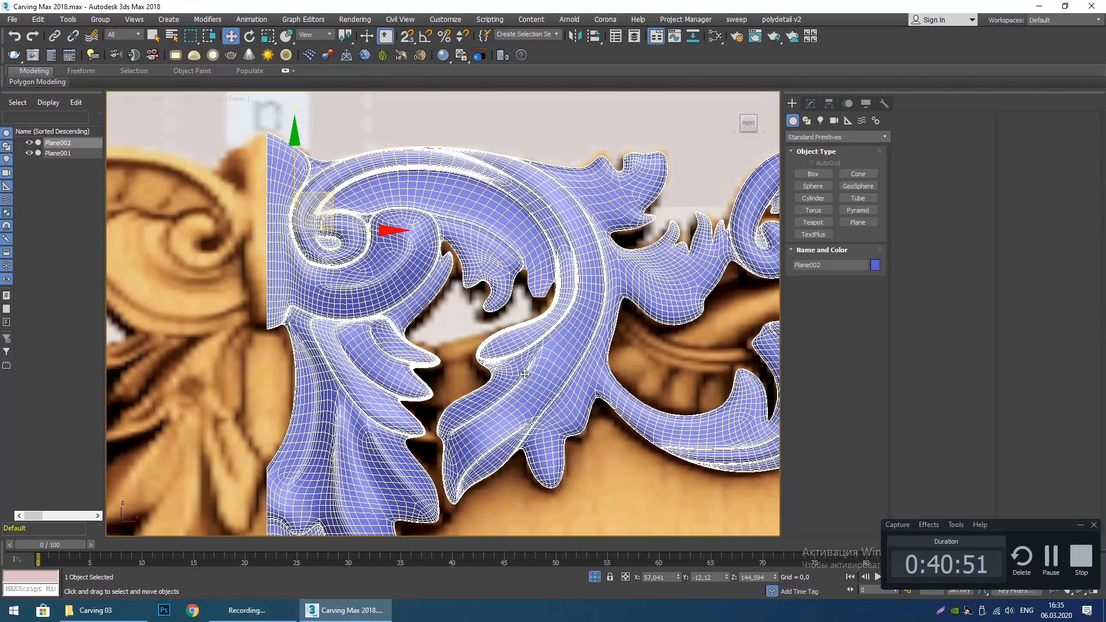
key(F4)
scroll(530, 373, down, 5)
scroll(512, 385, up, 3)
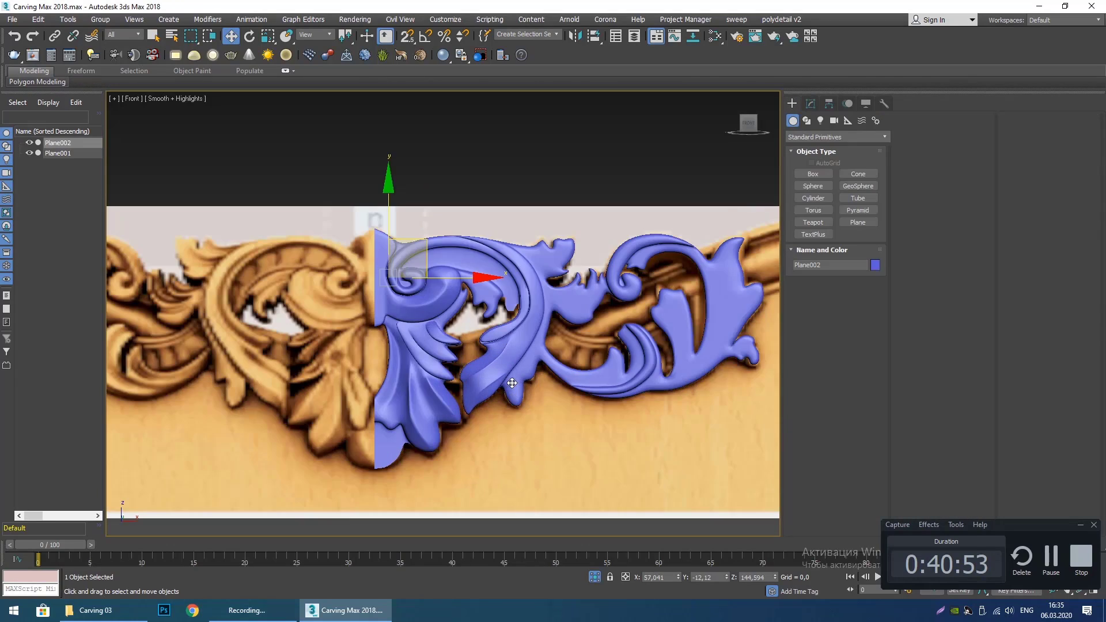
scroll(492, 339, up, 6)
middle_drag(499, 348, 501, 380)
On the cage, select the ten overlapping vertices at the lower corner of the raised band's tip and move them slightly up and inward.
key(1)
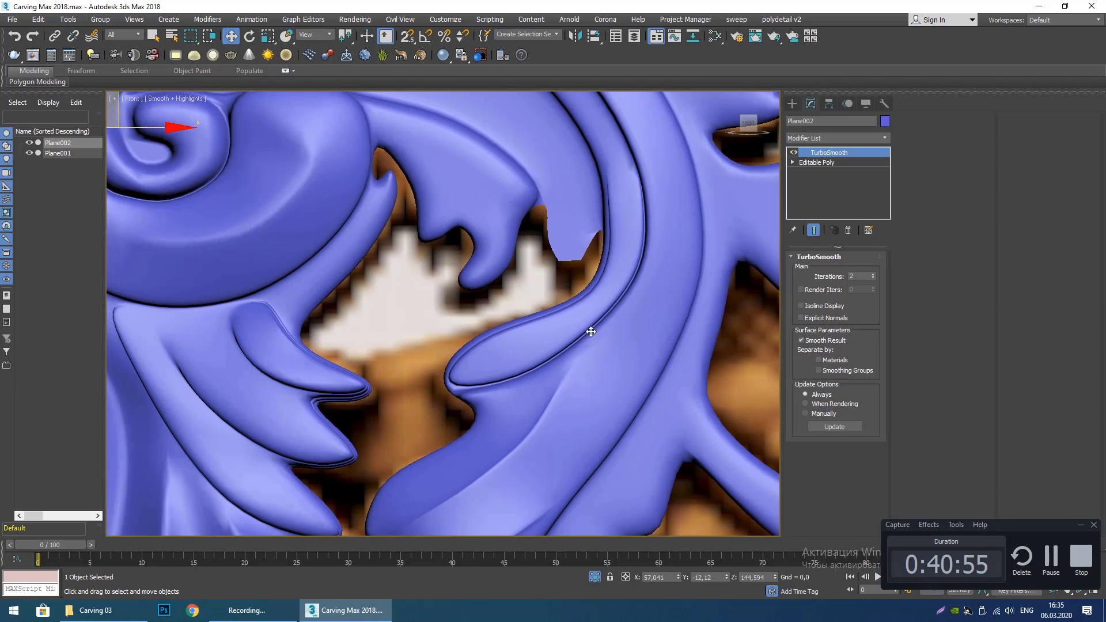
click(806, 163)
scroll(463, 403, up, 4)
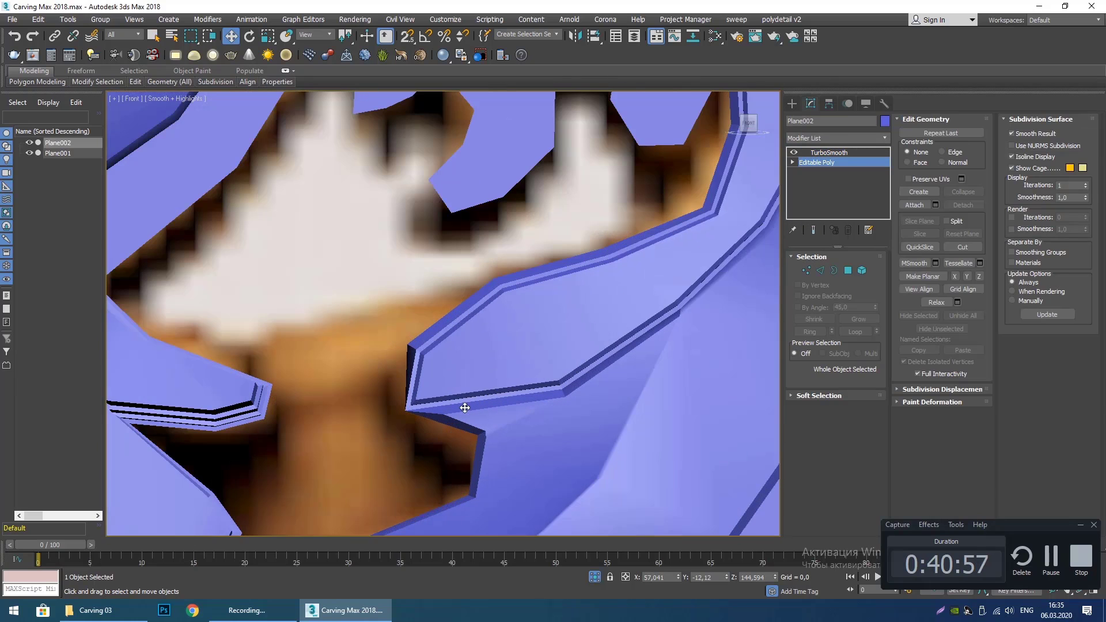
key(1)
drag(410, 353, 458, 383)
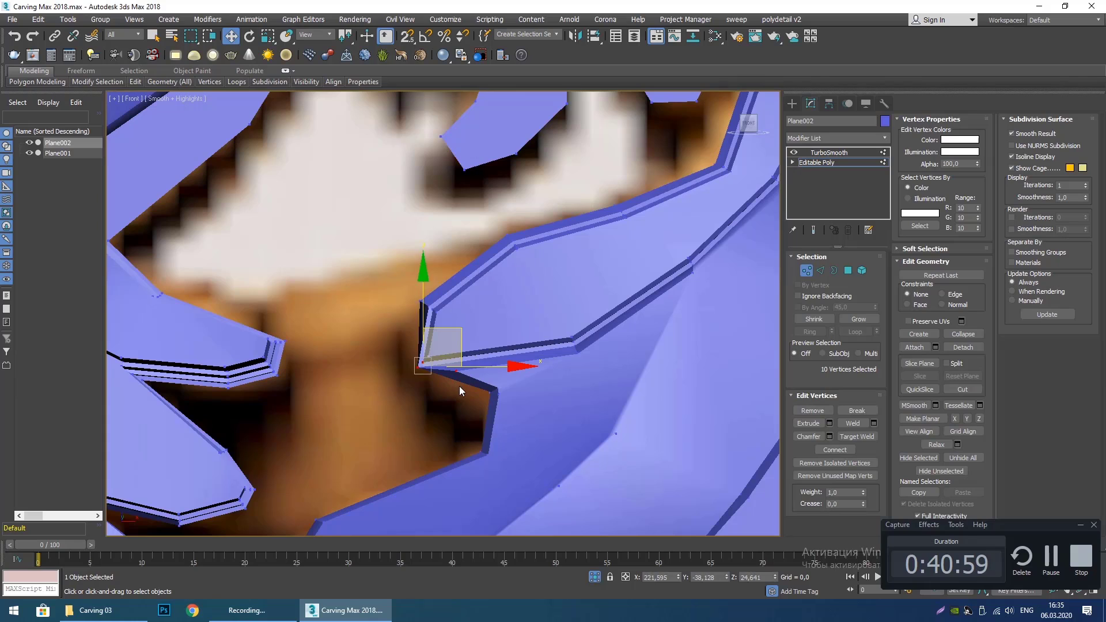
key(F3)
mouse_move(379, 324)
mouse_down()
mouse_move(423, 362)
mouse_move(435, 396)
mouse_up()
drag(455, 336, 468, 313)
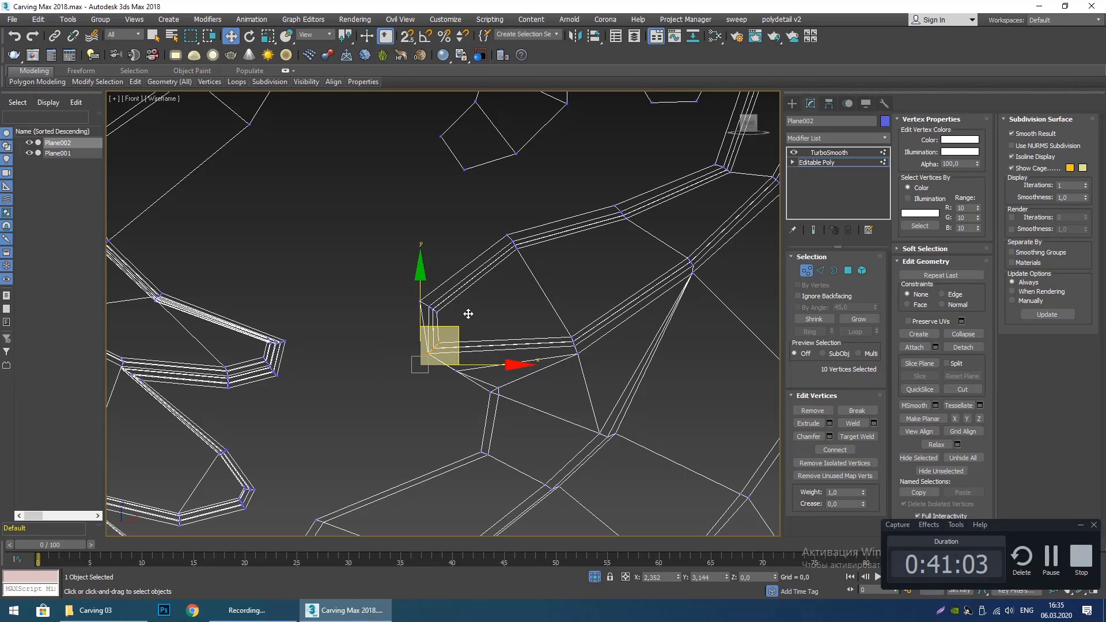
Select the stray vertex just below the band's tip and move it along the X axis towards the top corner of the adjacent side wall.
click(451, 403)
click(457, 370)
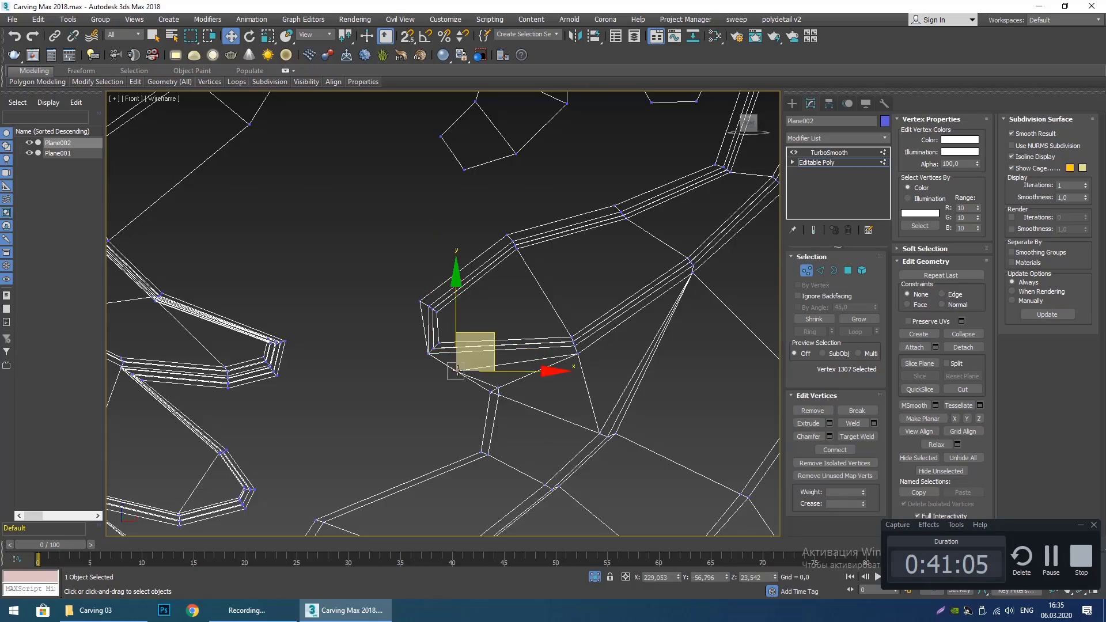
scroll(479, 371, down, 2)
alt+middle_drag(484, 372, 484, 409)
scroll(533, 368, up, 3)
scroll(524, 383, up, 2)
scroll(548, 375, up, 3)
mouse_move(632, 383)
middle_down()
mouse_move(556, 357)
mouse_move(452, 354)
middle_up()
key(F3)
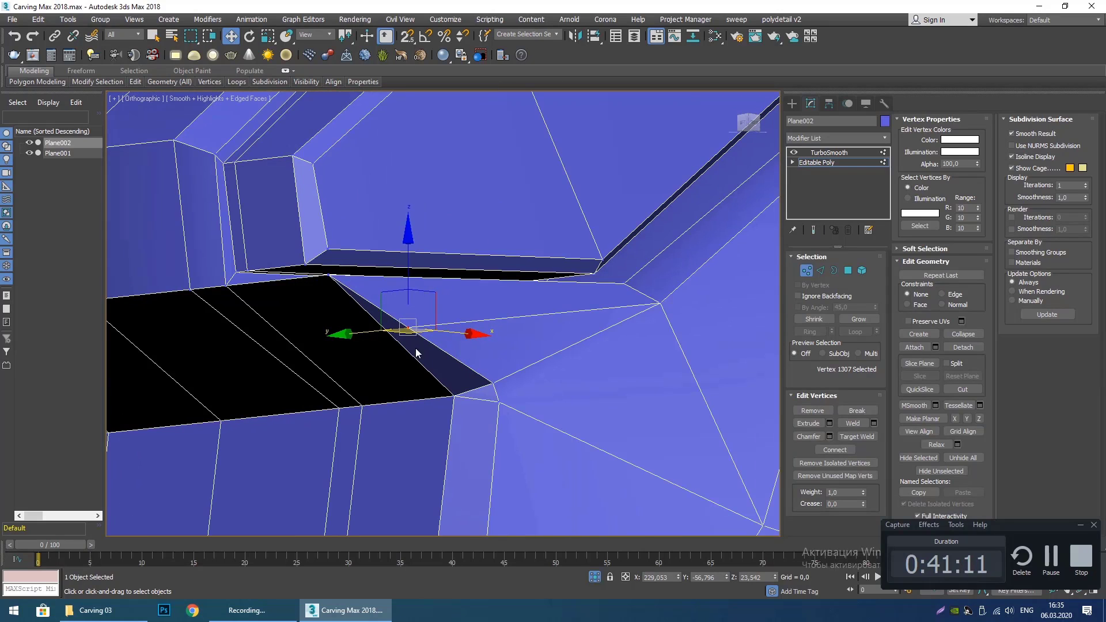
drag(404, 324, 508, 339)
Target-weld the moved stray vertex to the neighbouring top corner of the side wall's bevel strip.
middle_drag(549, 377, 239, 425)
middle_drag(439, 324, 376, 353)
scroll(378, 353, down, 4)
scroll(426, 362, up, 2)
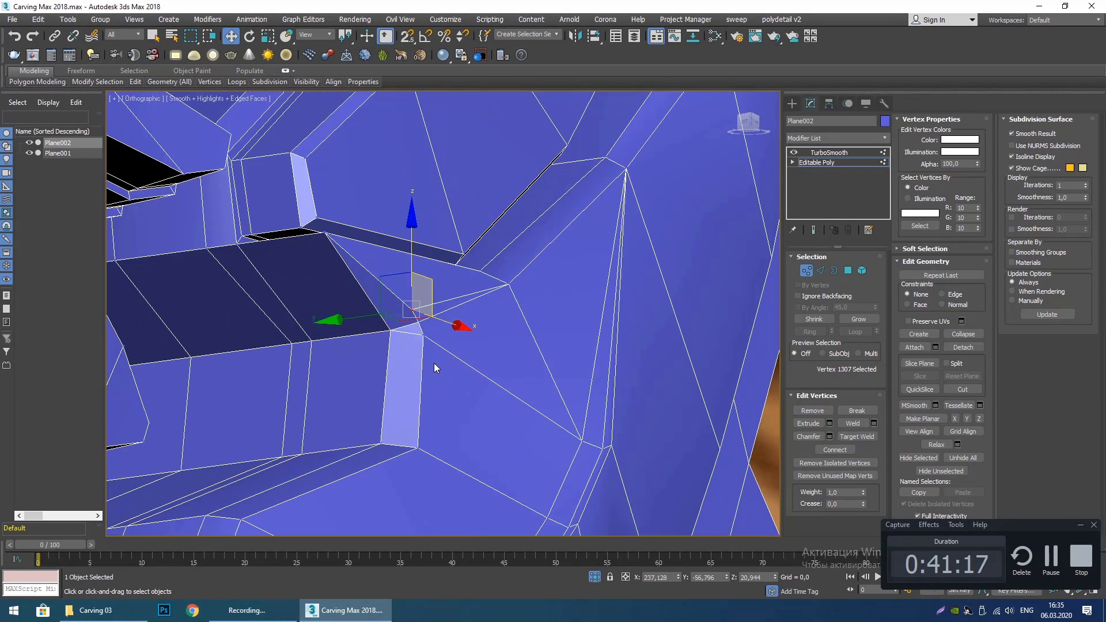
click(868, 438)
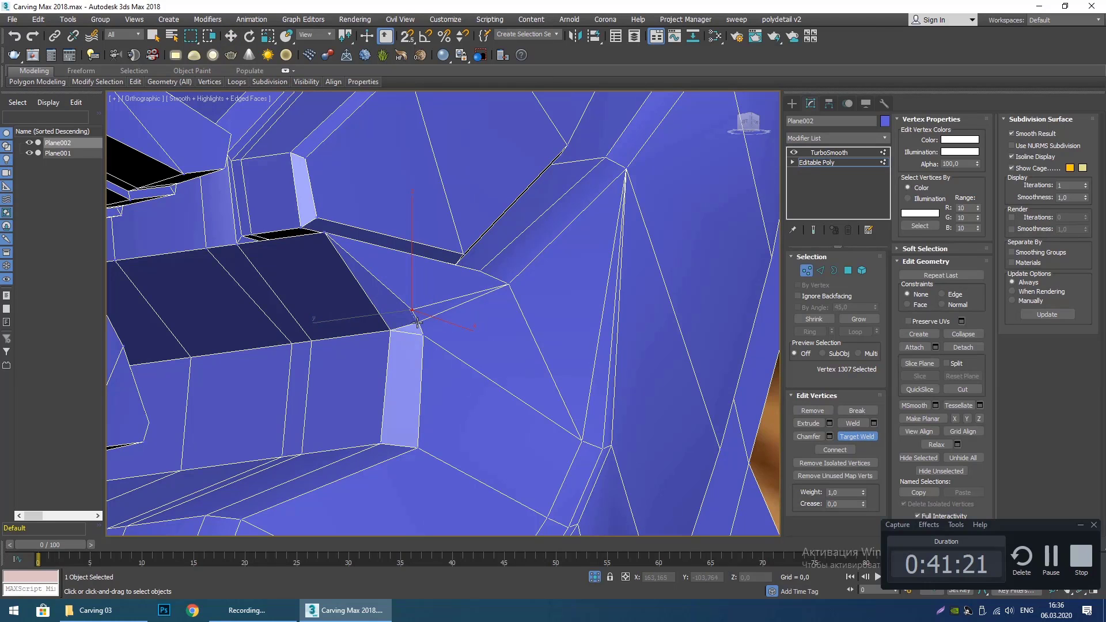
click(417, 323)
alt+middle_drag(427, 328, 561, 329)
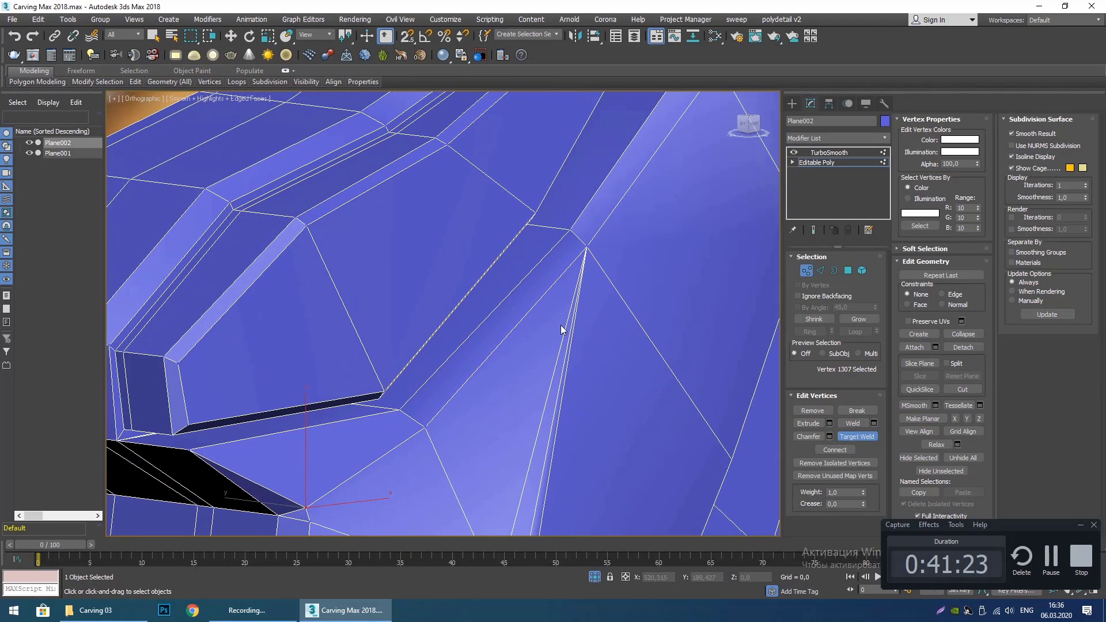
middle_drag(453, 410, 540, 305)
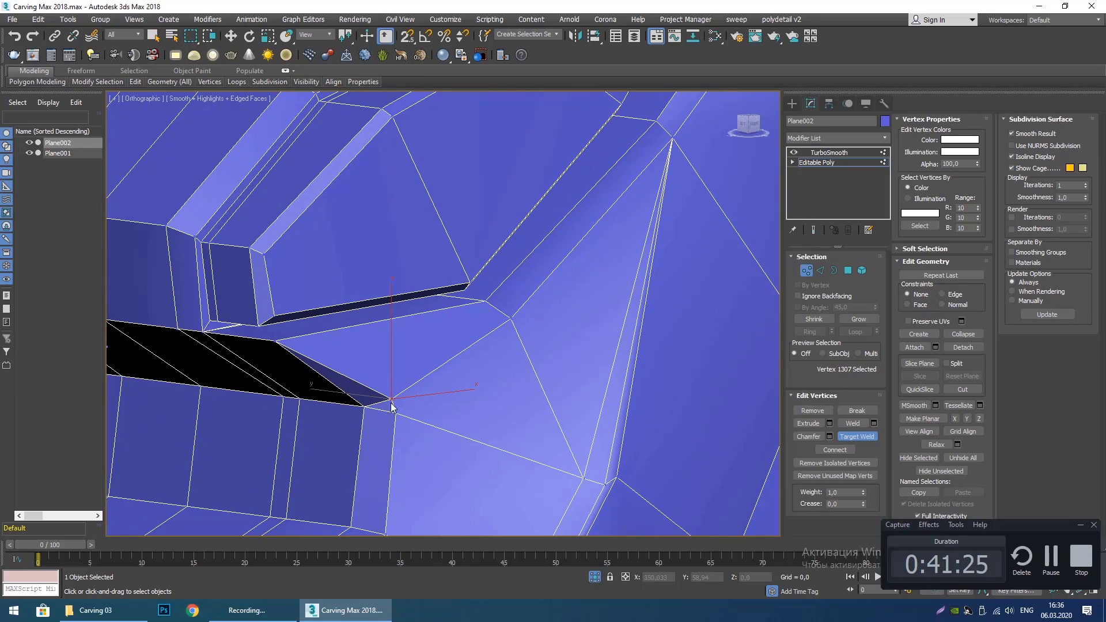
click(394, 415)
Target-weld the loose vertex under the band's tip to the top corner of the side wall below it.
alt+middle_drag(416, 428, 433, 345)
scroll(443, 320, up, 4)
middle_drag(451, 294, 446, 361)
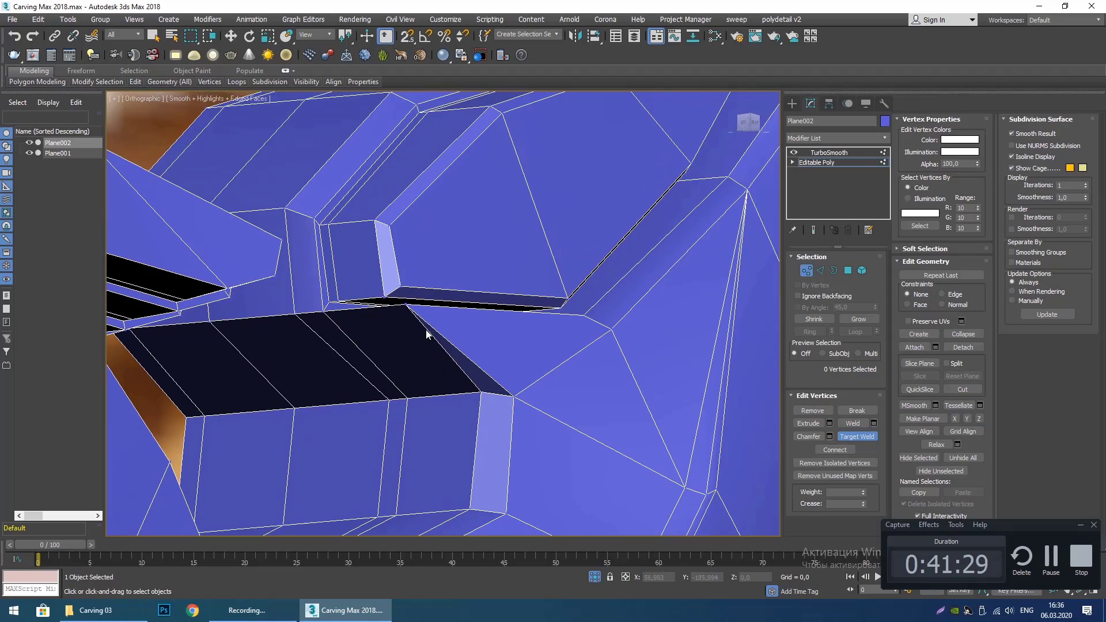
click(478, 394)
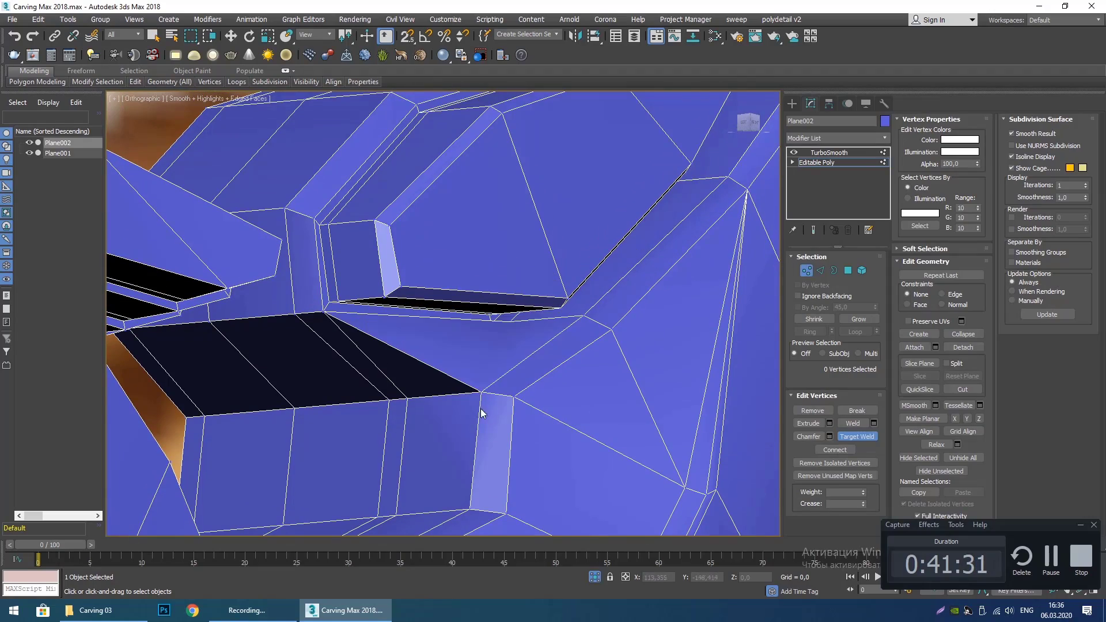
Delete the stretched triangular polygon in the side wall directly beneath the raised band's tip.
scroll(468, 370, down, 4)
alt+middle_drag(468, 370, 444, 375)
scroll(511, 314, up, 4)
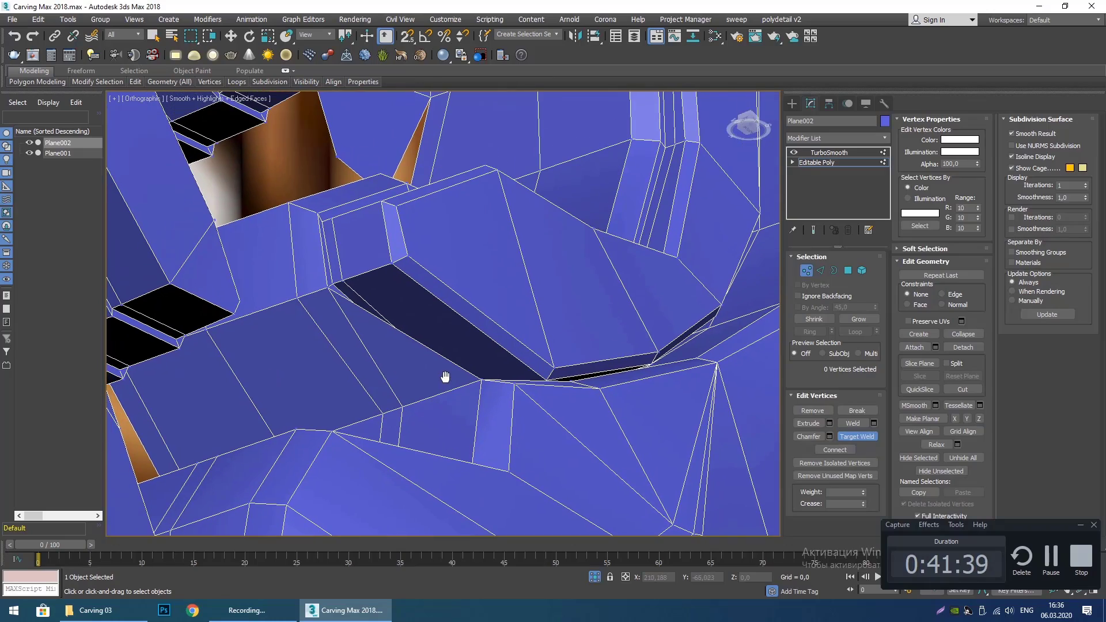
key(w)
key(4)
click(432, 370)
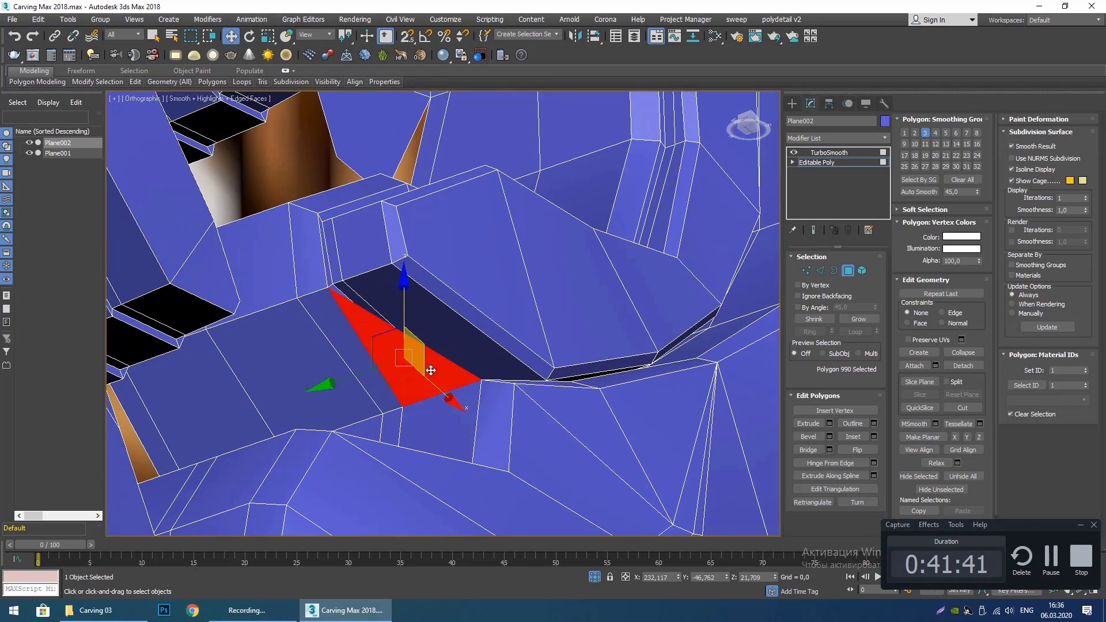
key(Delete)
Delete the adjoining polygon and the thin sliver polygon along the band's lower edge, leaving the area open for rebuilding.
scroll(458, 370, down, 4)
alt+middle_drag(453, 373, 420, 449)
middle_drag(420, 449, 506, 372)
scroll(448, 357, down, 2)
scroll(438, 417, up, 3)
scroll(539, 406, up, 3)
click(532, 356)
key(Delete)
scroll(445, 253, up, 2)
click(517, 360)
scroll(537, 378, up, 2)
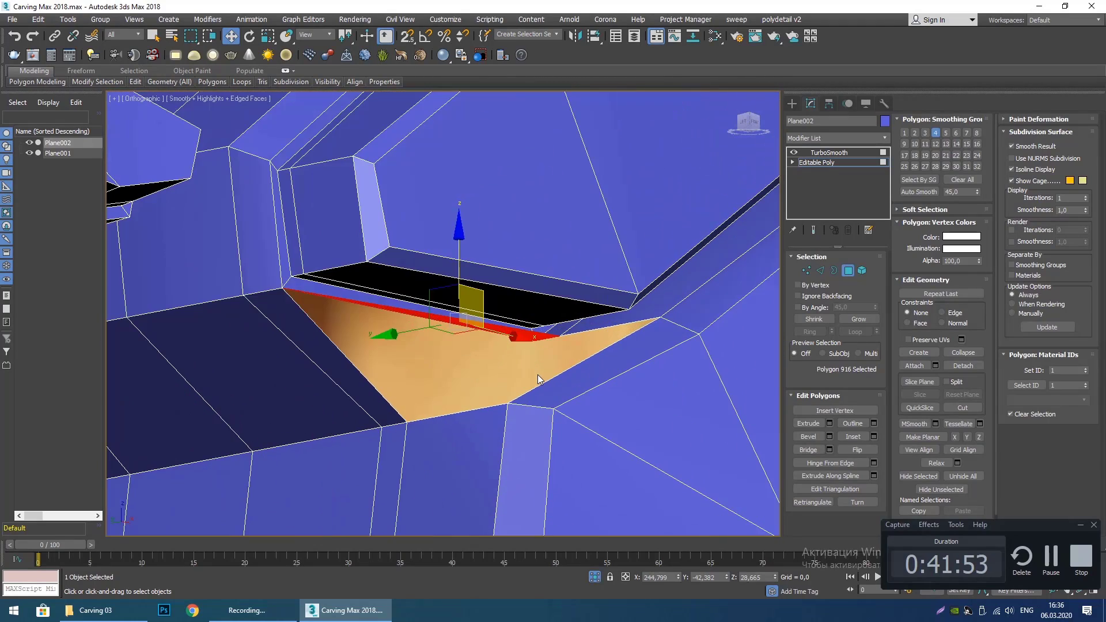
key(Delete)
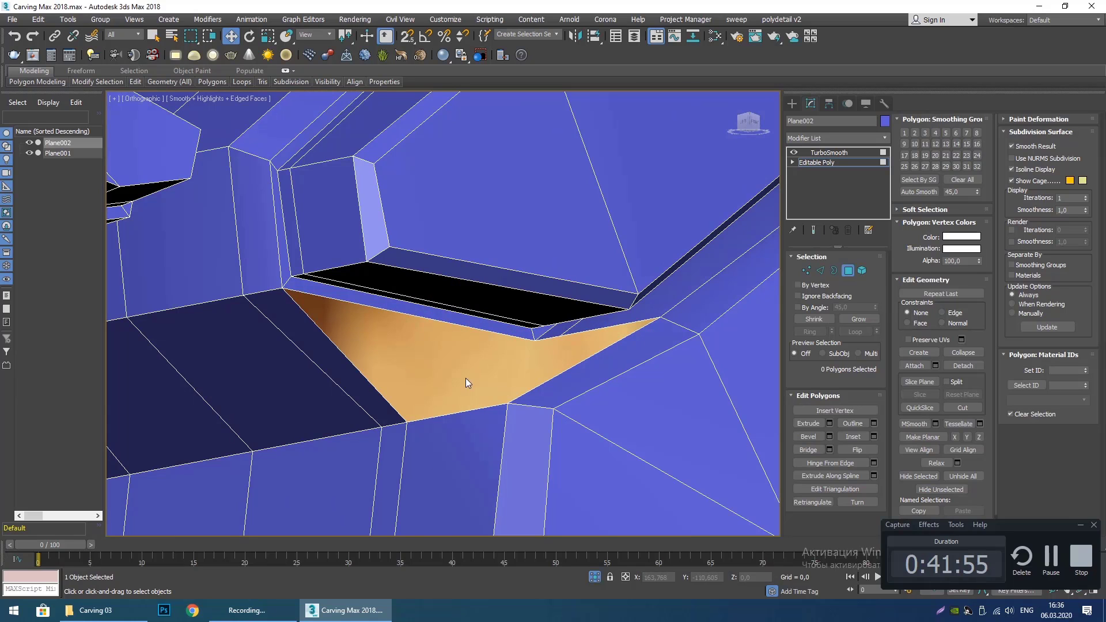
Extend the slanted border edge of the side wall into the opening as a narrow new polygon strip.
middle_drag(501, 384, 520, 399)
middle_drag(444, 378, 431, 375)
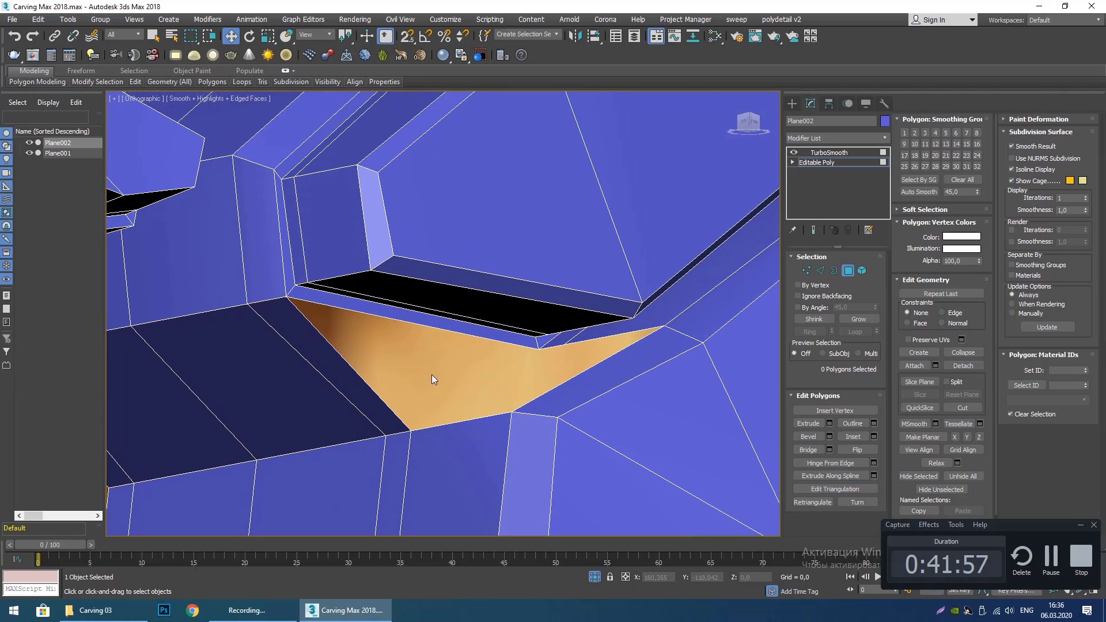
key(2)
click(354, 370)
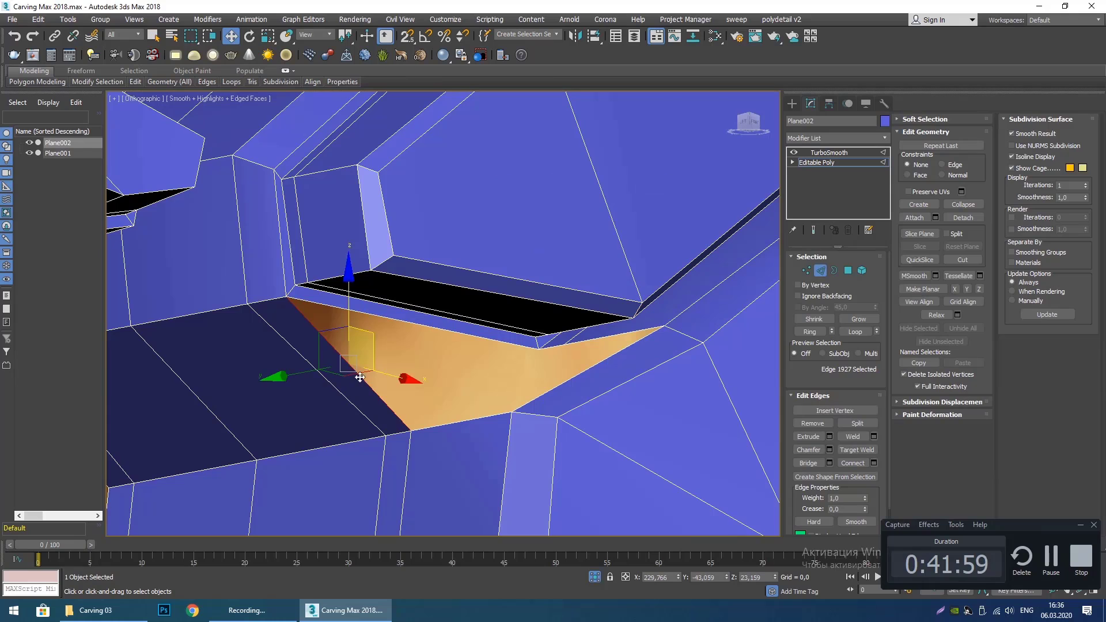
shift+drag(371, 343, 415, 346)
middle_drag(395, 350, 427, 379)
Target-weld the new strip's upper free vertex to the side wall corner at the band's tip.
key(1)
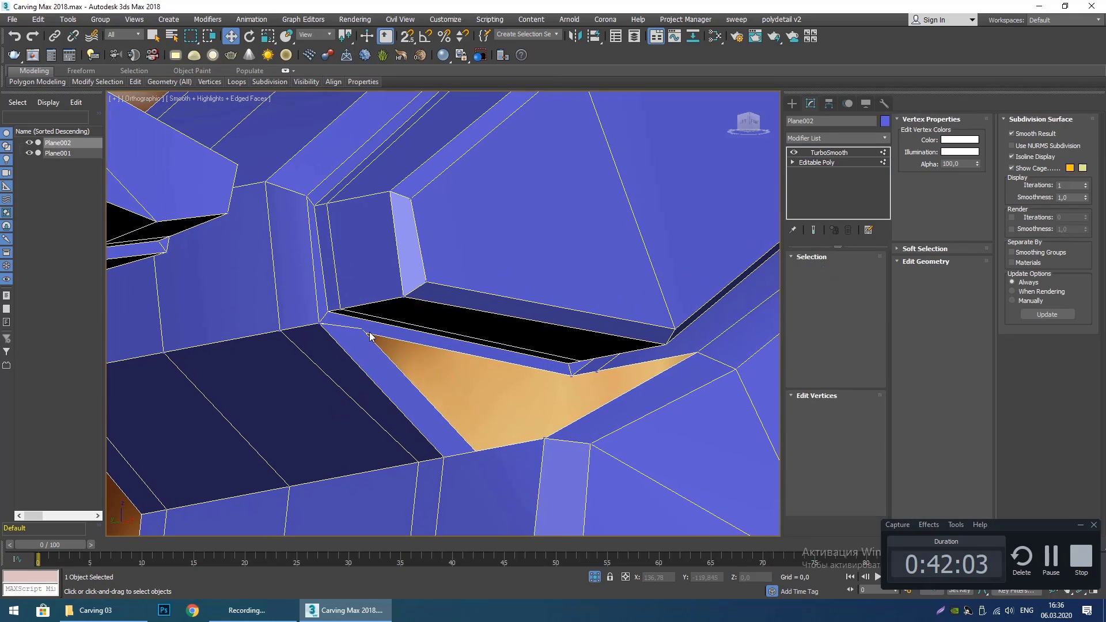
click(363, 330)
click(857, 437)
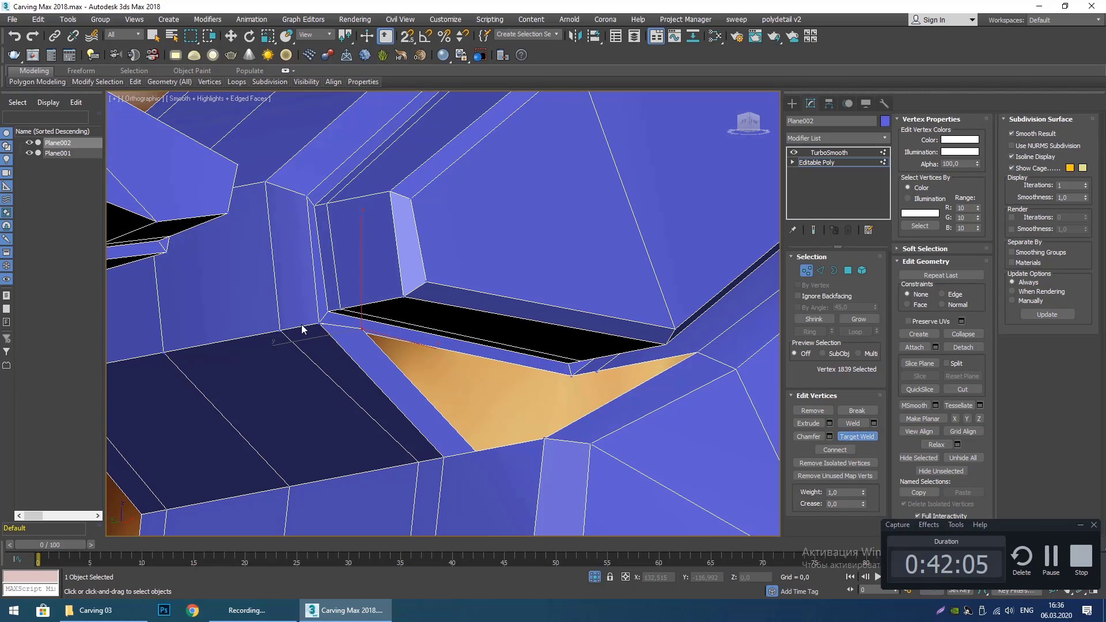
click(322, 324)
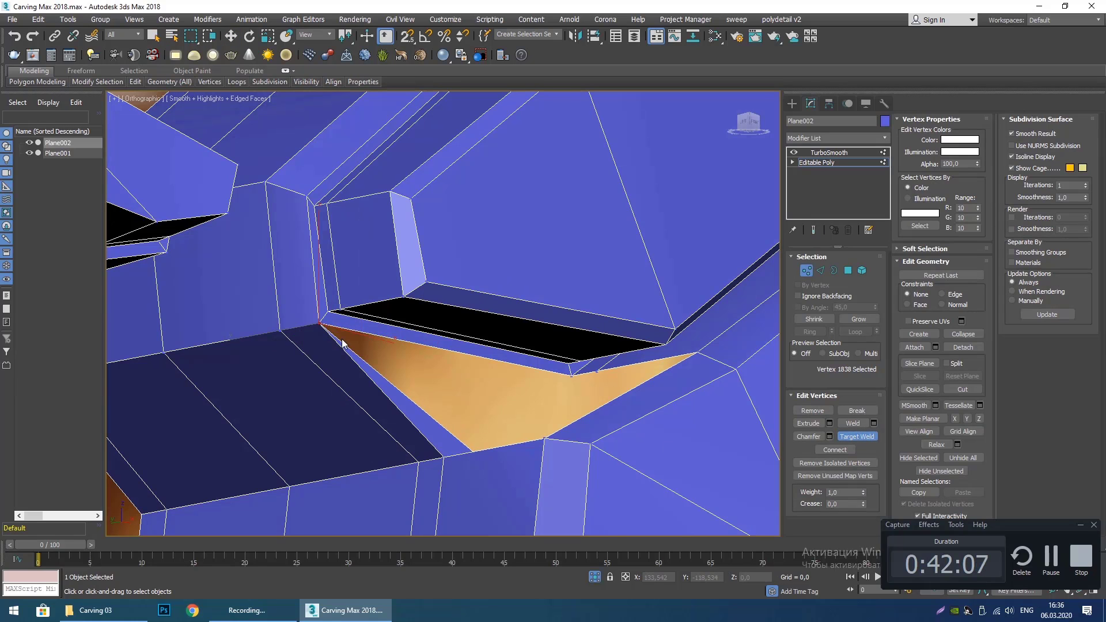
Target-weld the new strip's lower free vertex to the vertex on the opening's upper rim, filling part of the gap.
scroll(426, 374, down, 3)
alt+middle_drag(447, 389, 449, 360)
middle_drag(449, 360, 499, 361)
scroll(499, 360, up, 2)
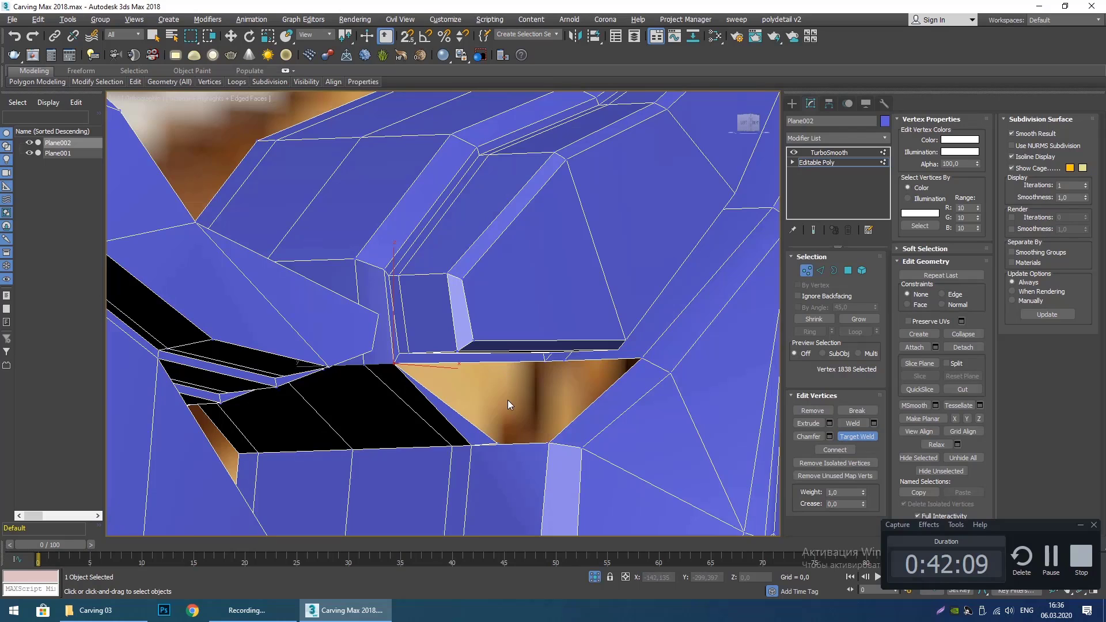
alt+middle_drag(506, 399, 471, 348)
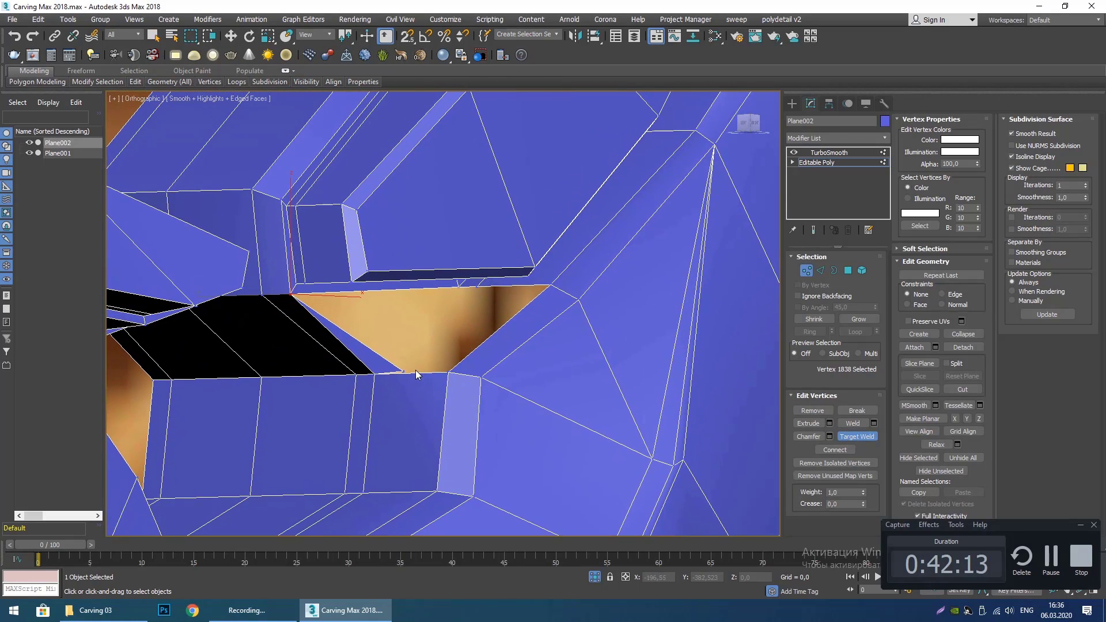
click(459, 286)
Examine the partly filled opening beneath the band's tip from several angles to find where polygons are still missing.
scroll(452, 345, down, 3)
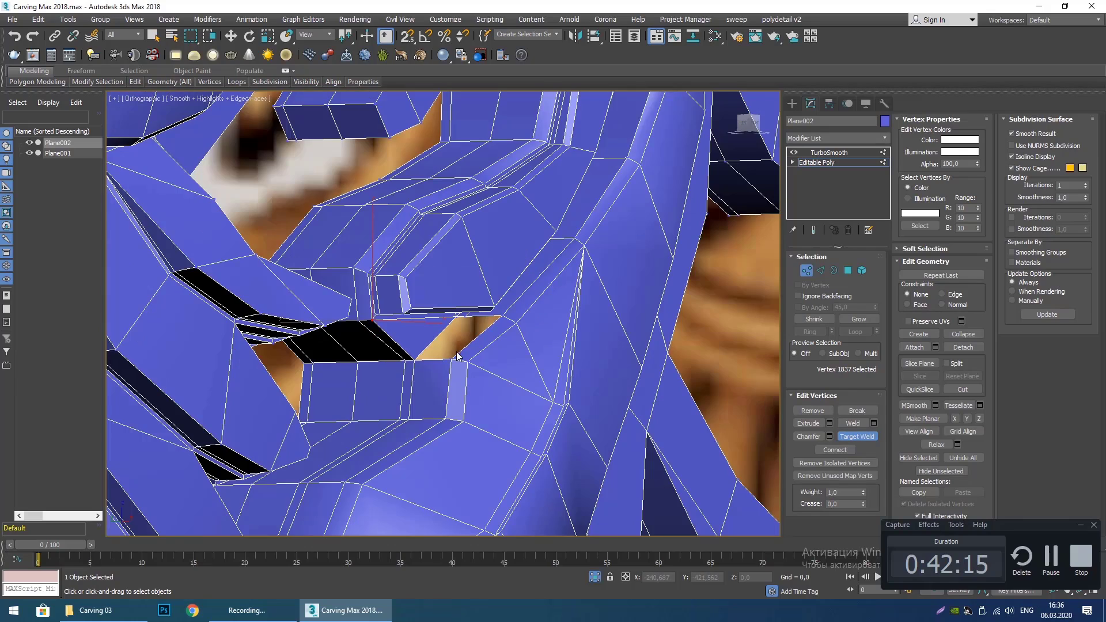
alt+middle_drag(456, 353, 507, 340)
scroll(570, 317, up, 1)
middle_drag(604, 335, 505, 356)
scroll(583, 345, up, 2)
scroll(447, 369, down, 4)
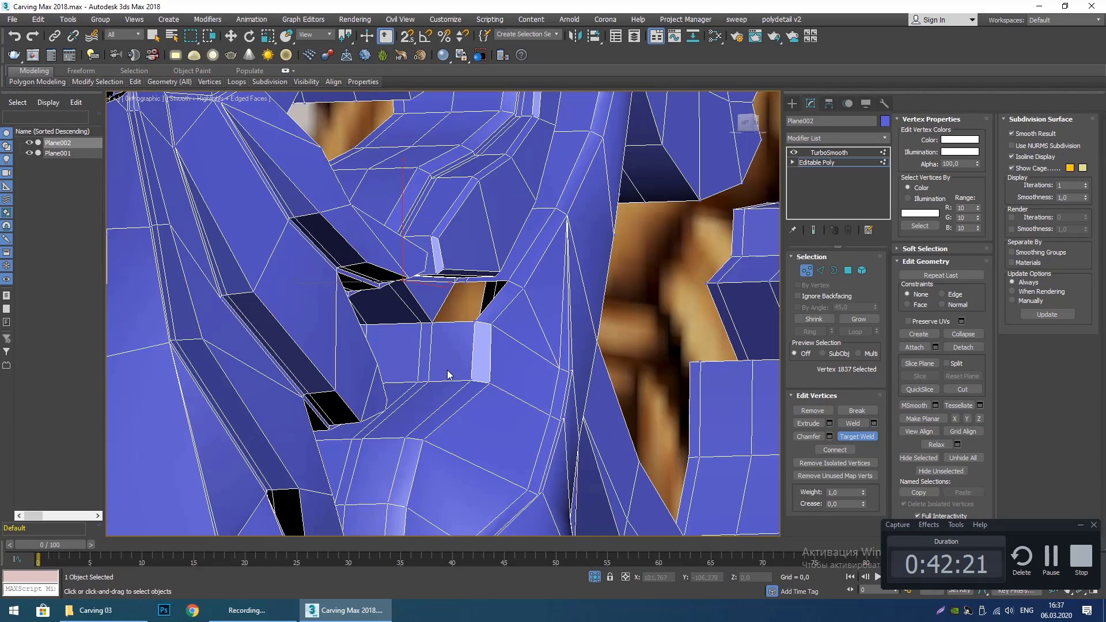
middle_drag(449, 390, 444, 323)
scroll(444, 321, down, 2)
scroll(451, 260, up, 6)
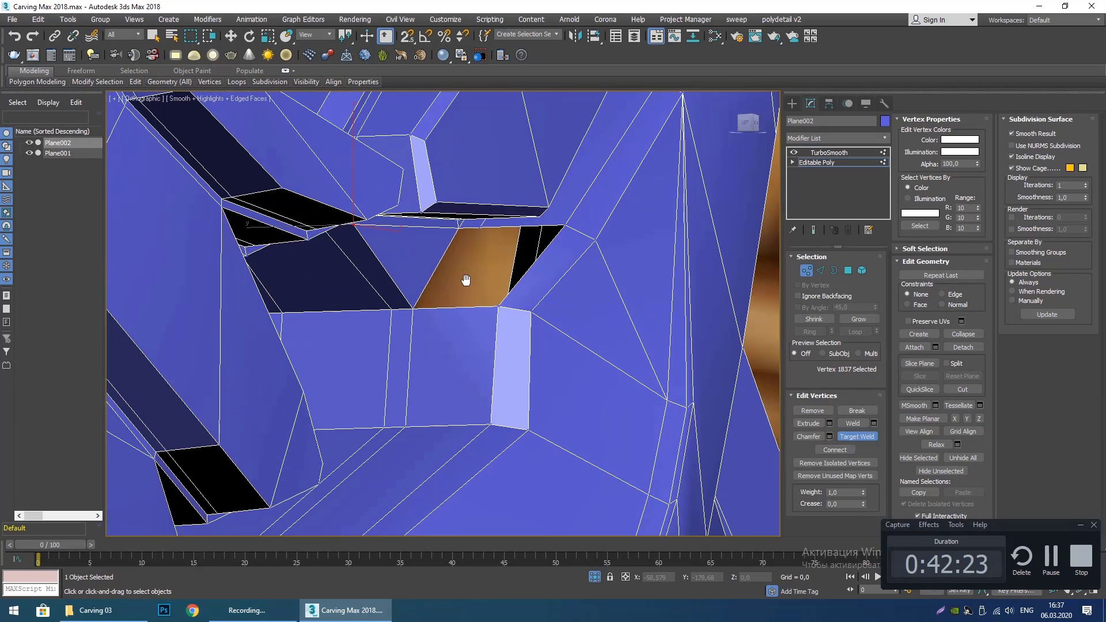
middle_drag(465, 277, 460, 298)
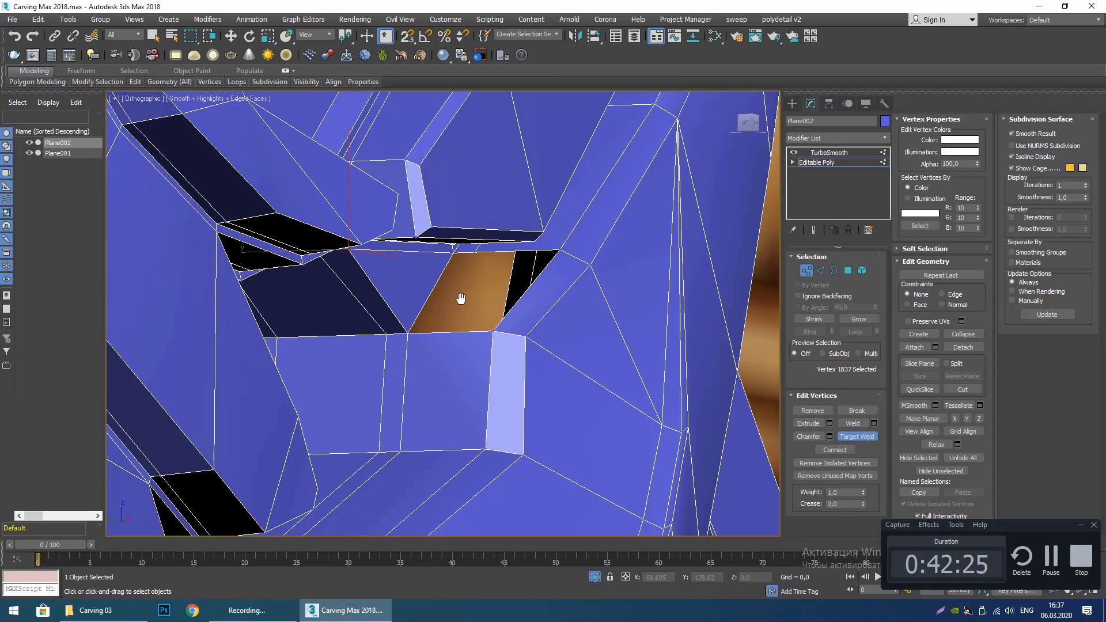
middle_drag(461, 298, 454, 306)
Bridge the edge on the opening's upper rim with the edge on its lower rim to form a new polygon.
key(2)
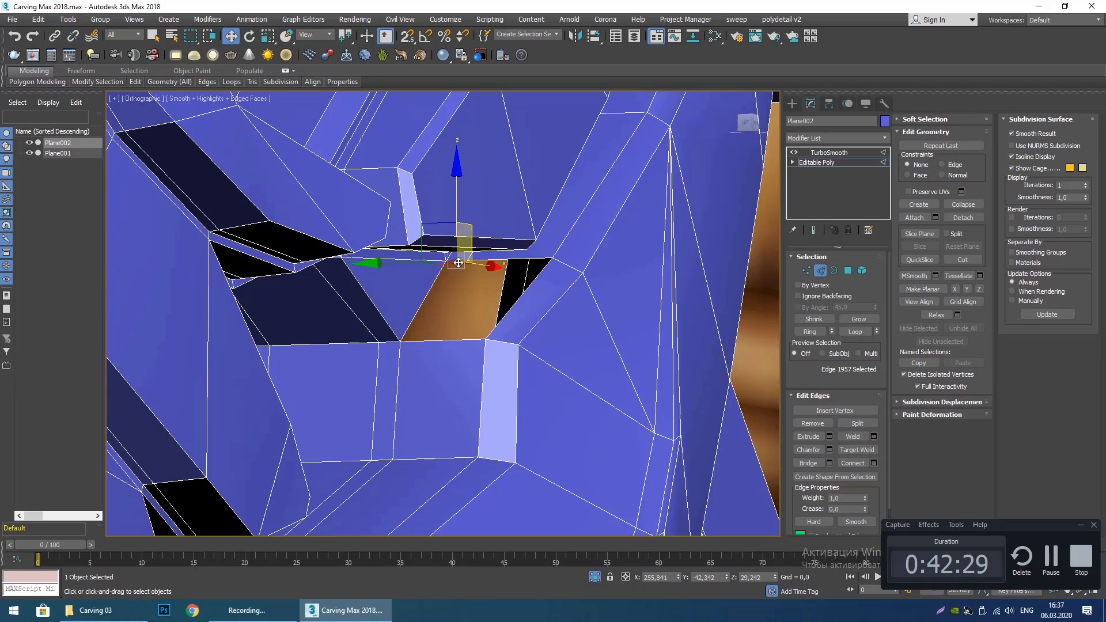
key(q)
click(492, 261)
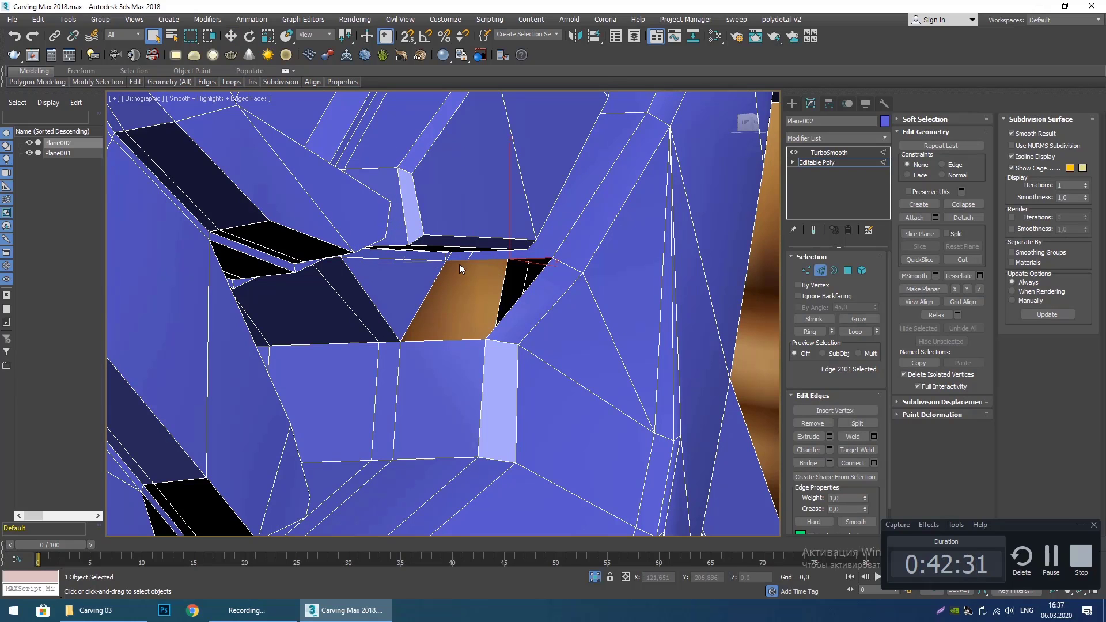
key(w)
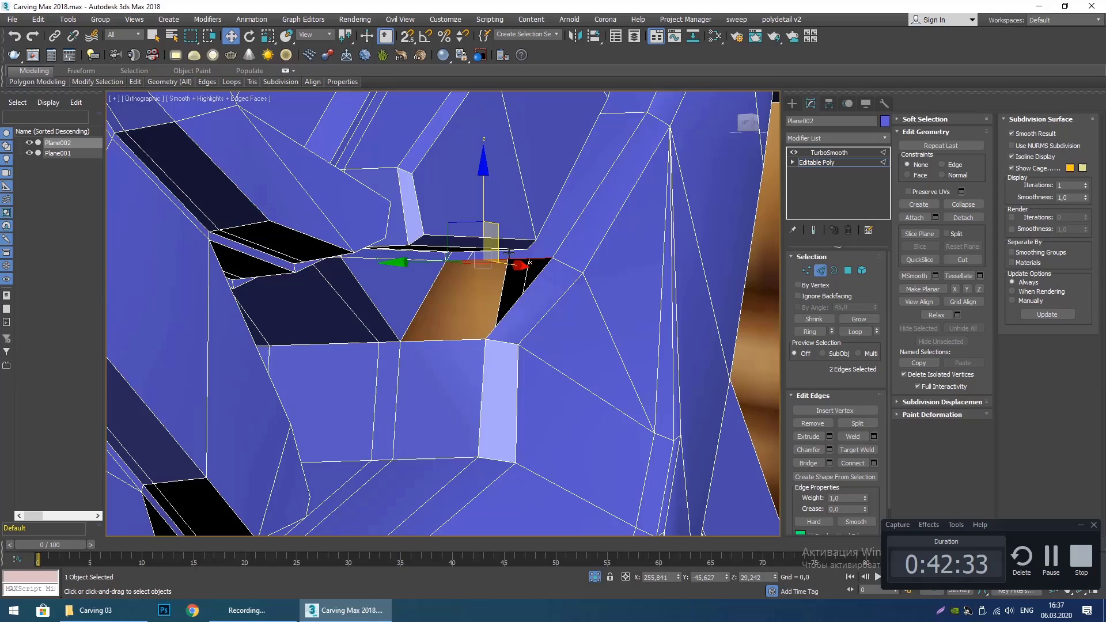
alt+middle_drag(509, 253, 399, 370)
click(433, 336)
click(451, 311)
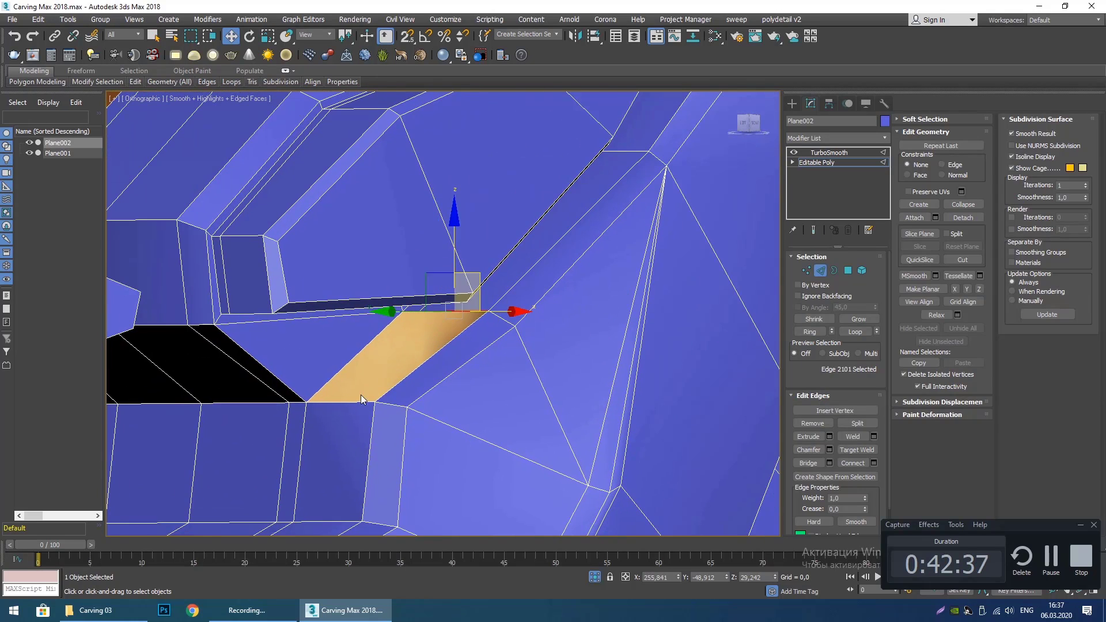
ctrl+click(338, 400)
click(806, 464)
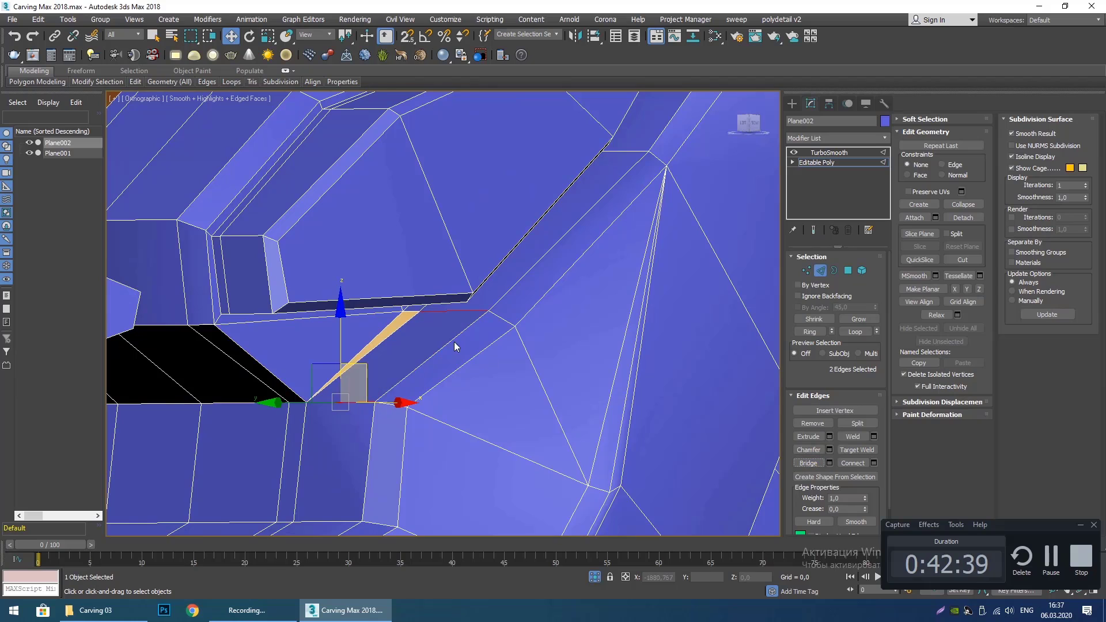
Cap the border of the thin triangular hole left beside the bridged polygon.
middle_drag(406, 326, 420, 327)
key(3)
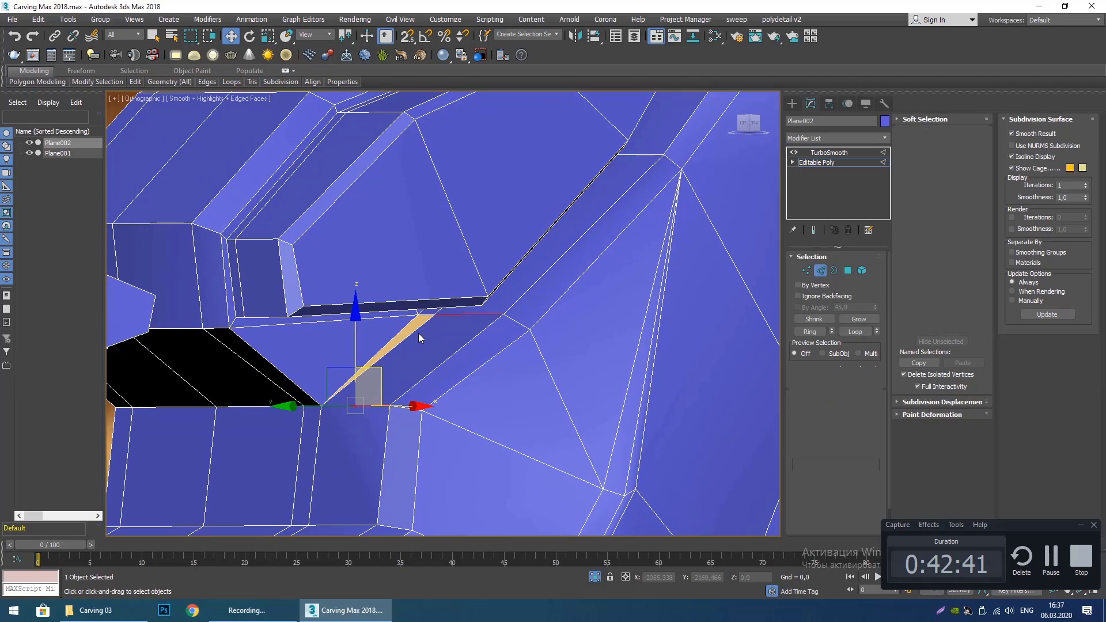
click(856, 425)
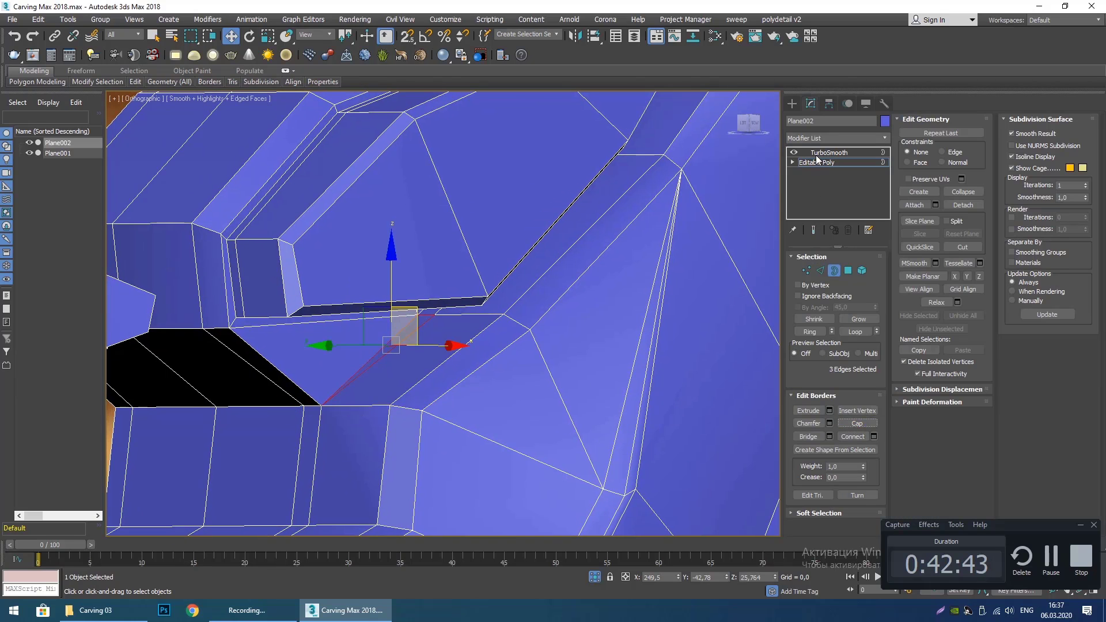
Check the rebuilt area's smoothed surface without edged faces, orbiting around it and then inspecting it from the front.
click(791, 104)
scroll(452, 406, down, 3)
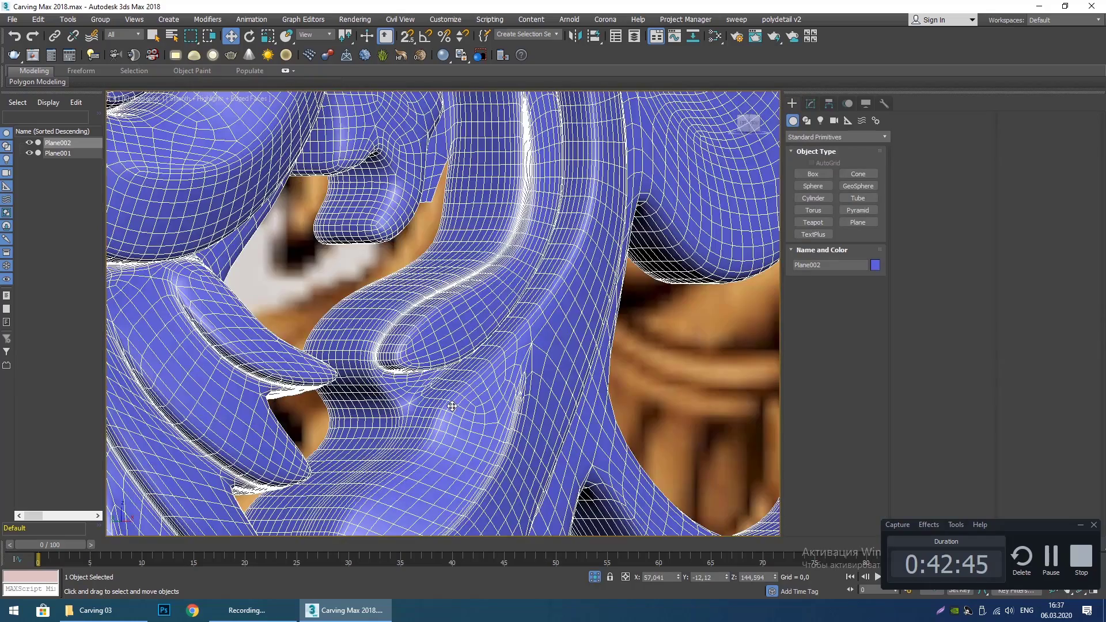
key(F4)
scroll(453, 406, down, 4)
mouse_move(453, 406)
alt+middle_down()
mouse_move(402, 422)
mouse_move(441, 419)
alt+middle_up()
alt+middle_drag(441, 418, 511, 399)
scroll(471, 407, down, 3)
scroll(472, 425, up, 3)
scroll(457, 417, up, 3)
scroll(443, 388, down, 3)
key(f)
key(z)
scroll(426, 378, up, 3)
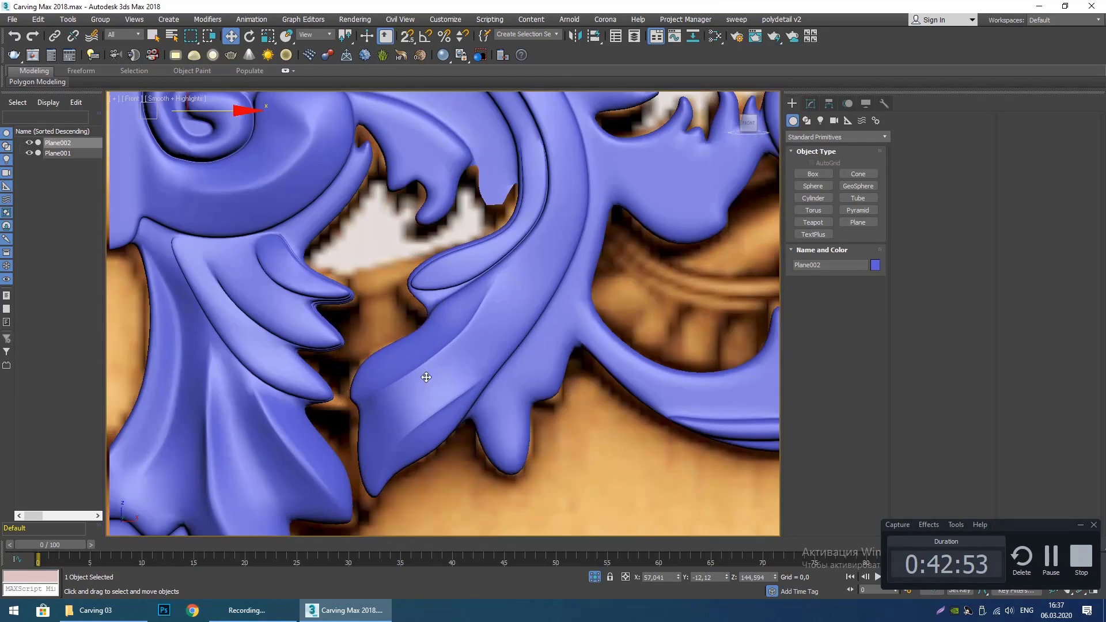
In the Editable Poly cage, move the two corner vertex groups on the lower leaf's left contour up and to the right.
click(810, 104)
click(815, 162)
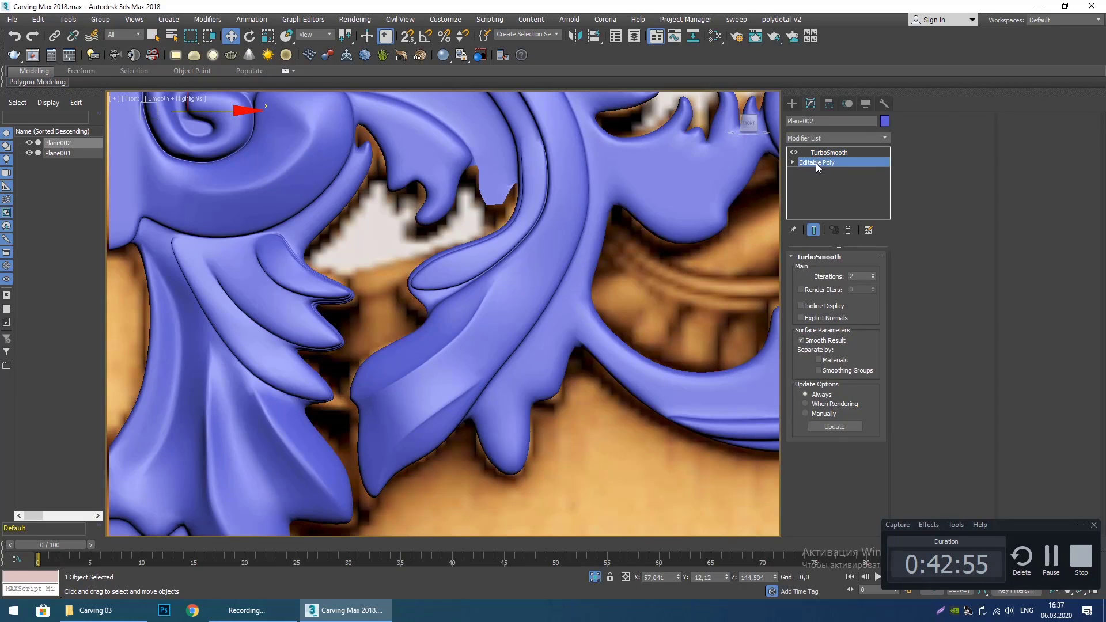
mouse_move(437, 358)
middle_down()
mouse_move(453, 359)
mouse_move(459, 343)
mouse_move(378, 329)
middle_up()
scroll(454, 360, up, 3)
key(1)
click(434, 299)
key(F3)
scroll(367, 344, up, 2)
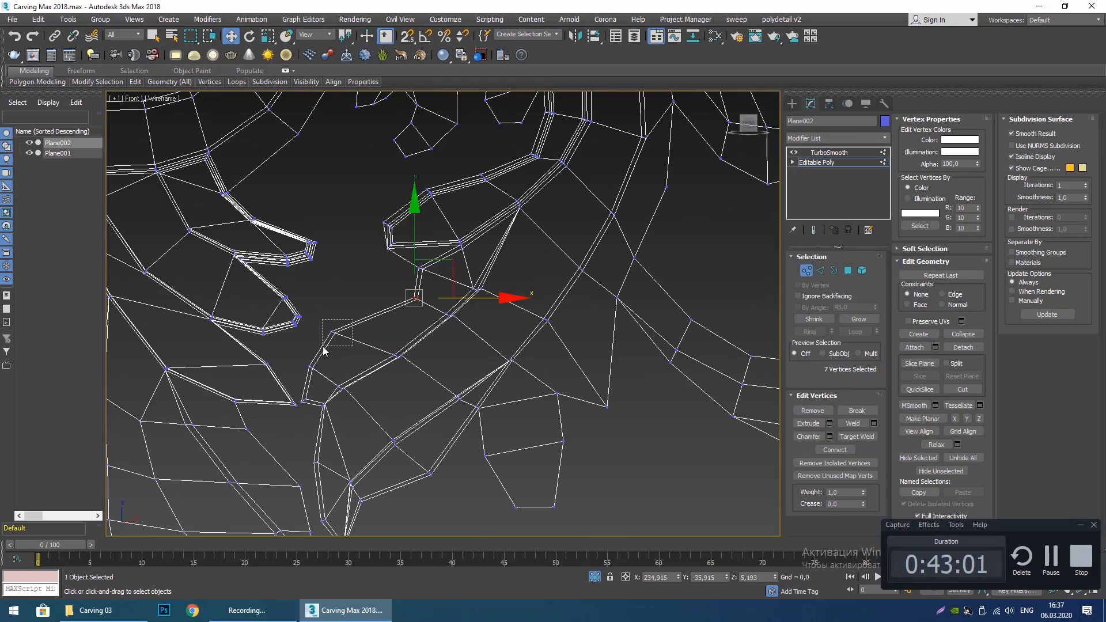
drag(324, 351, 338, 335)
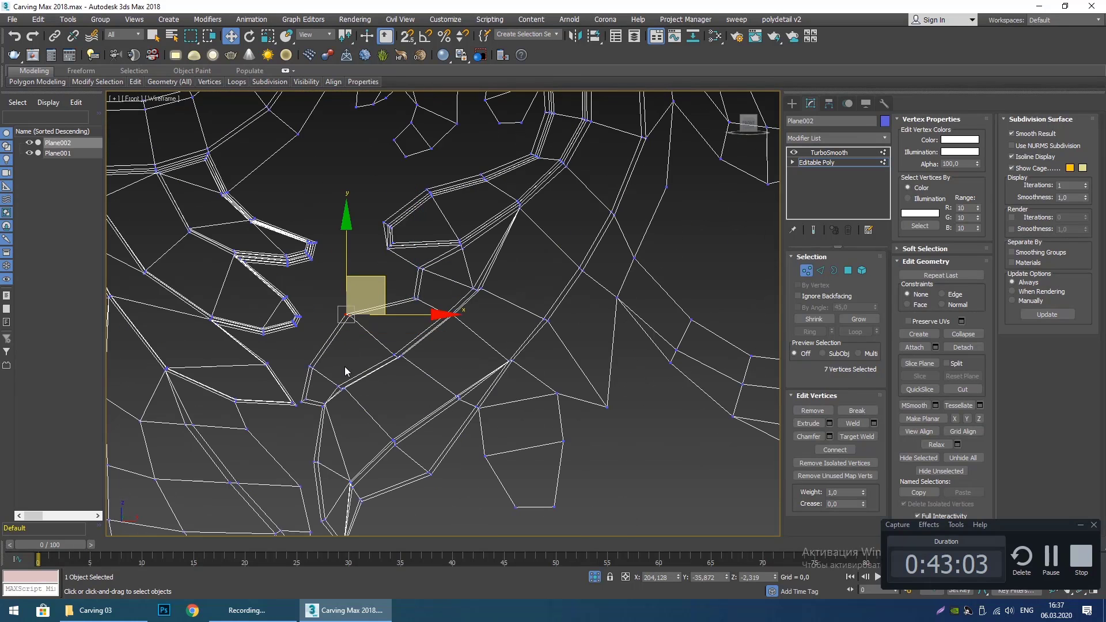
drag(310, 374, 311, 374)
drag(349, 328, 388, 271)
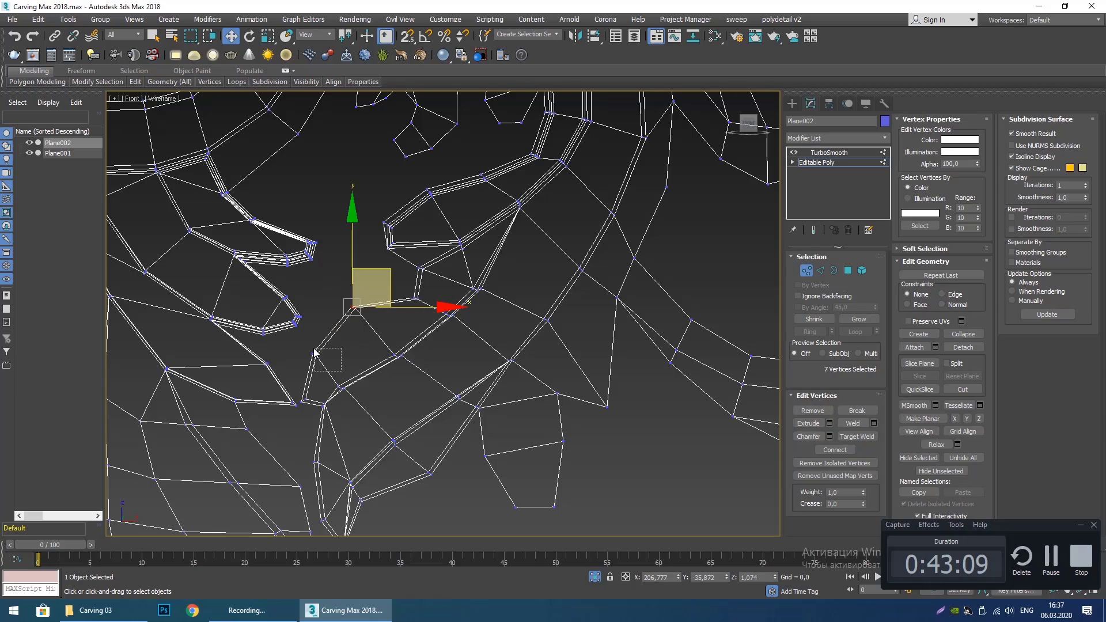
Step back and forth through the vertex moves, then nudge the upper contour corner of the leaf slightly left.
key(ctrl+z)
key(ctrl+z)
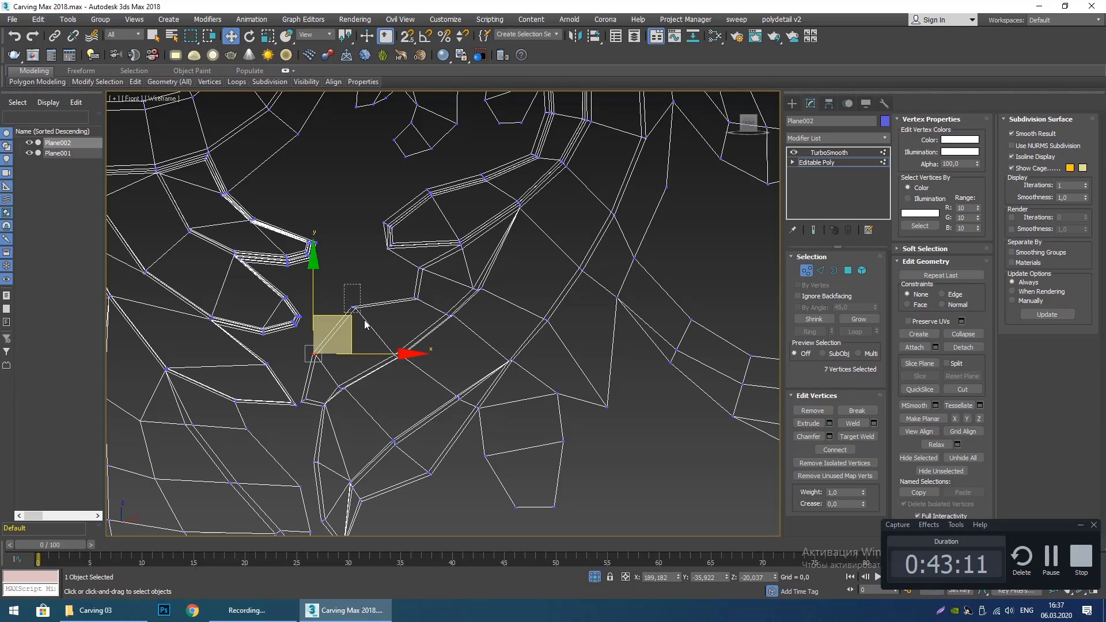
key(ctrl+y)
key(ctrl+y)
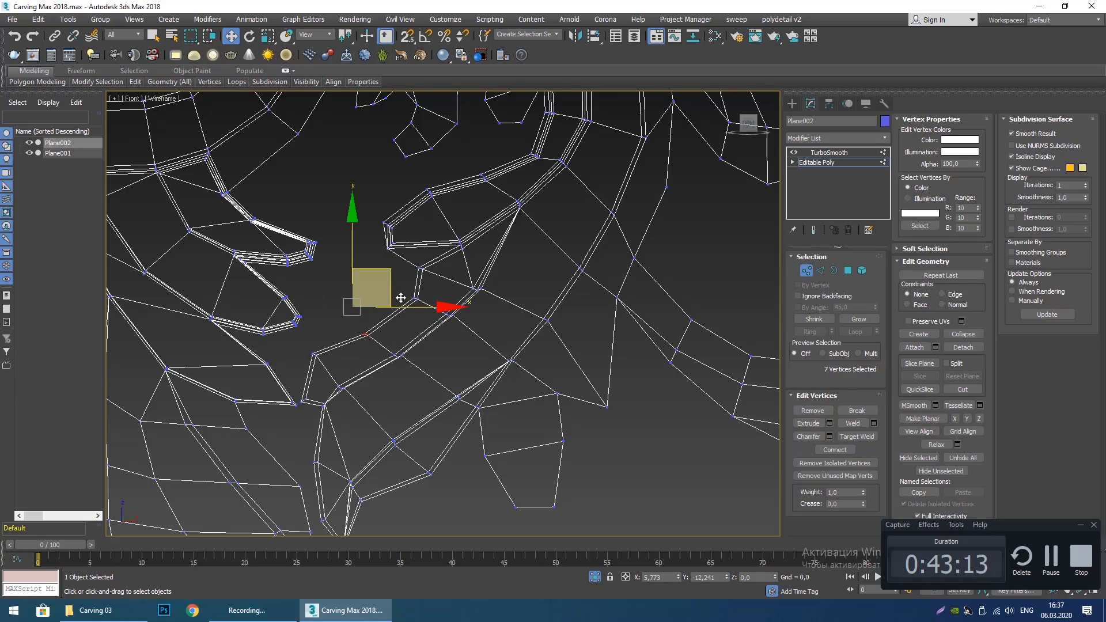
drag(400, 297, 378, 299)
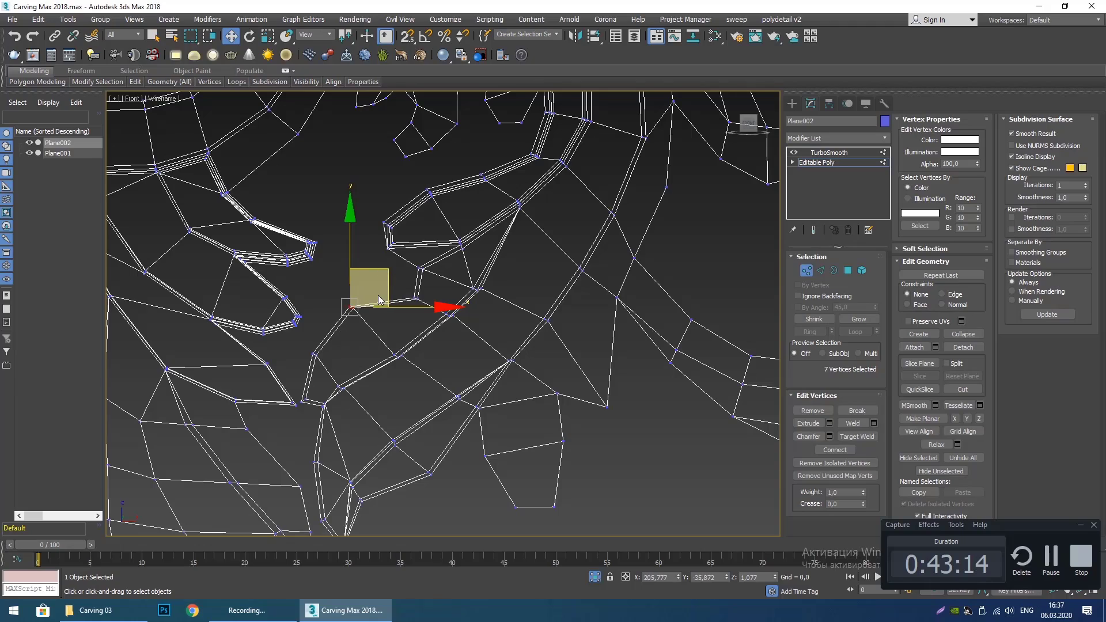
Compare the smoothed ornament with the carved reference image, checking the leaf's adjusted contour below the band.
click(793, 105)
scroll(492, 323, down, 6)
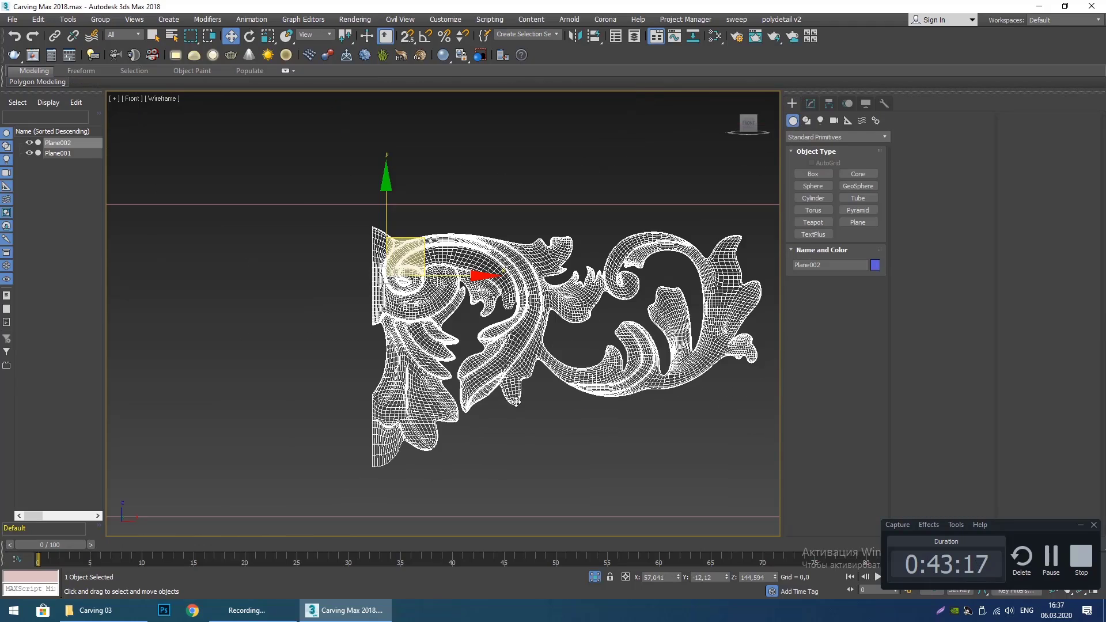
scroll(515, 403, up, 4)
key(F3)
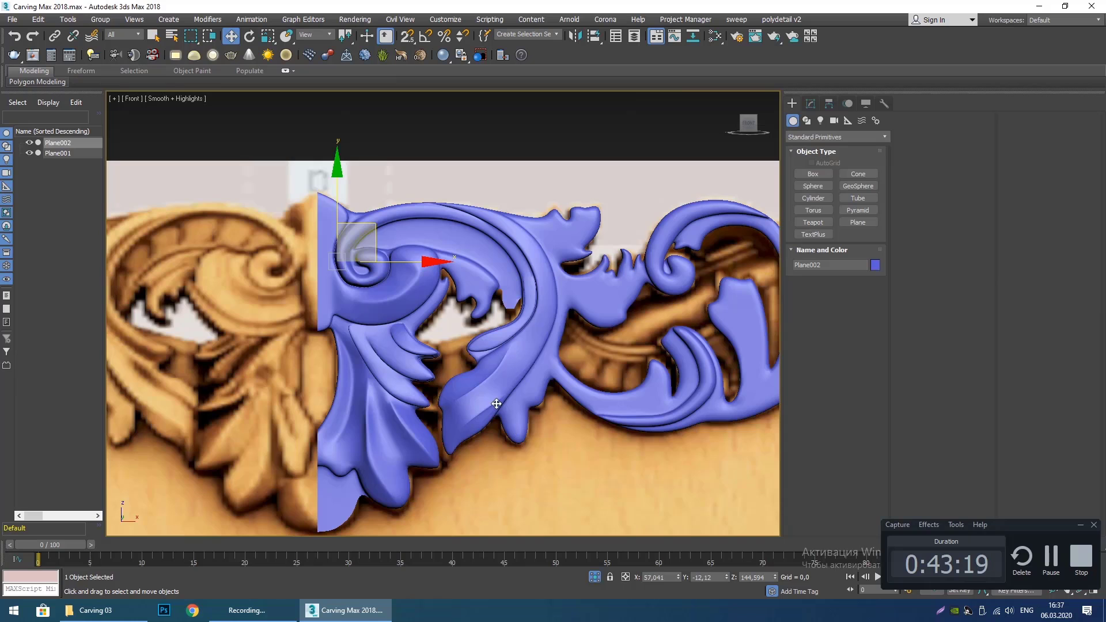
scroll(495, 404, up, 3)
scroll(467, 370, down, 8)
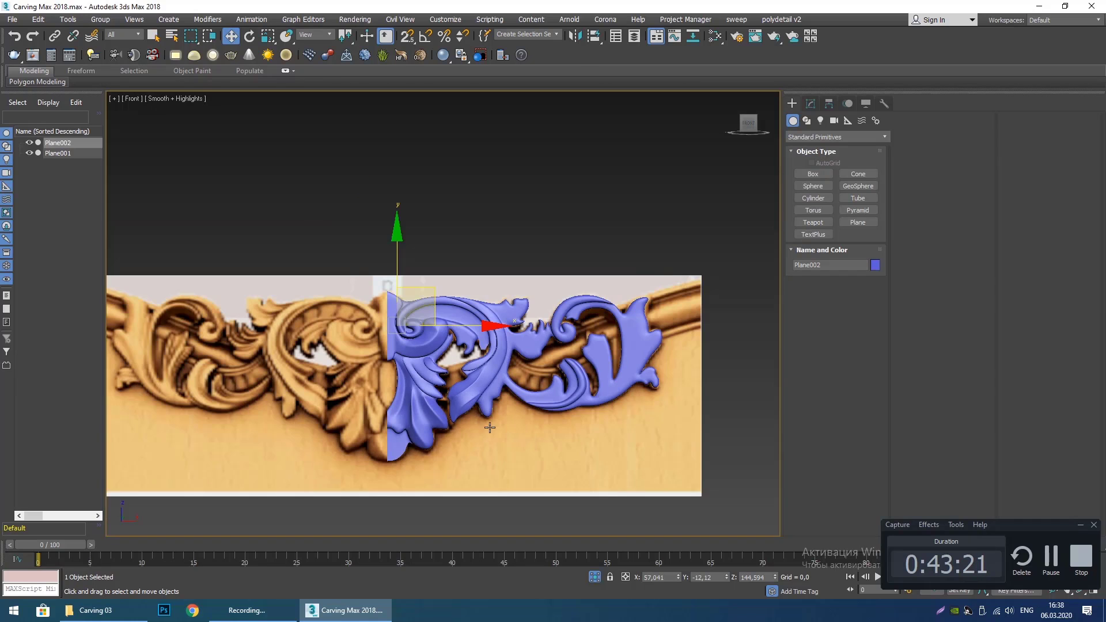
scroll(498, 438, up, 6)
middle_drag(476, 383, 471, 382)
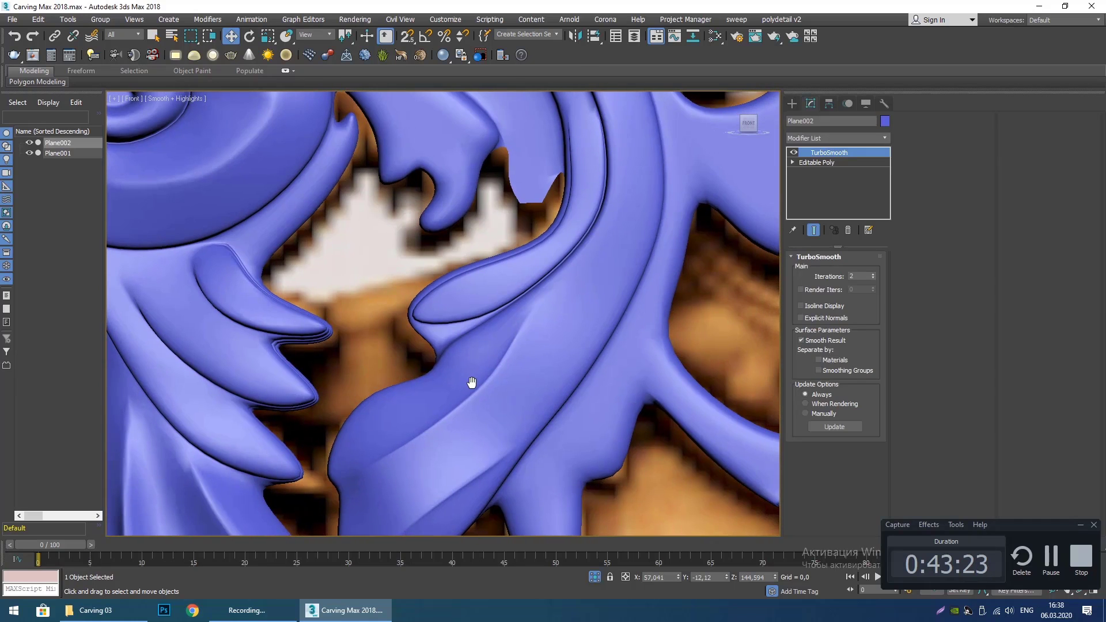
Adjust the corner vertices on the lower leaf's left contour against the reference, shifting the upper corner slightly left.
click(820, 163)
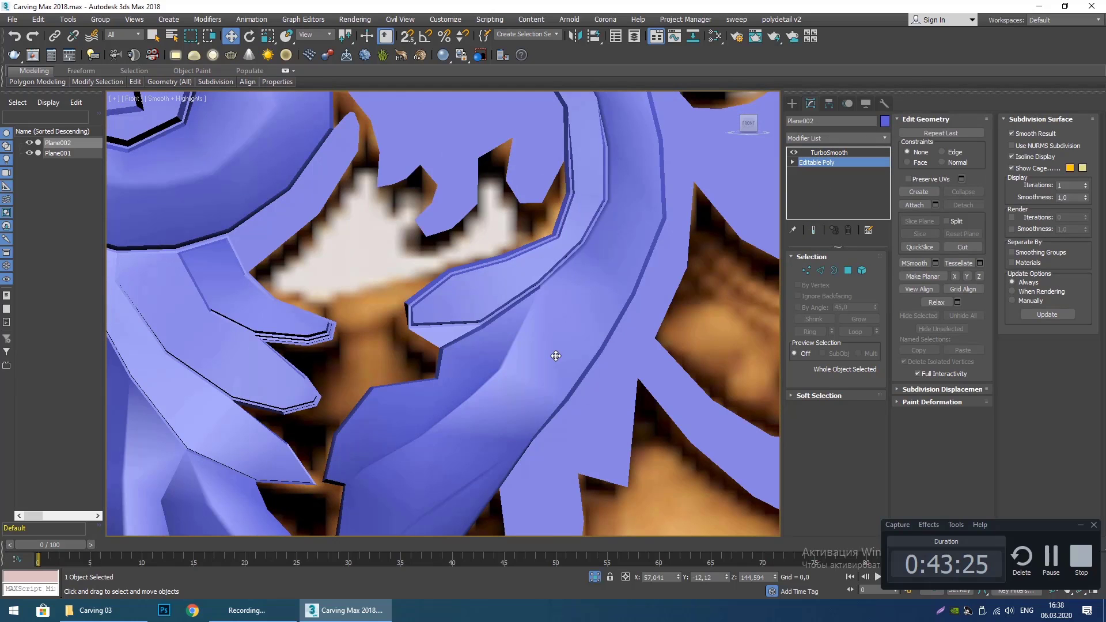
scroll(477, 378, up, 4)
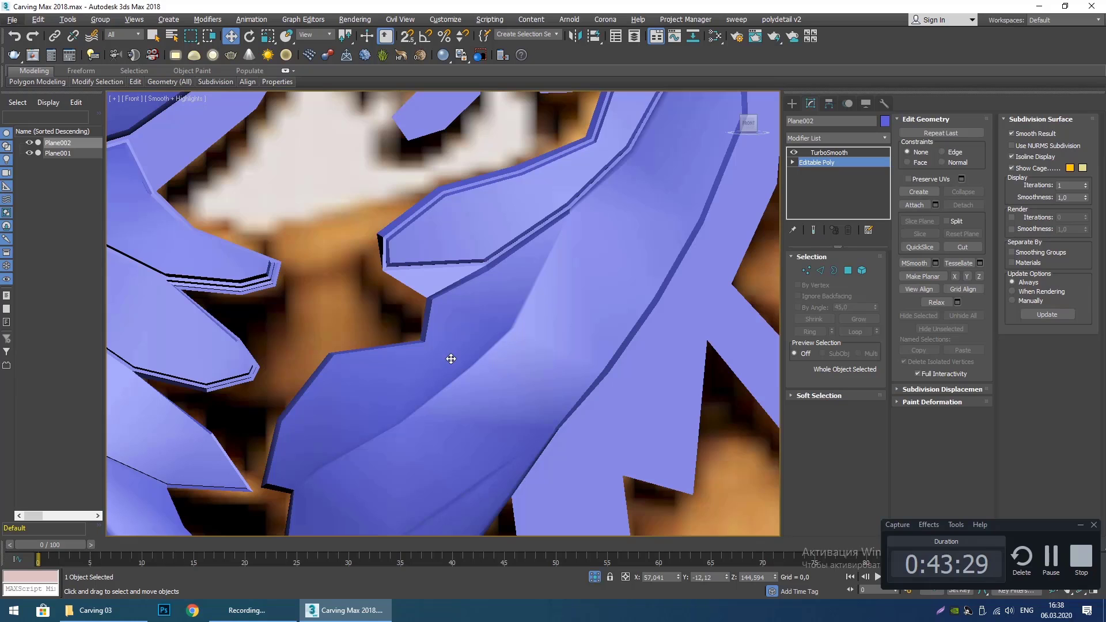
middle_drag(462, 366, 486, 372)
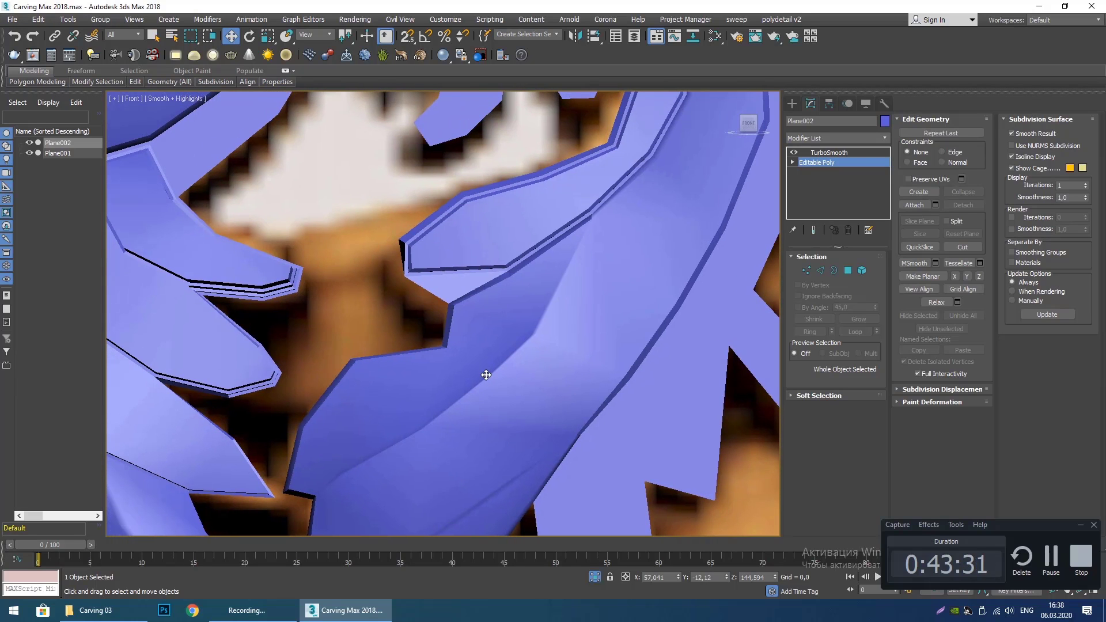
key(1)
scroll(466, 371, down, 3)
key(F4)
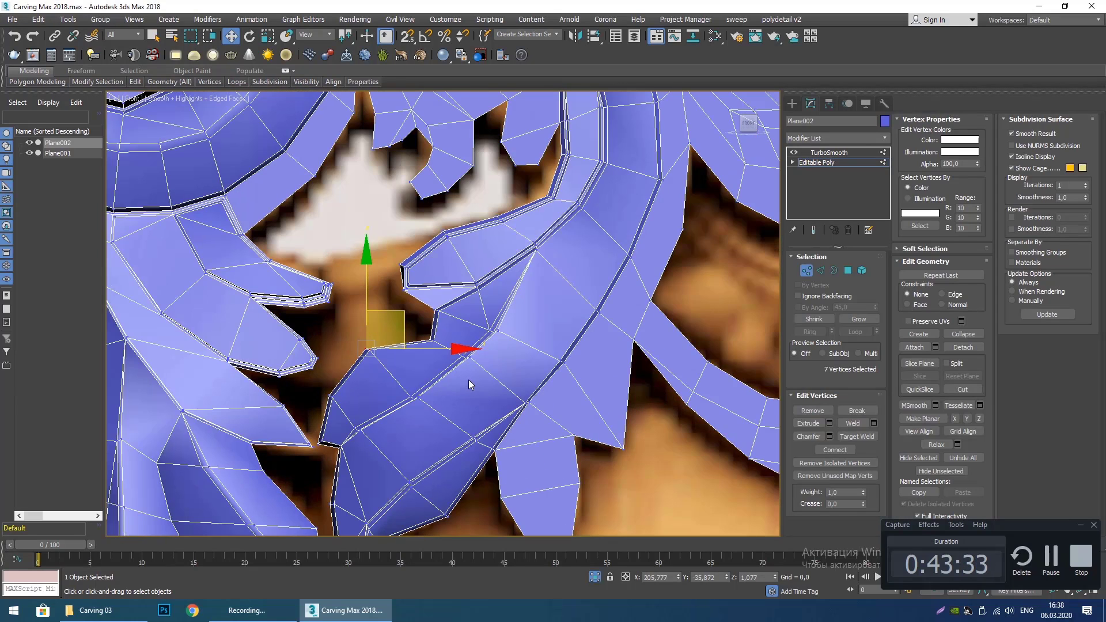
scroll(437, 363, down, 4)
scroll(353, 310, up, 4)
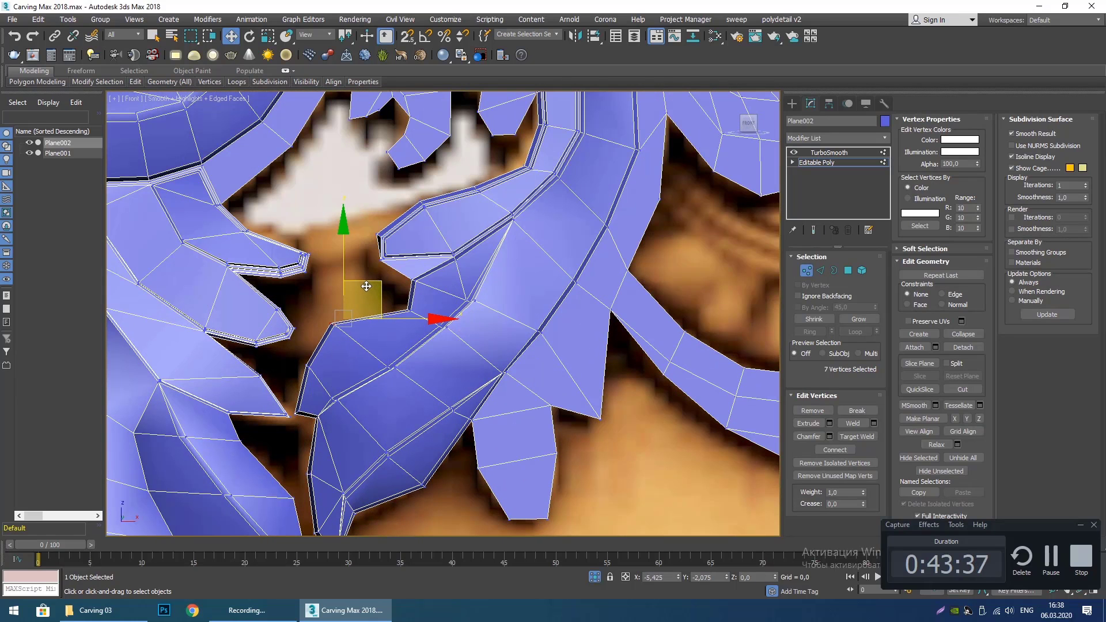
drag(378, 281, 352, 314)
drag(293, 389, 325, 329)
drag(344, 320, 349, 319)
middle_drag(418, 378, 419, 350)
key(ctrl+z)
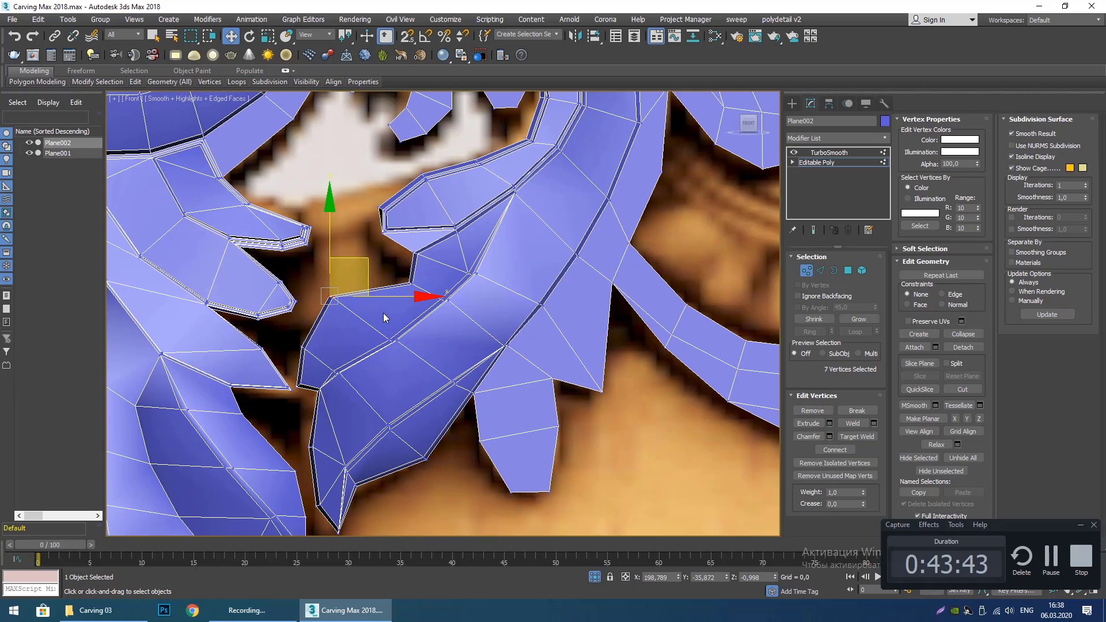
Select the row of vertices crossing the leaf from its upper left corner and move it slightly down and left.
drag(411, 354, 462, 368)
scroll(455, 368, up, 2)
key(F3)
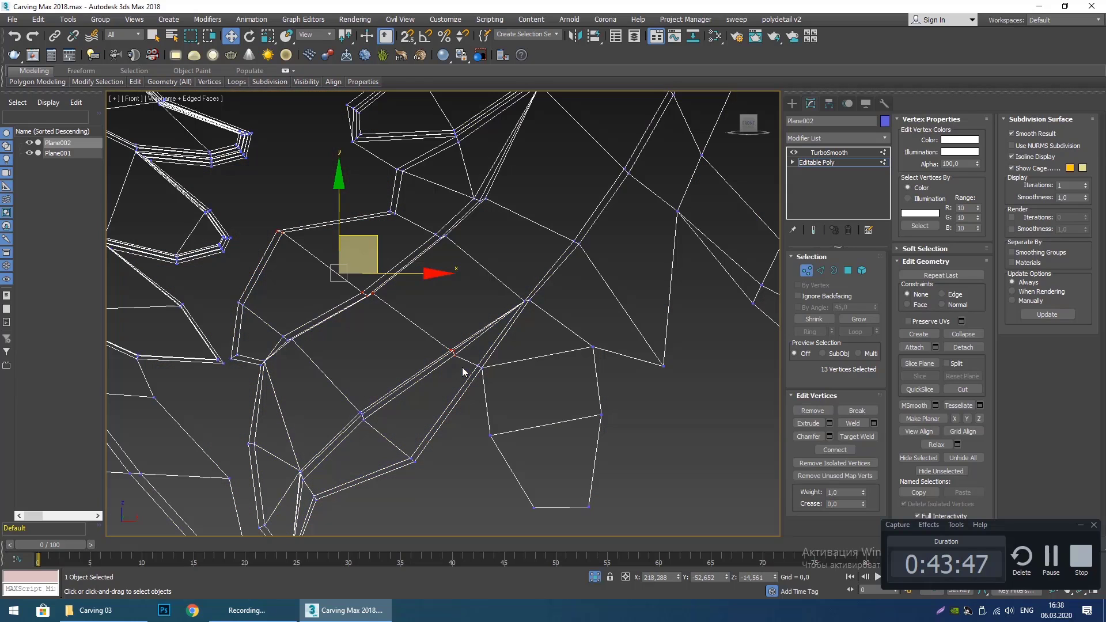
drag(378, 241, 369, 263)
click(440, 390)
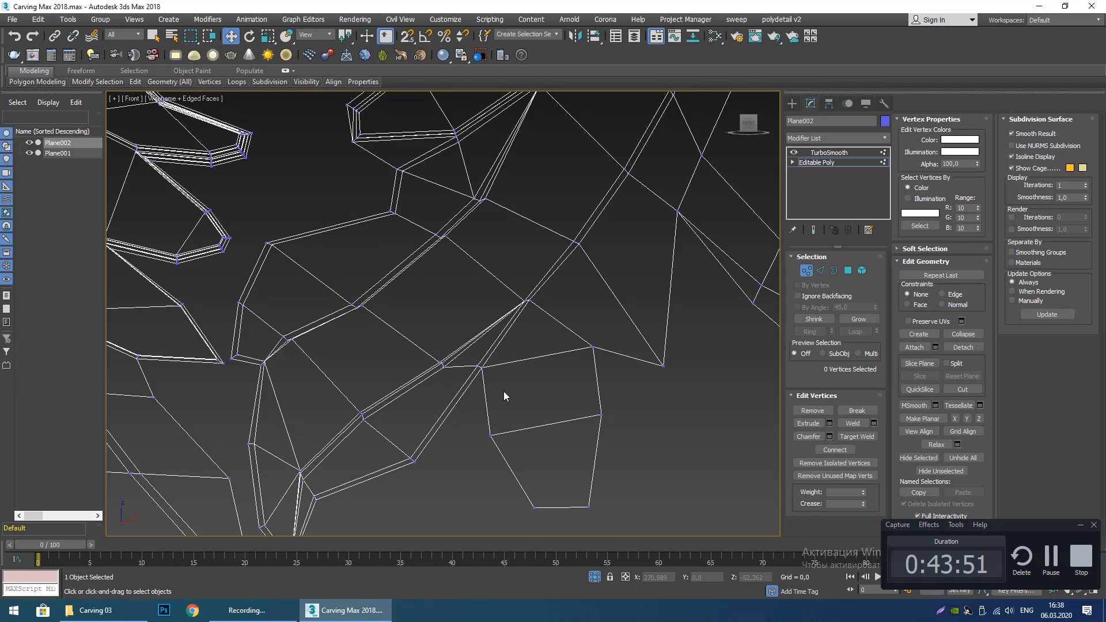
Move the vertices where the small lower leaflet joins the leaf's right edge slightly down and left.
scroll(504, 397, up, 2)
drag(467, 365, 491, 338)
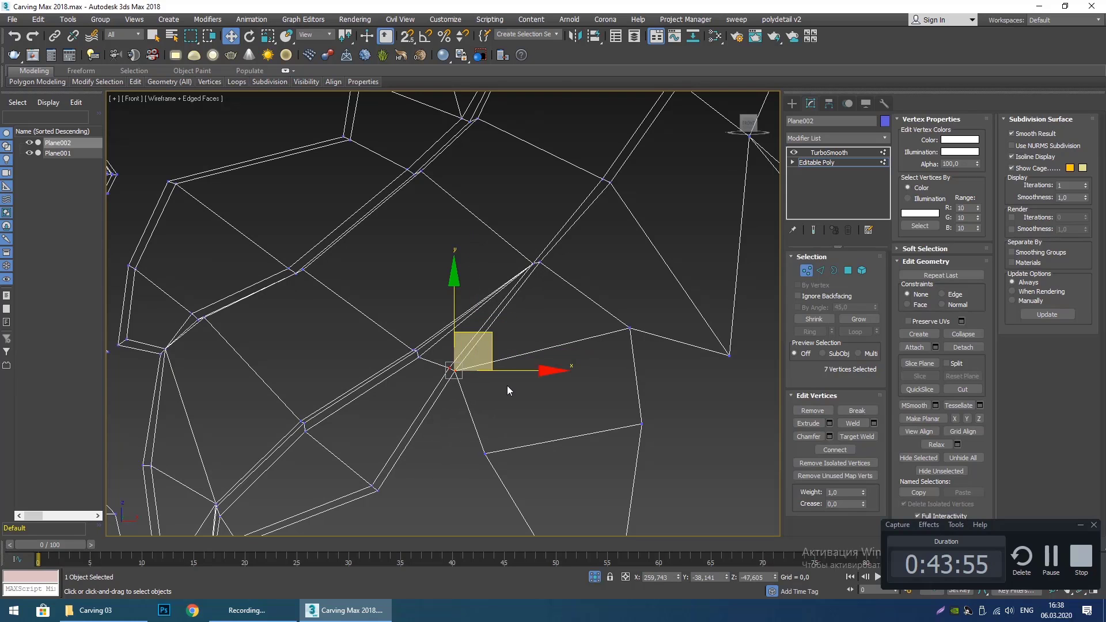
click(522, 388)
scroll(521, 388, down, 3)
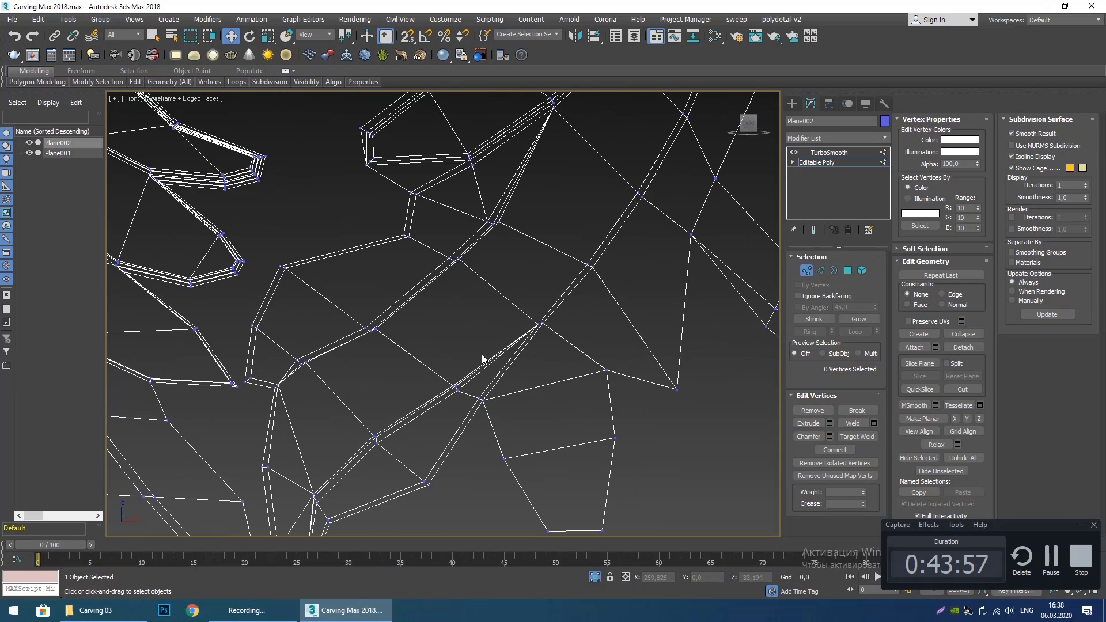
middle_drag(507, 361, 502, 370)
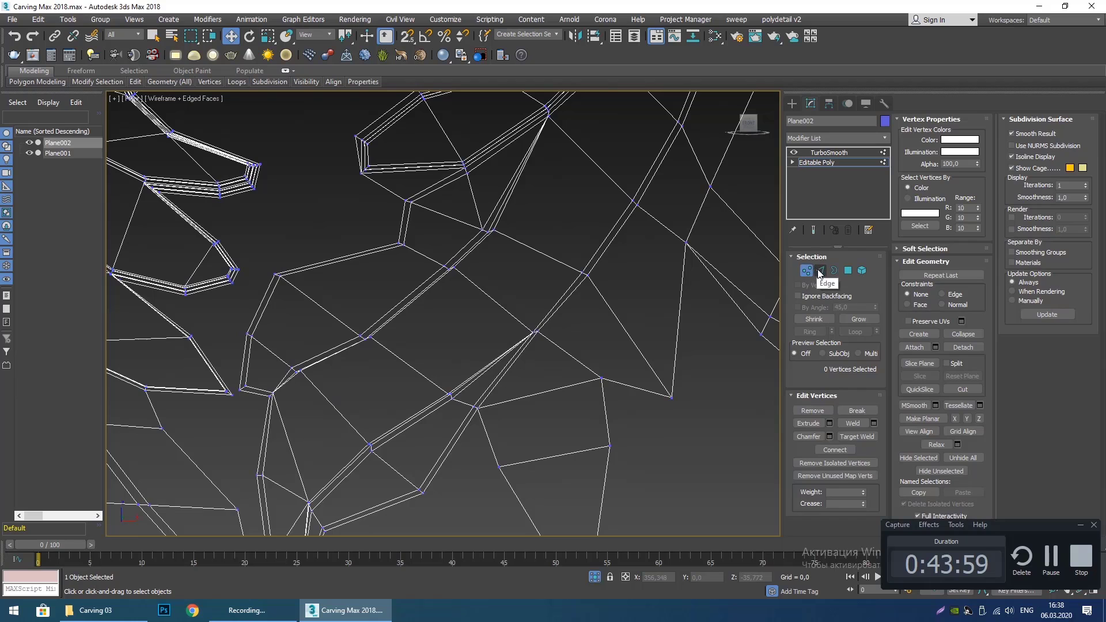
Cut a lengthwise edge through the middle of the small lower leaflet, from its tip to its upper border.
click(820, 271)
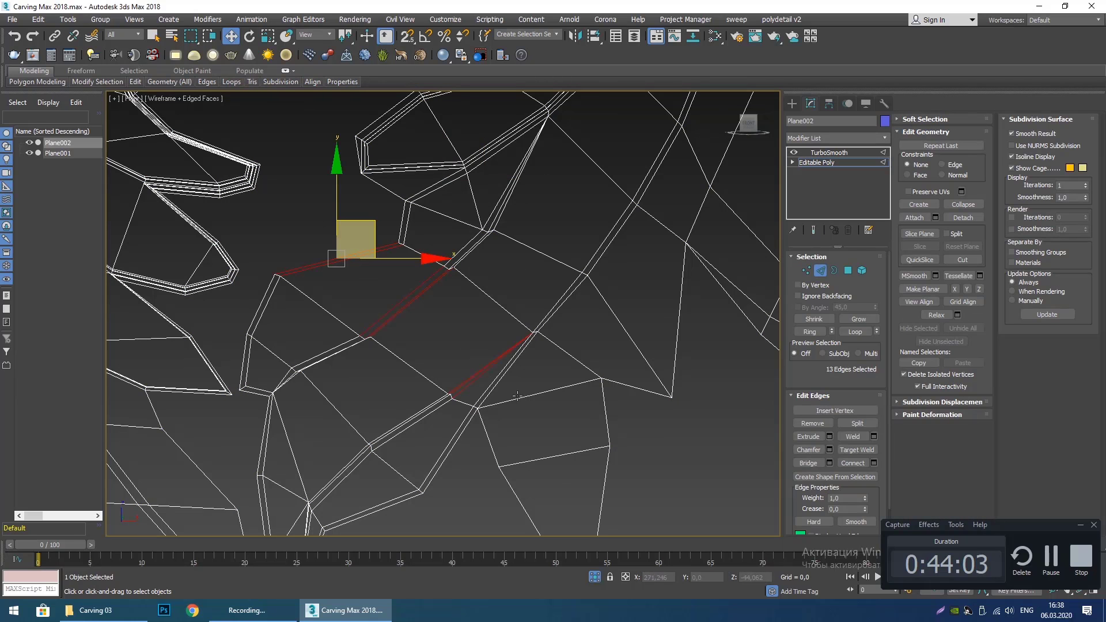
middle_drag(517, 396, 461, 328)
click(453, 316)
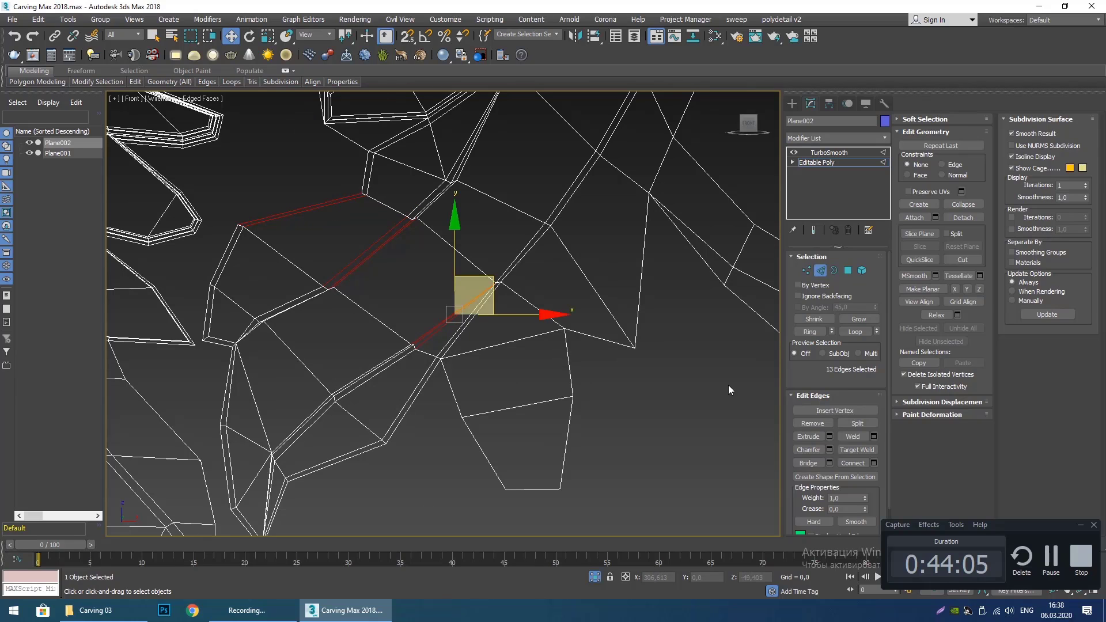
click(962, 260)
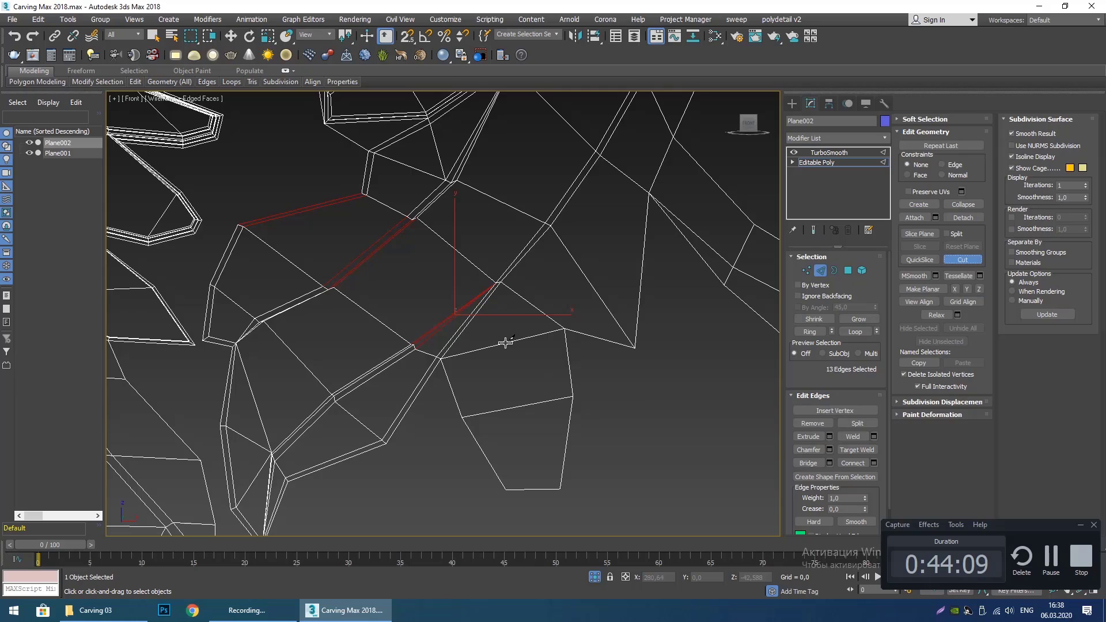
click(533, 490)
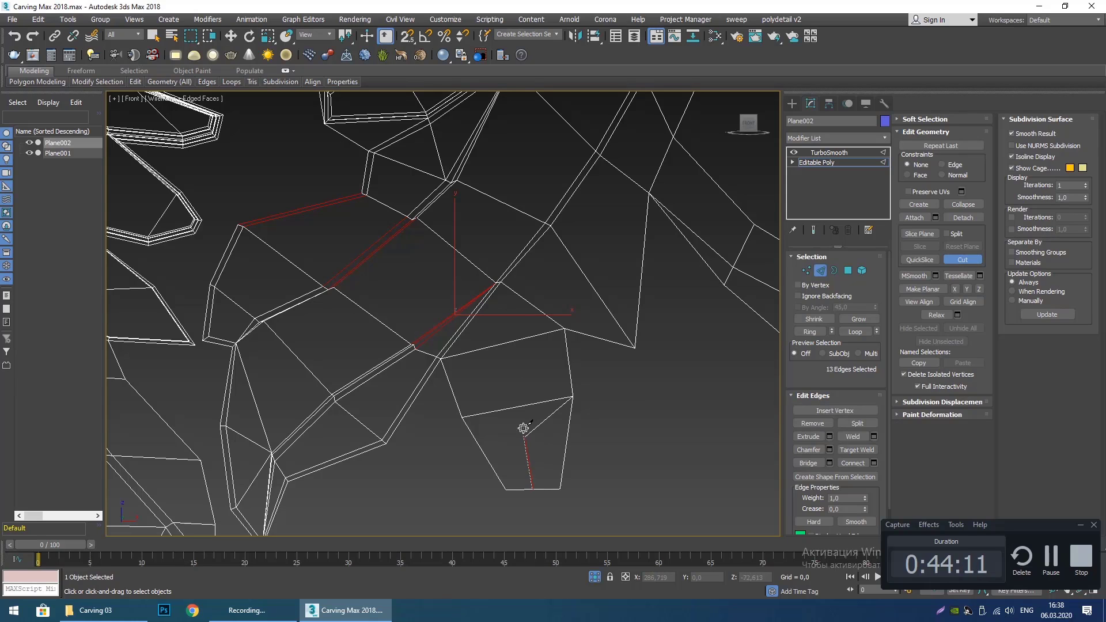
click(500, 345)
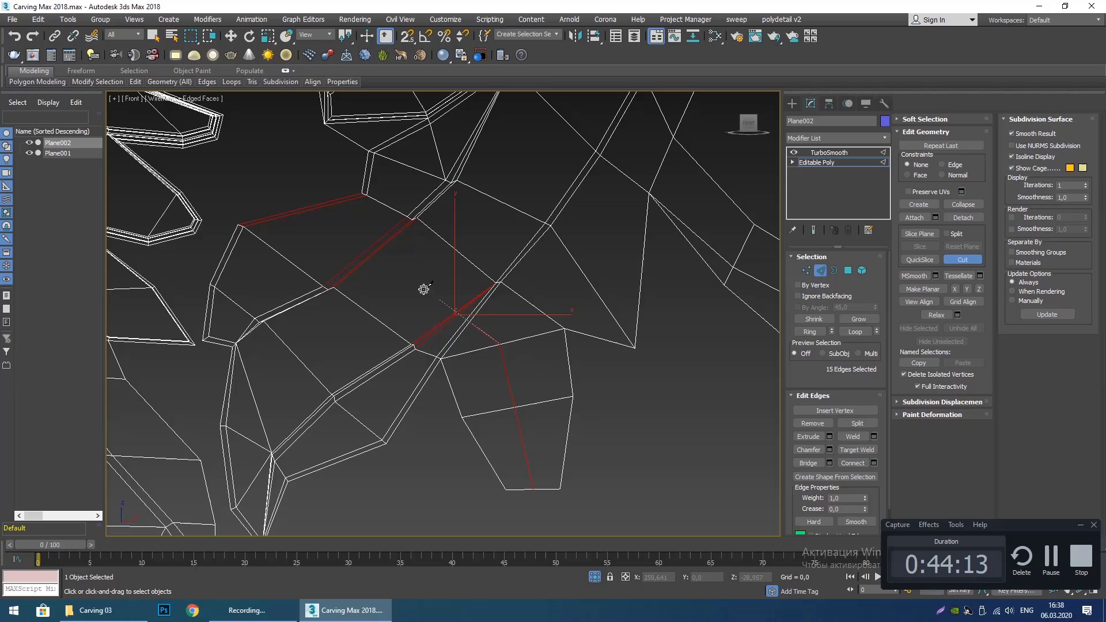
click(304, 208)
scroll(462, 329, up, 3)
scroll(541, 358, down, 4)
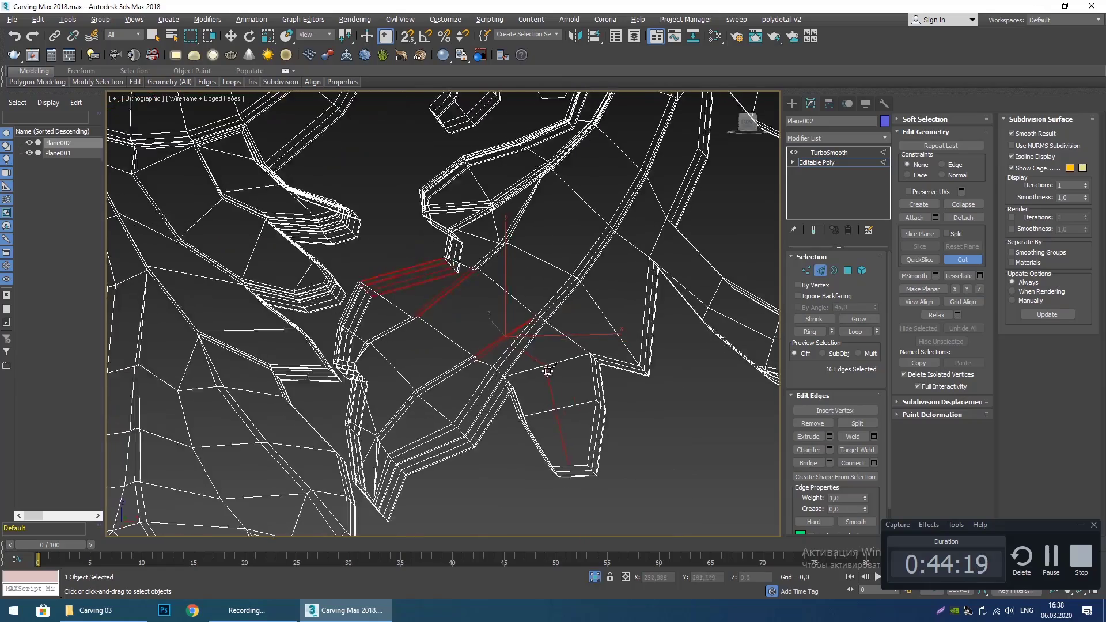
Continue the leaflet's centre cut over the tip and down its side wall.
mouse_move(548, 370)
alt+middle_down()
mouse_move(543, 361)
mouse_move(582, 415)
mouse_move(550, 376)
alt+middle_up()
scroll(545, 381, up, 2)
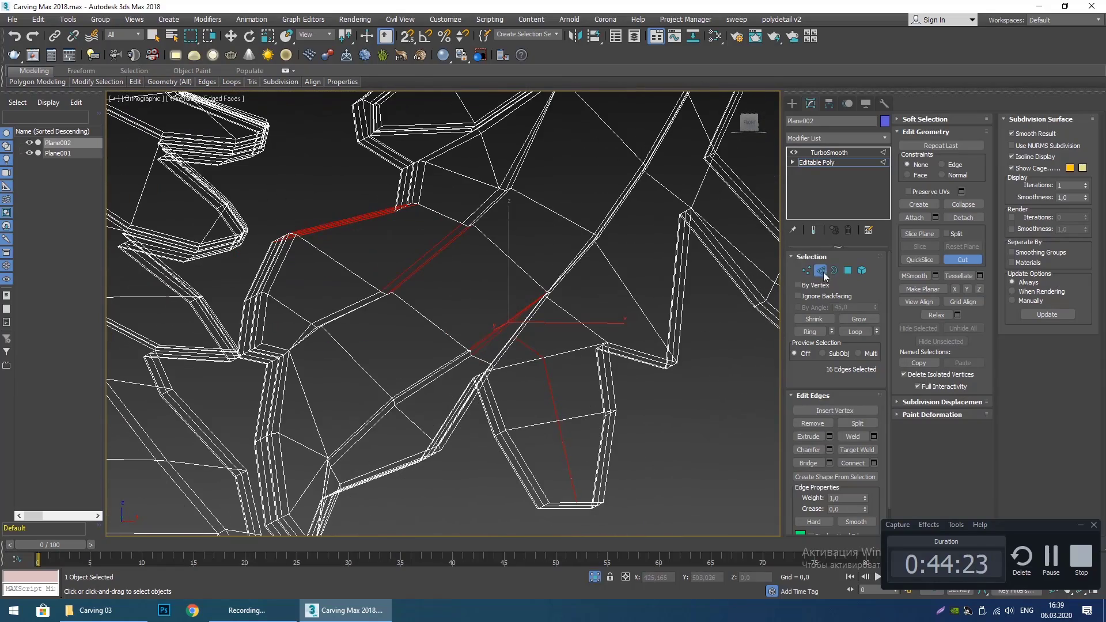
key(1)
alt+middle_drag(722, 354, 545, 375)
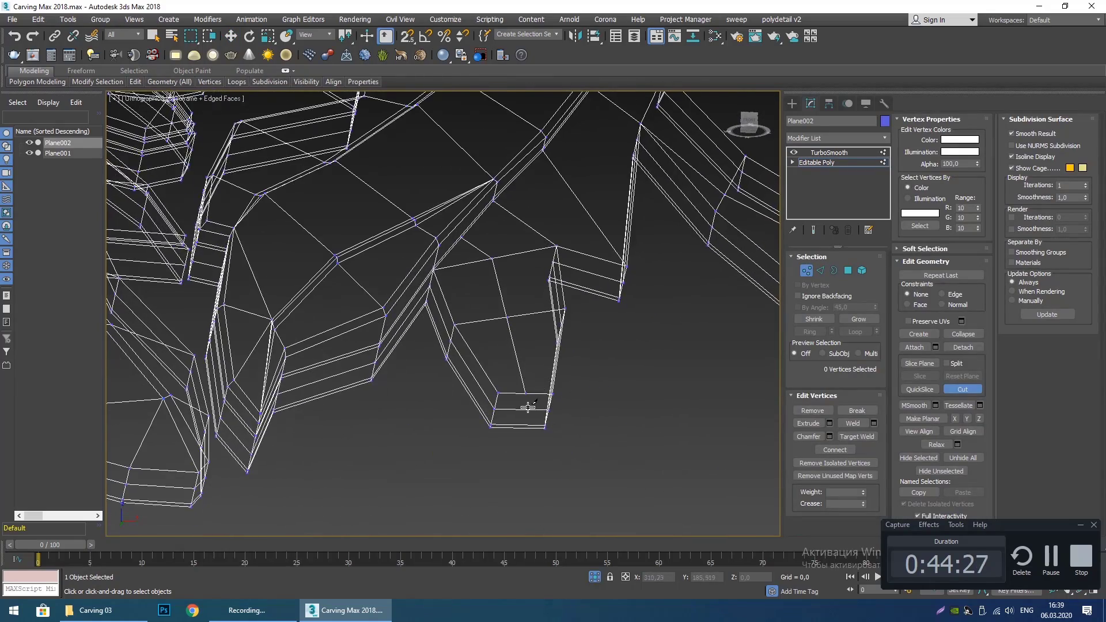
scroll(528, 406, up, 4)
click(515, 343)
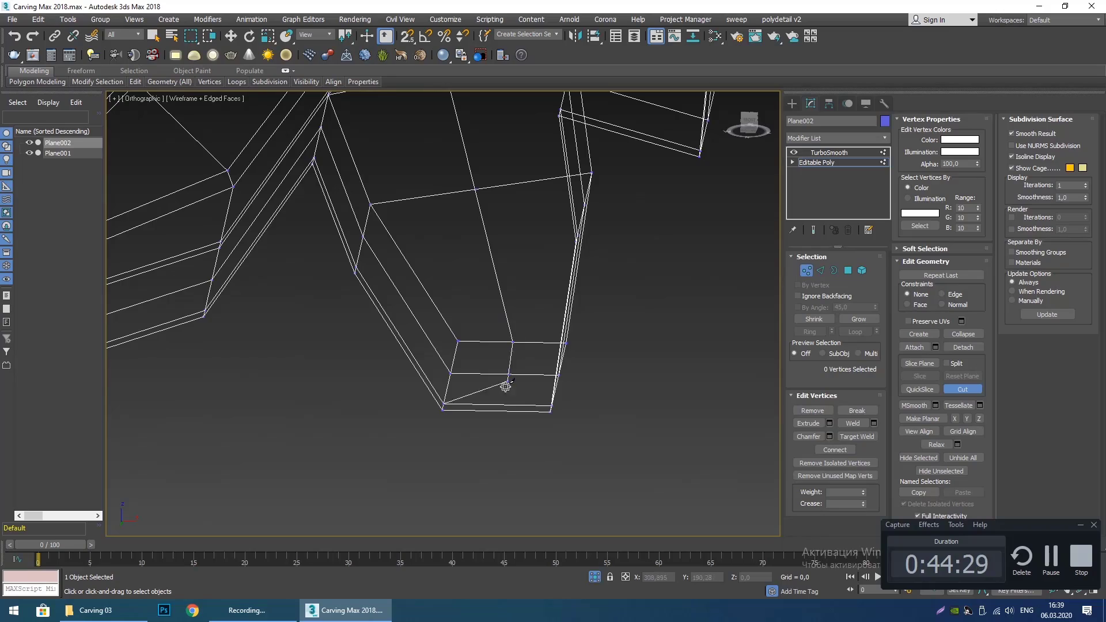
scroll(526, 394, down, 6)
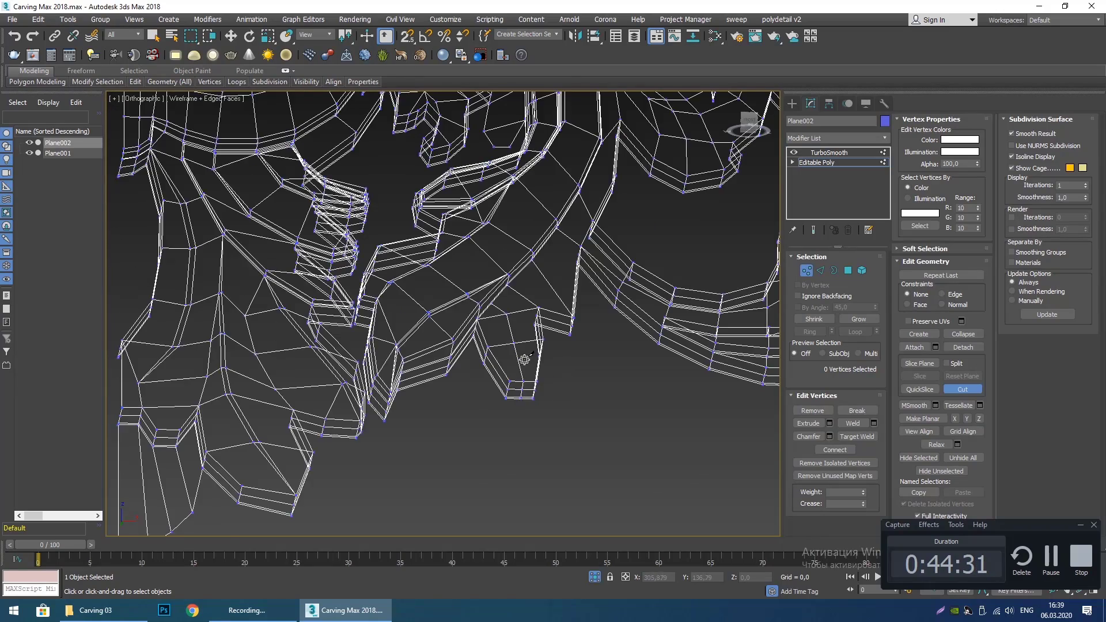
Cut from the top of the leaflet's centre edge across the narrow support edges to the main leaf's raised ridge.
scroll(503, 335, up, 6)
alt+middle_drag(503, 336, 514, 398)
scroll(514, 397, up, 2)
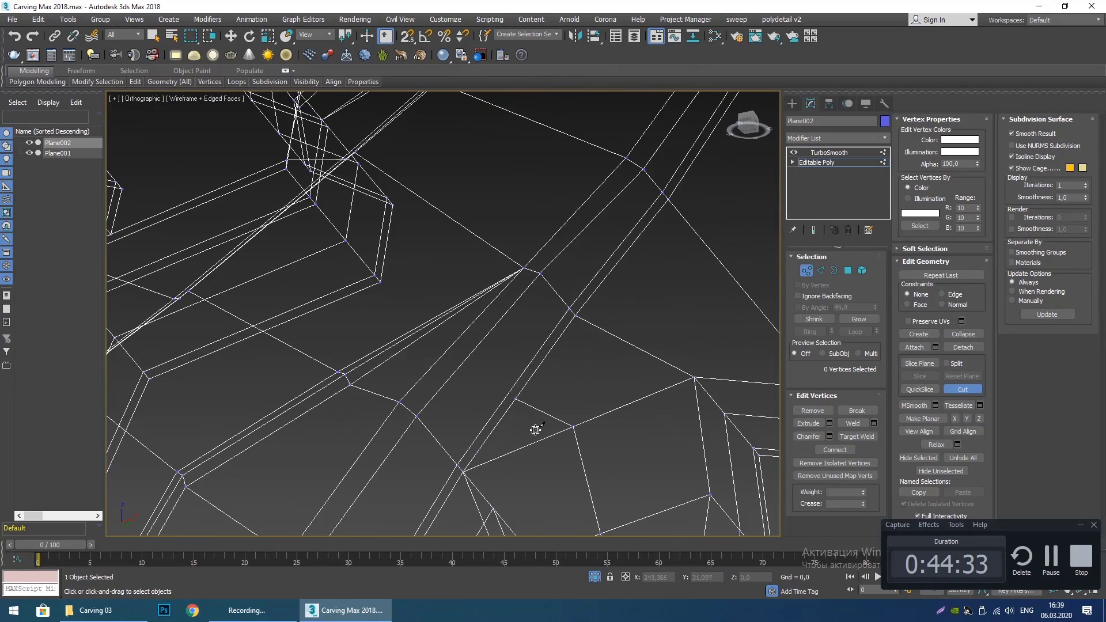
click(510, 394)
click(453, 342)
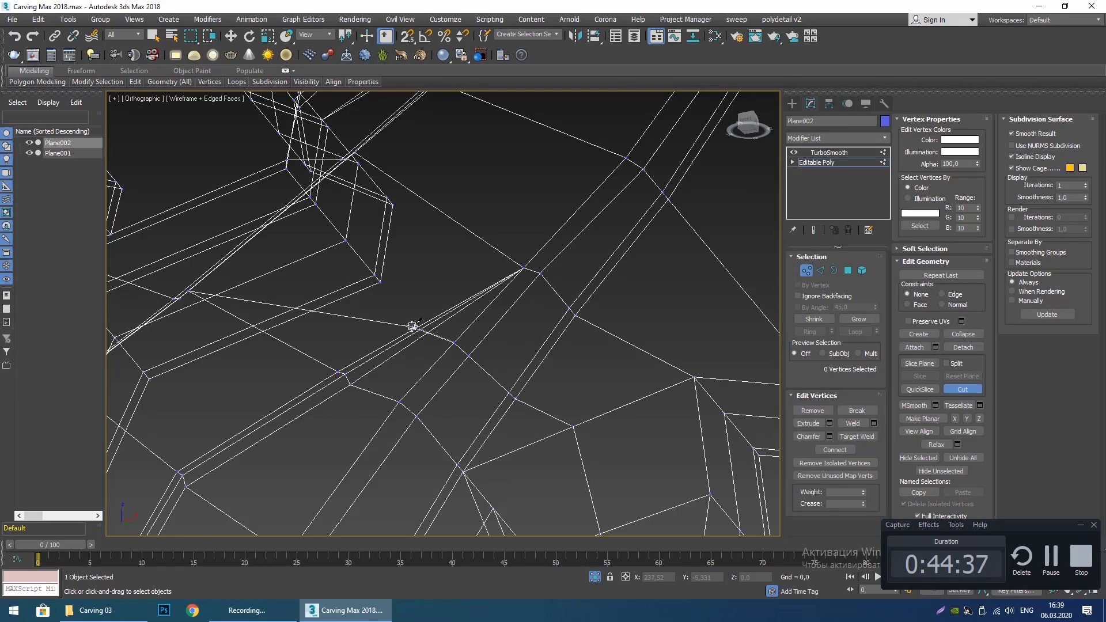
click(412, 326)
Extend the cut from the ridge across the main leaf's face and over its upper left side wall.
middle_drag(413, 326, 548, 421)
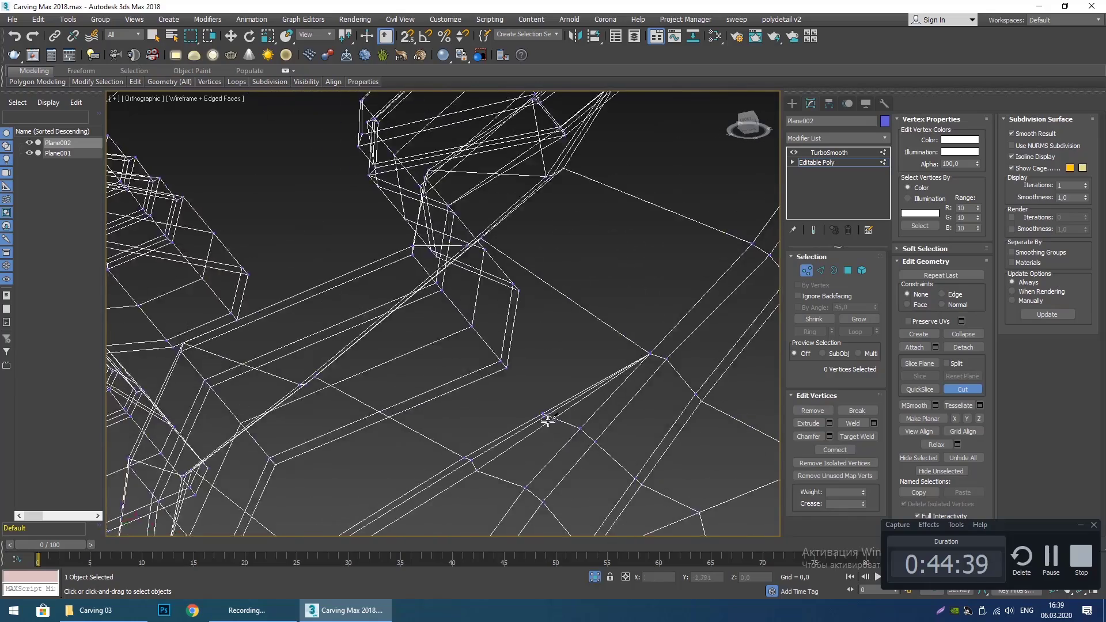
scroll(547, 421, up, 3)
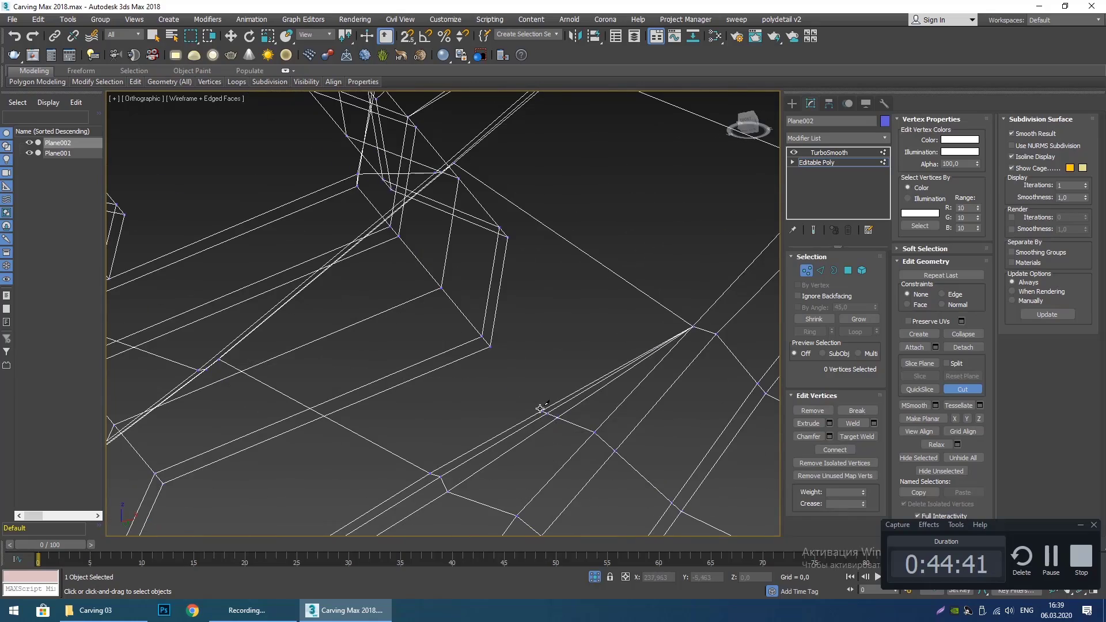
scroll(462, 375, down, 5)
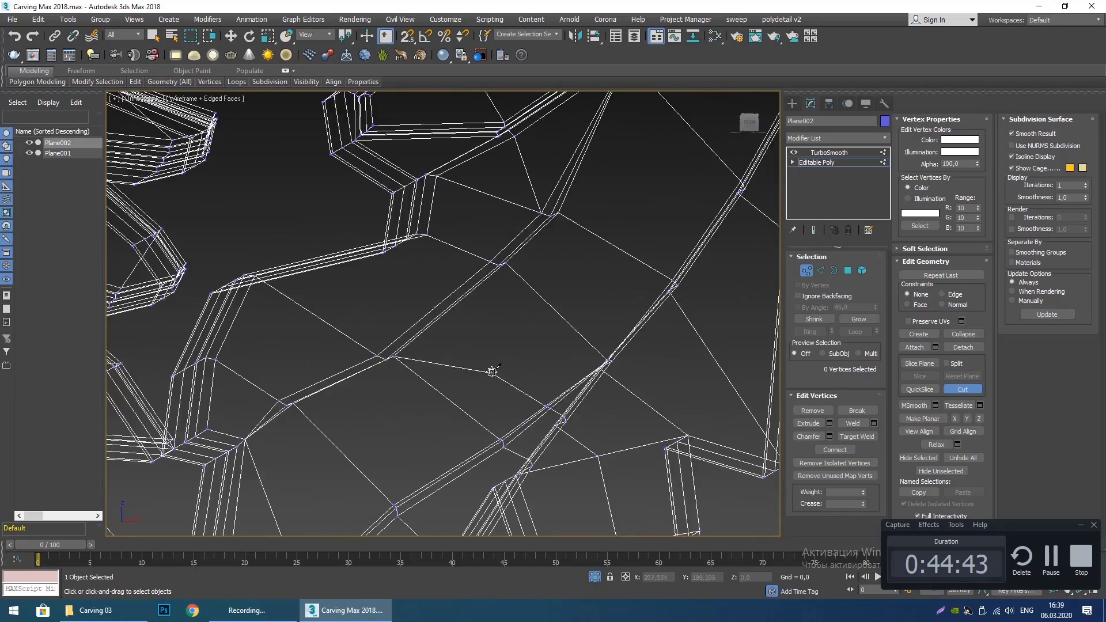
mouse_move(491, 371)
alt+middle_down()
mouse_move(462, 363)
mouse_move(491, 375)
alt+middle_up()
key(F3)
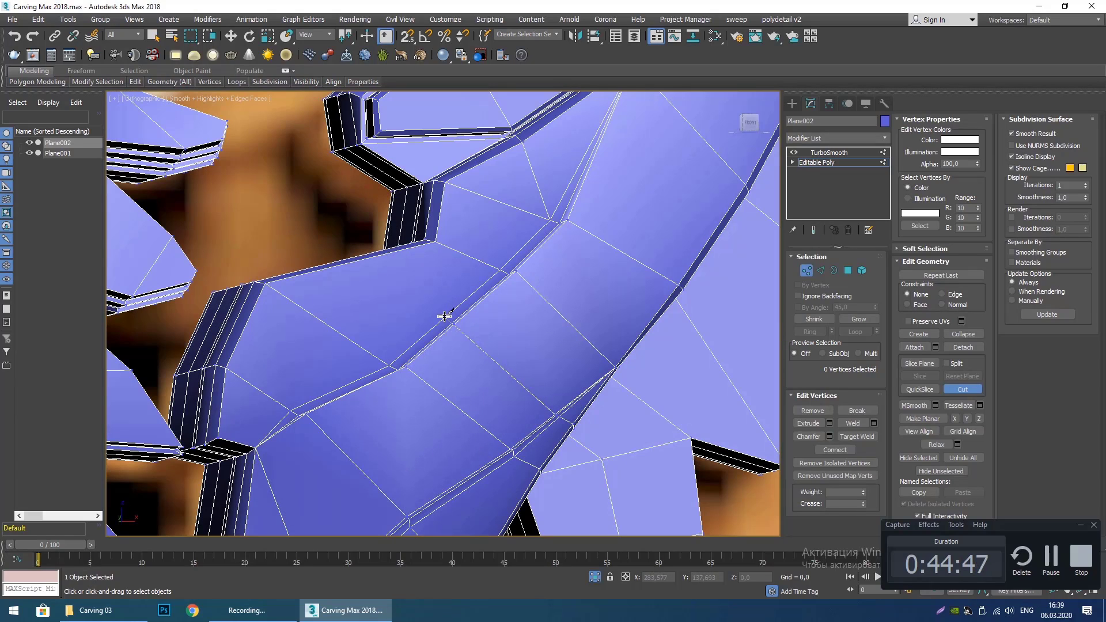
alt+middle_drag(352, 247, 452, 395)
click(454, 427)
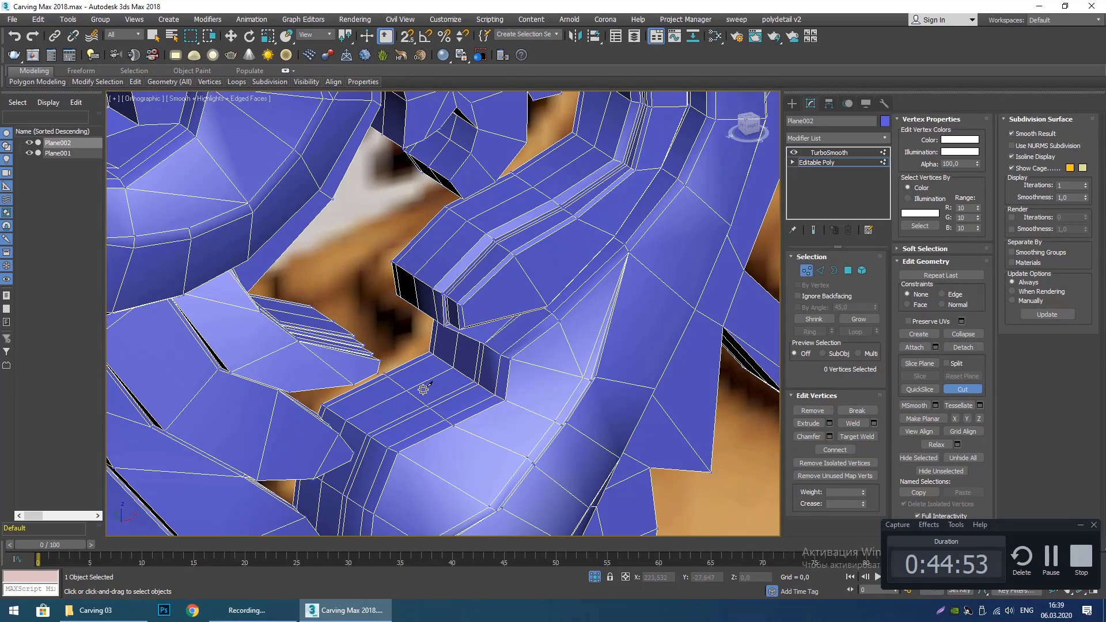
right_click(422, 389)
Compare the newly cut leaf and leaflet with the carved reference in the front view, and exit vertex editing.
scroll(421, 385, down, 3)
alt+middle_drag(419, 385, 459, 353)
scroll(516, 438, up, 2)
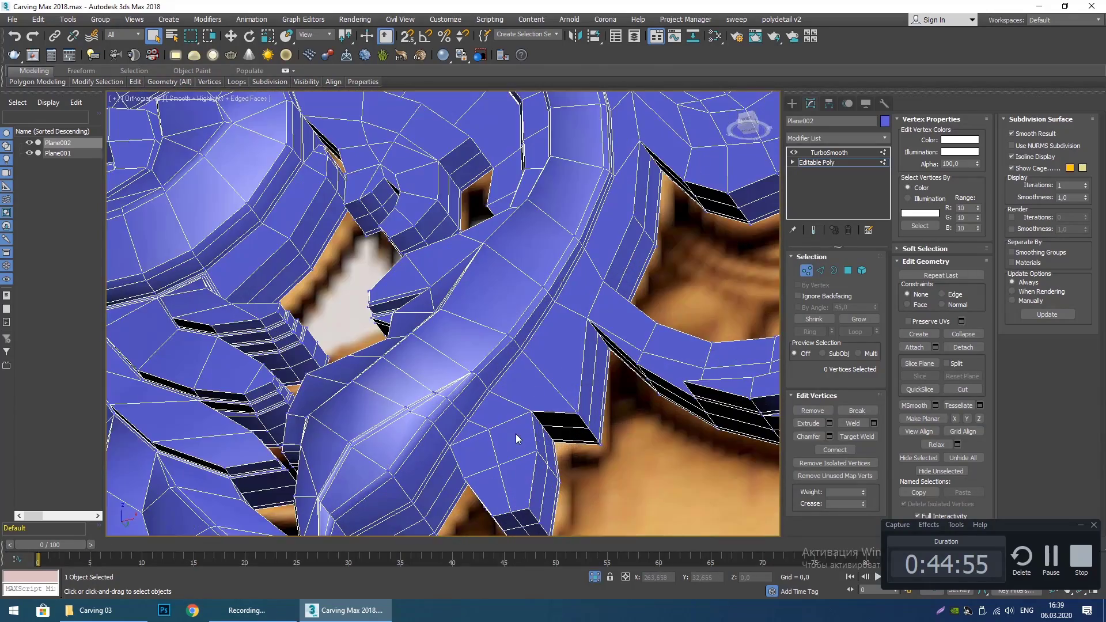
scroll(489, 351, down, 3)
key(f)
scroll(498, 360, down, 3)
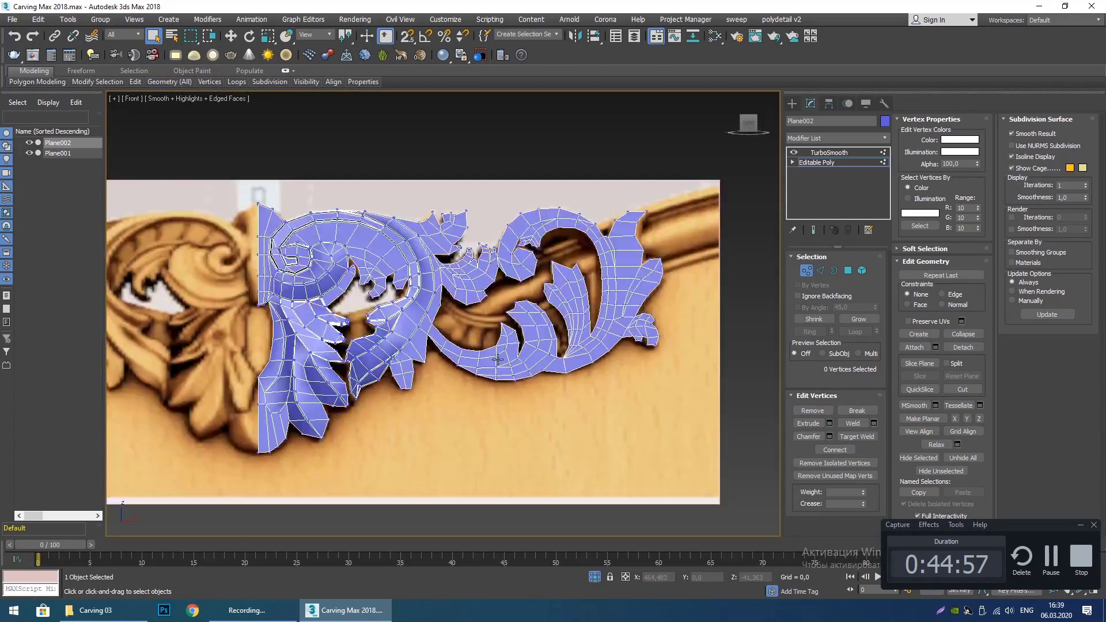
scroll(497, 359, up, 8)
key(1)
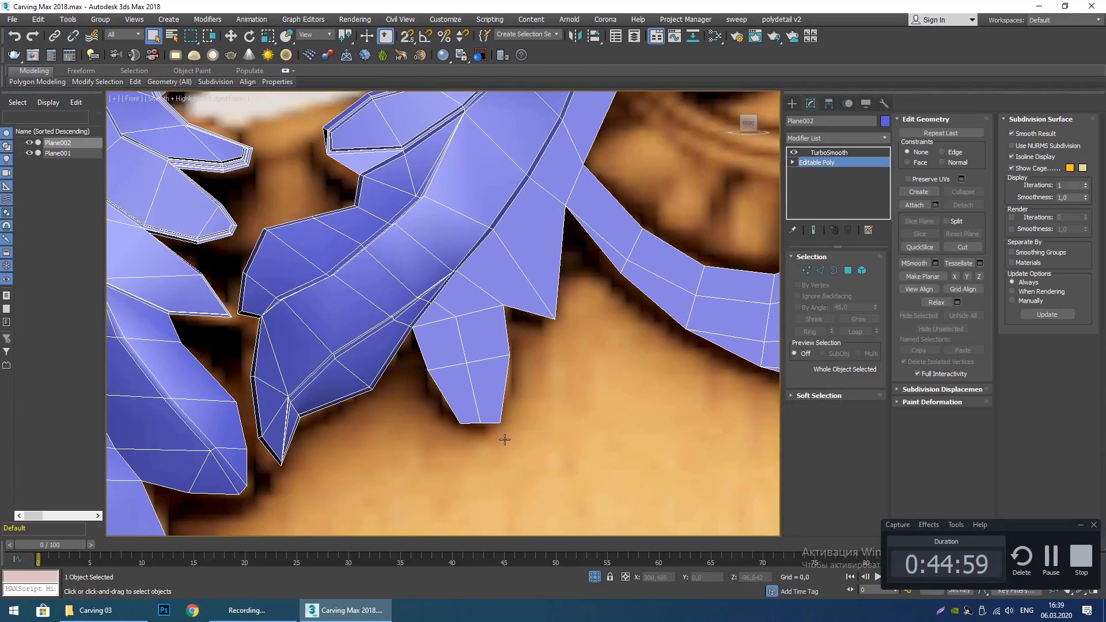